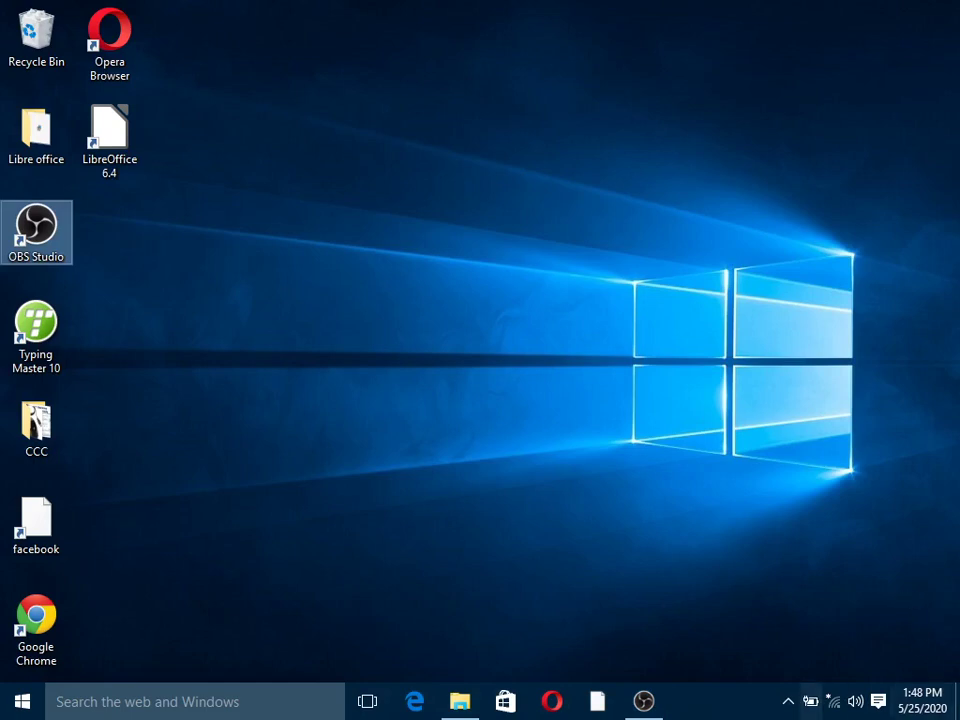
# - Launch Microsoft Office Word 2007 from the Microsoft Office folder among the installed apps
pyautogui.click(30, 705)
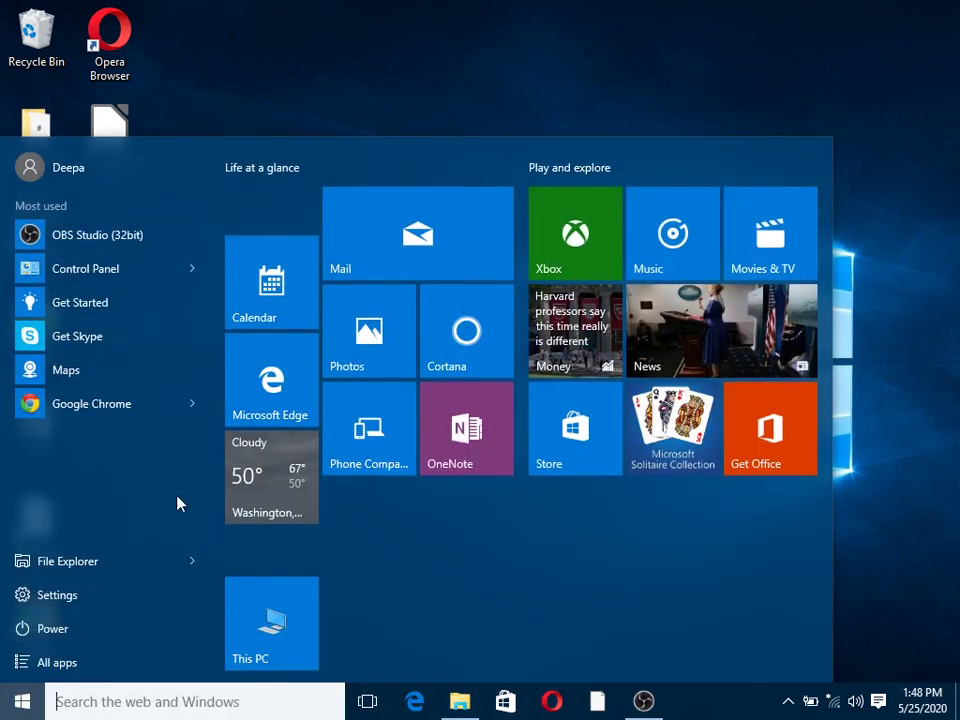
pyautogui.click(86, 668)
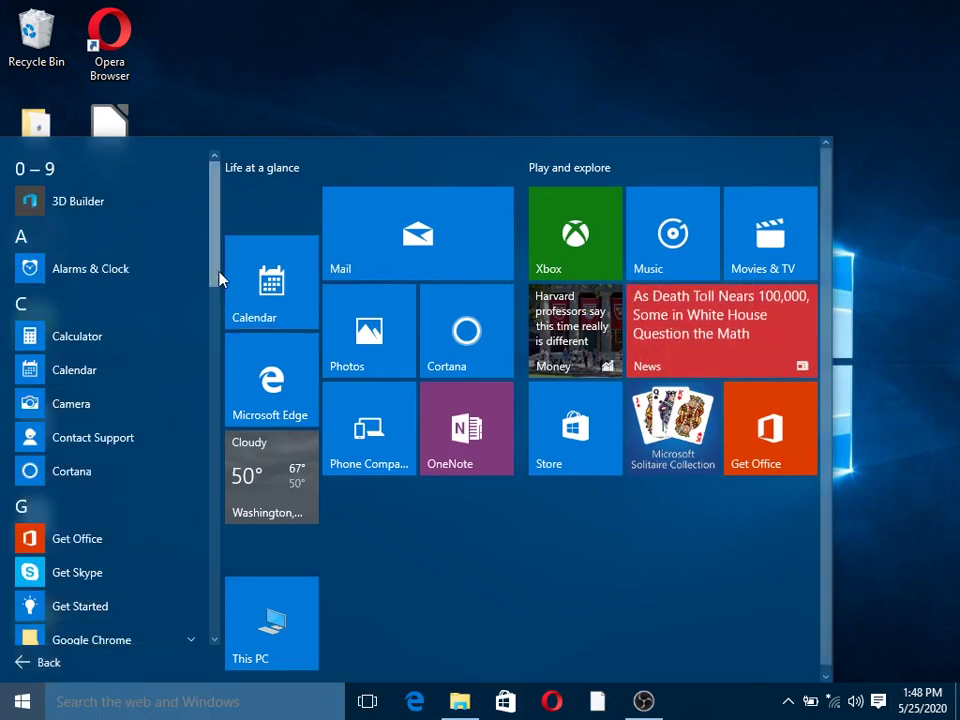
pyautogui.moveTo(218, 288); pyautogui.dragTo(200, 428)
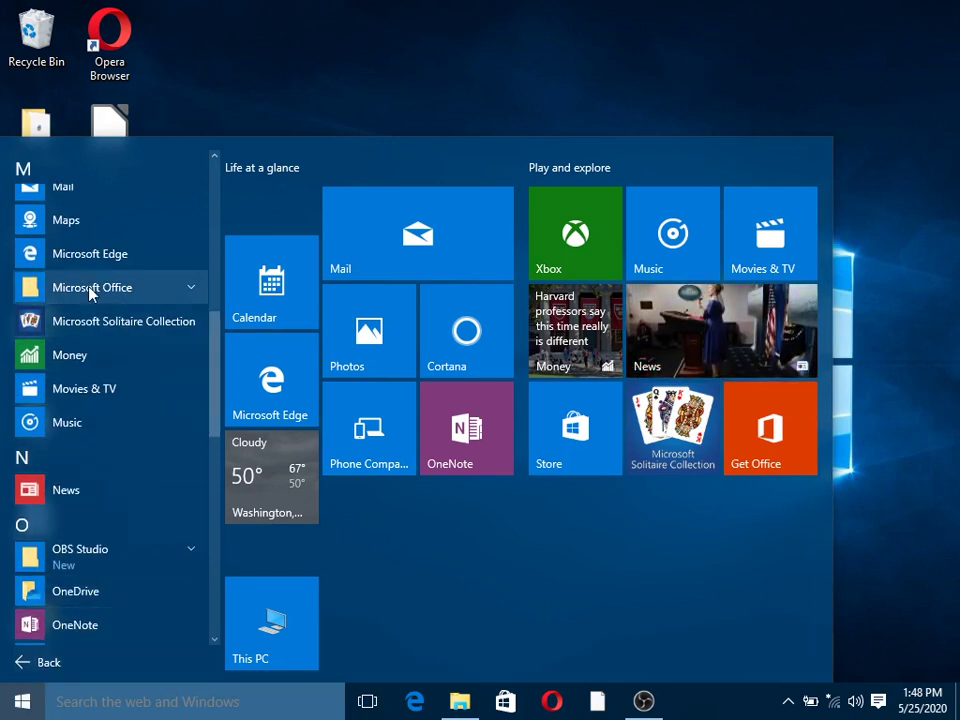
pyautogui.click(194, 298)
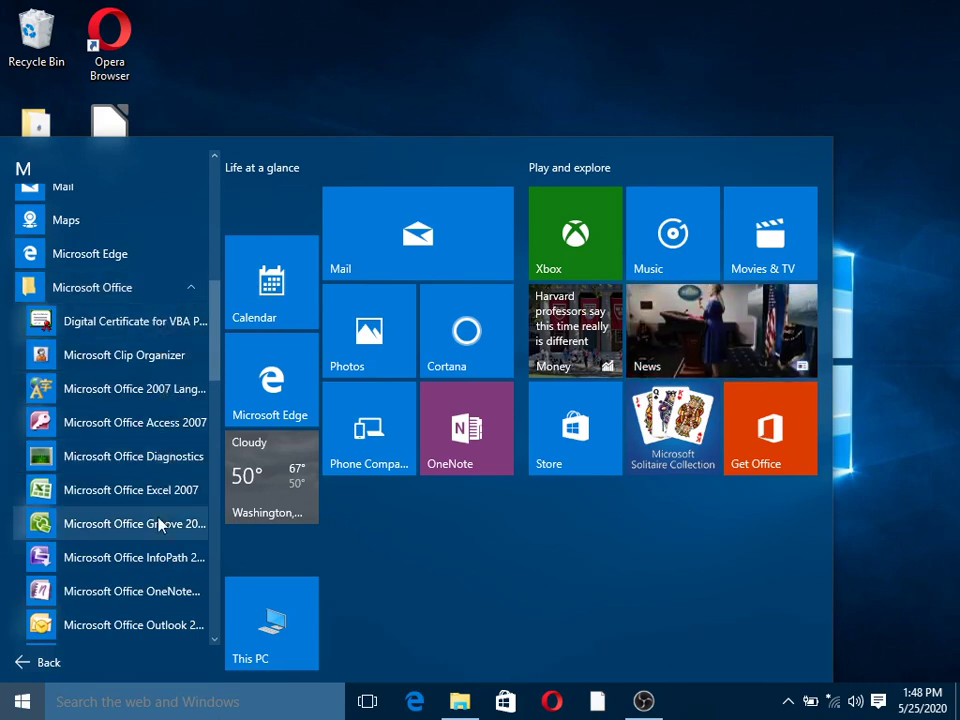
pyautogui.scroll(-3, 158, 524)
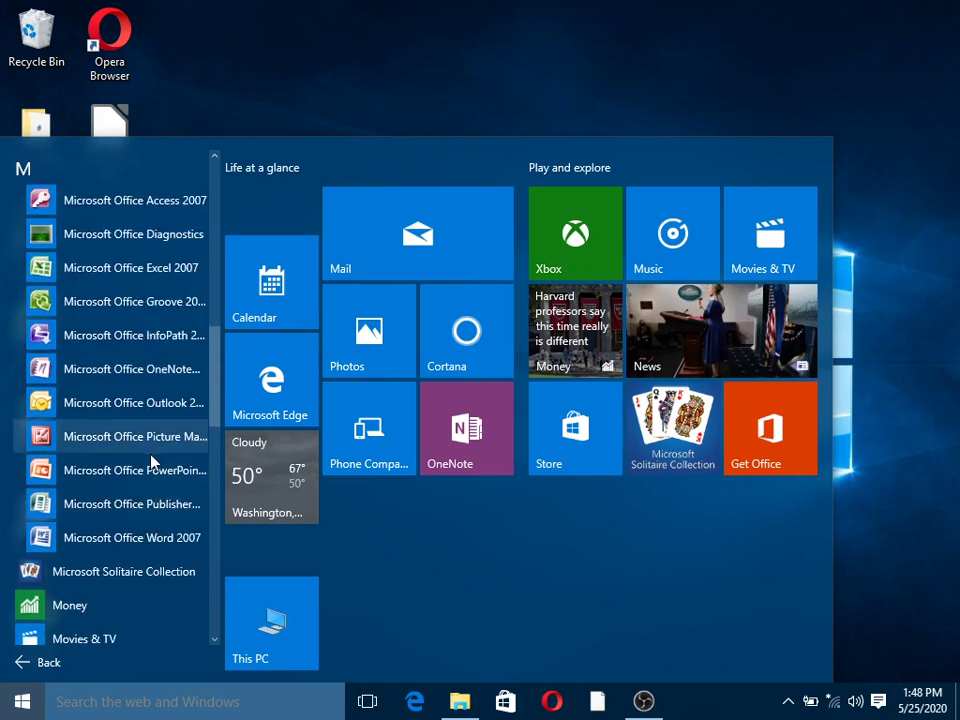
pyautogui.click(188, 547)
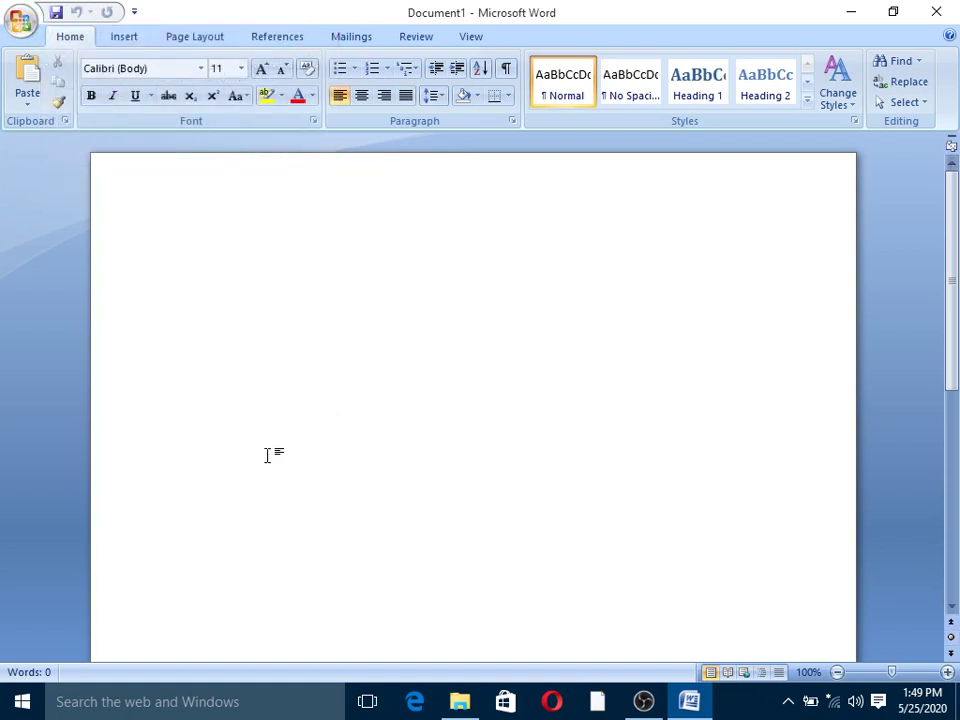
pyautogui.click(19, 21)
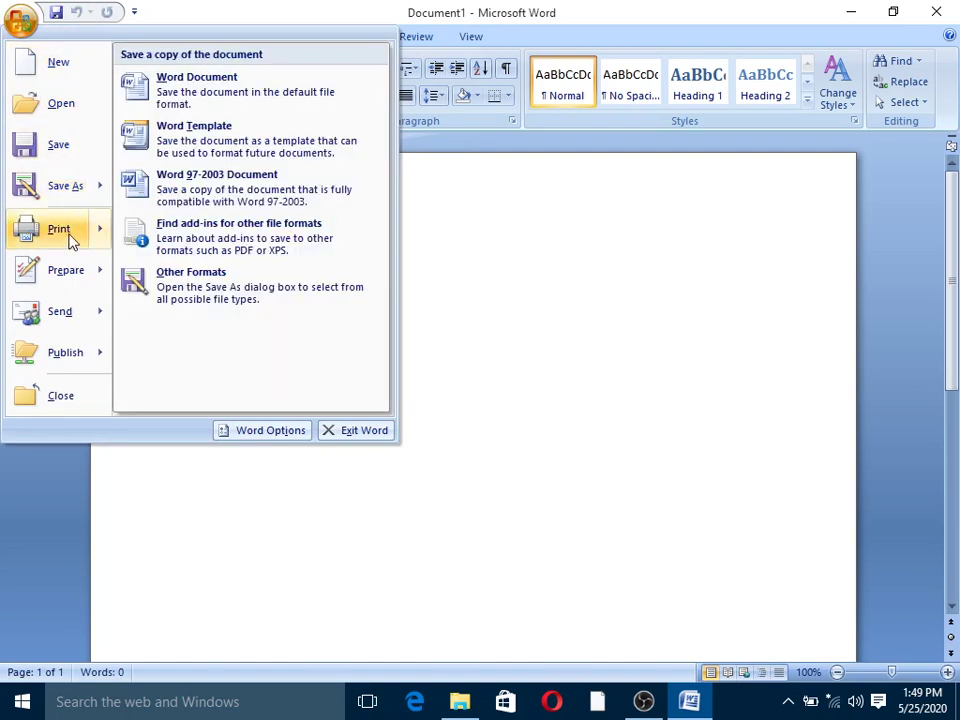
pyautogui.moveTo(68, 246)
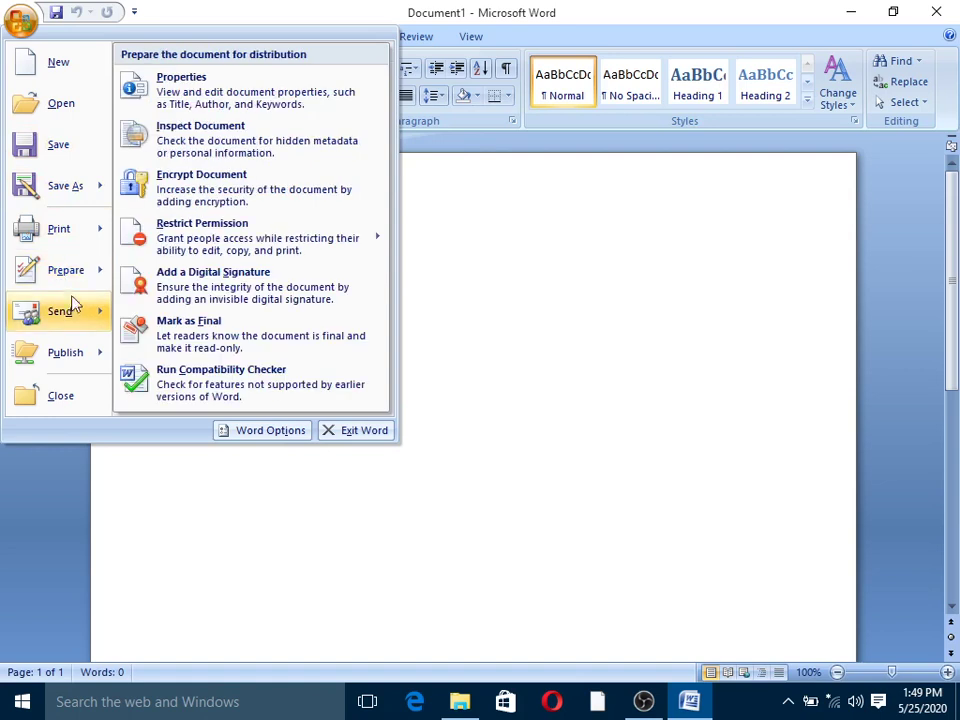
pyautogui.moveTo(72, 320)
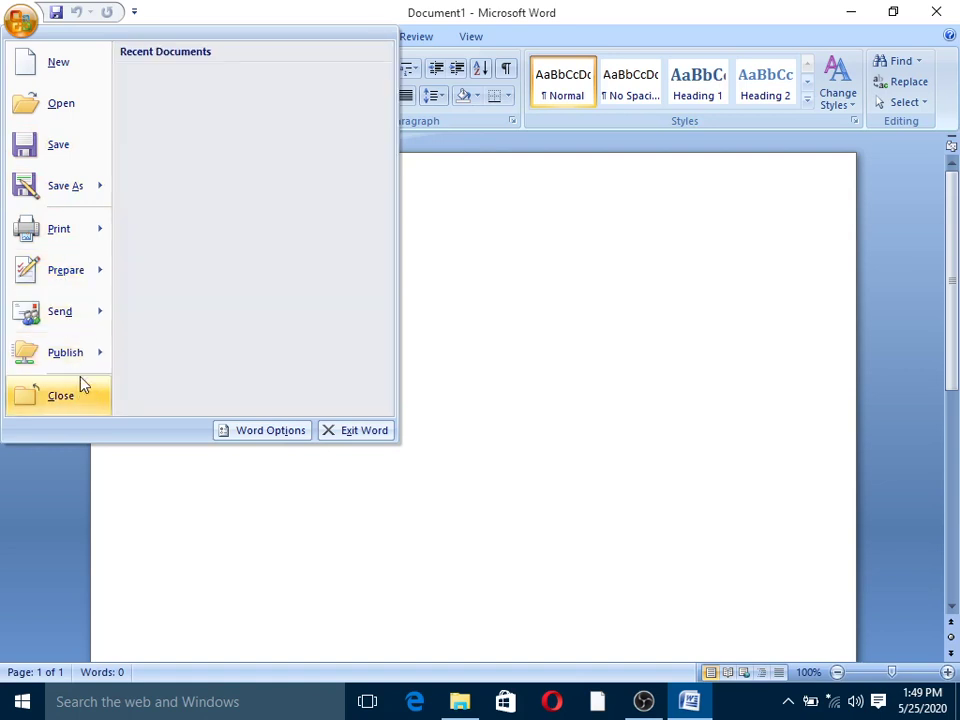
pyautogui.click(480, 443)
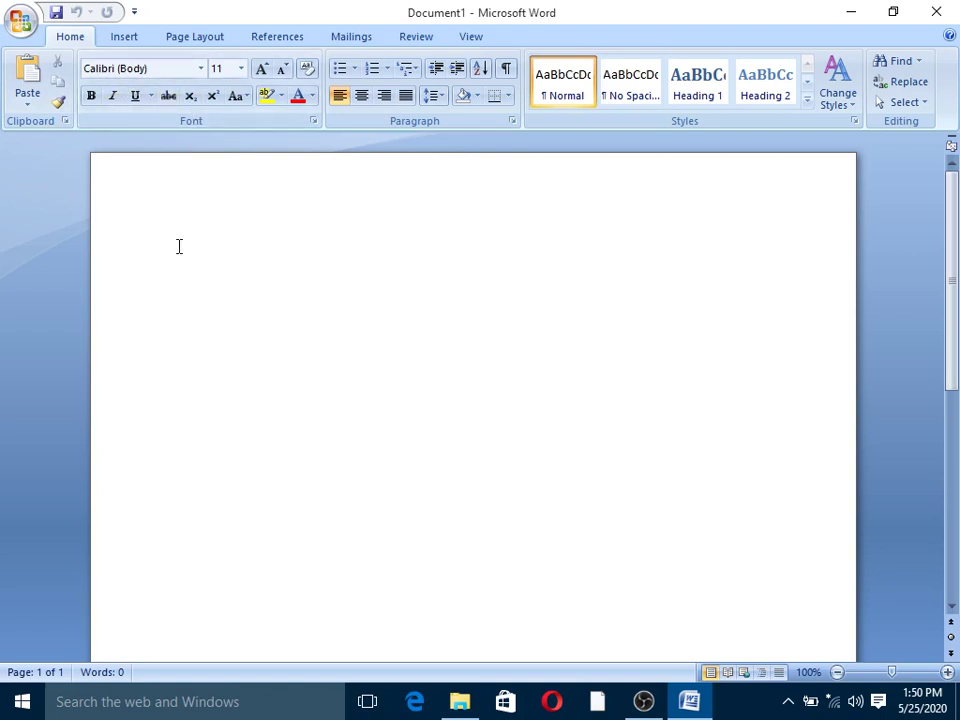
# - Enter the word "COmputer" in the blank document and set its font to Century
pyautogui.write('computer')
pyautogui.moveTo(175, 255); pyautogui.dragTo(240, 255)
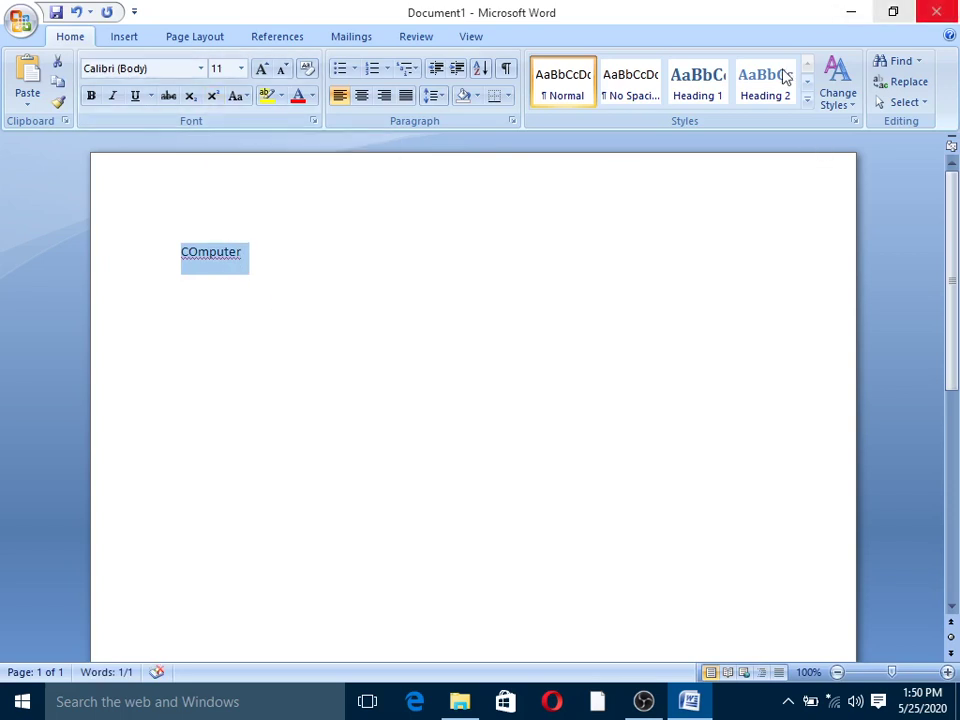
pyautogui.click(201, 70)
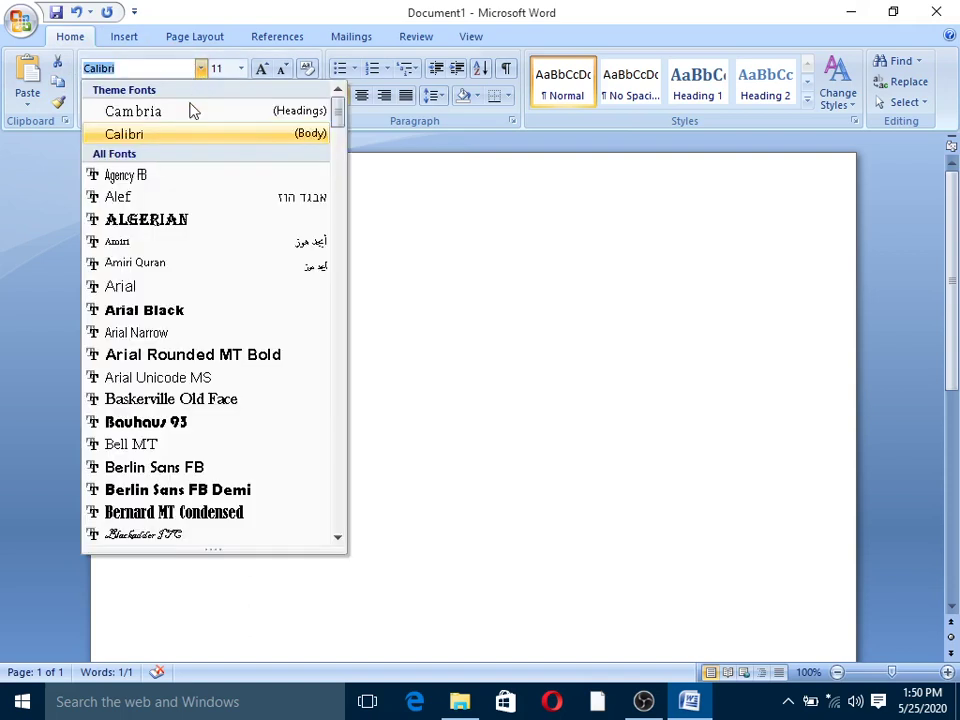
pyautogui.scroll(-2, 193, 272)
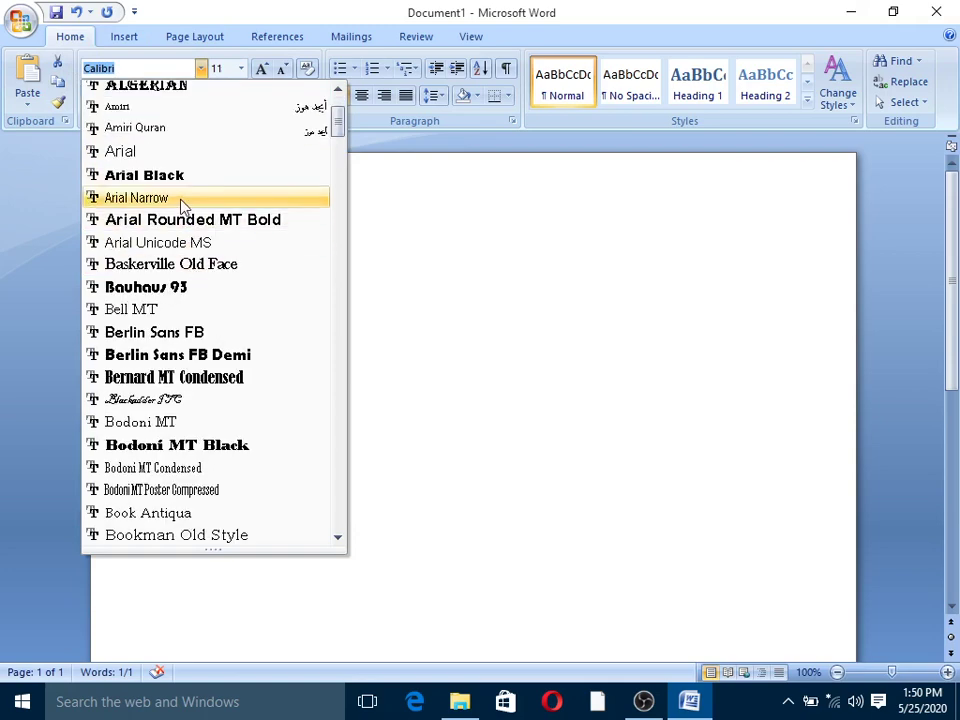
pyautogui.scroll(-5, 183, 205)
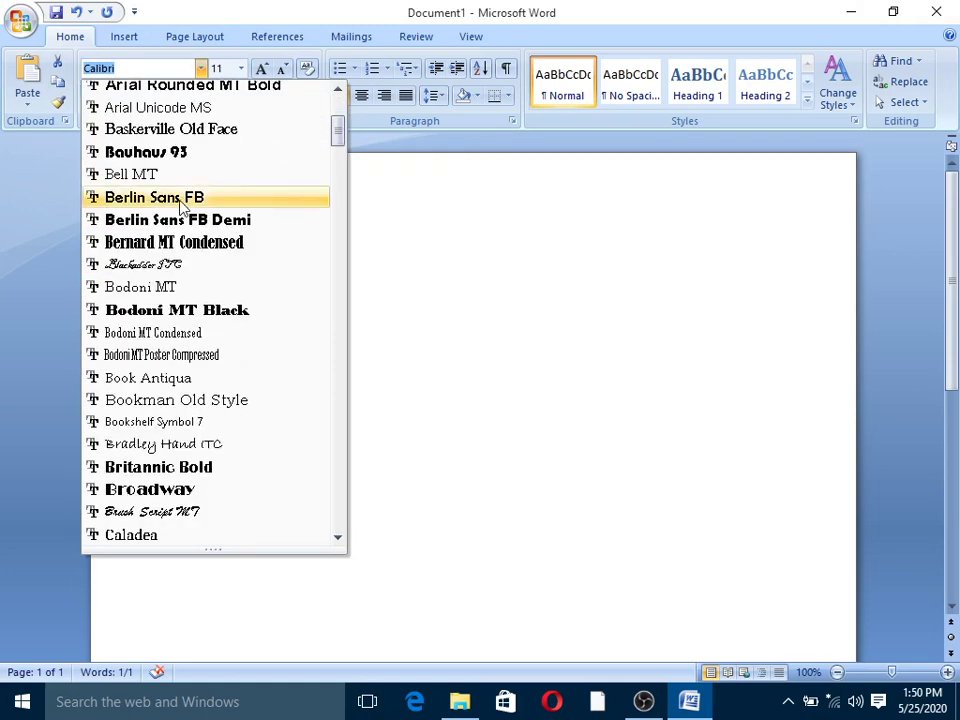
pyautogui.scroll(-4, 183, 208)
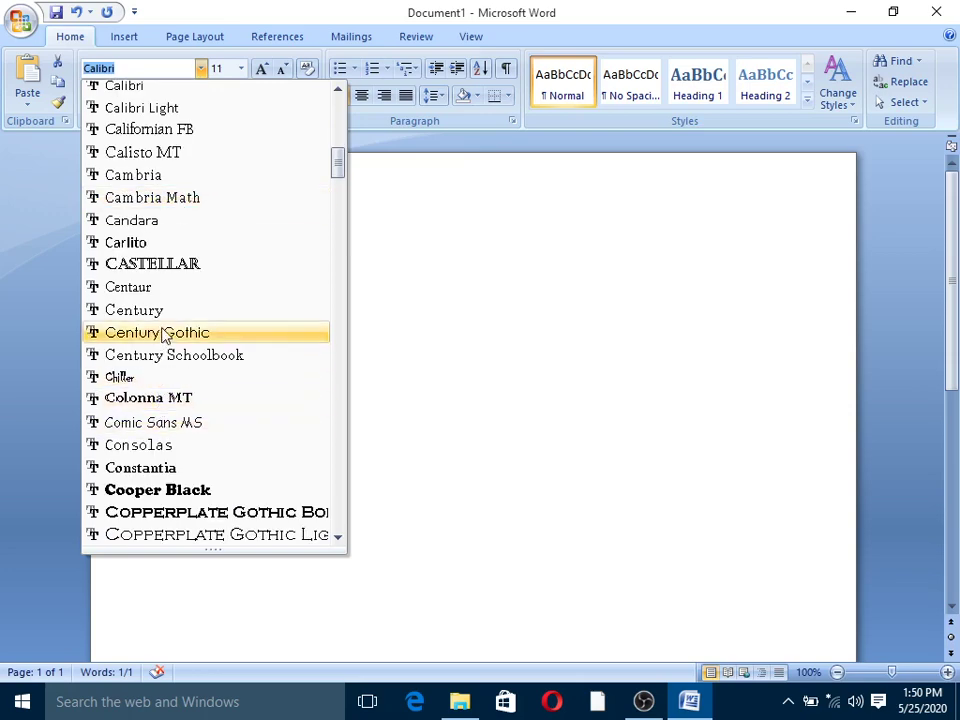
pyautogui.click(152, 312)
pyautogui.click(371, 315)
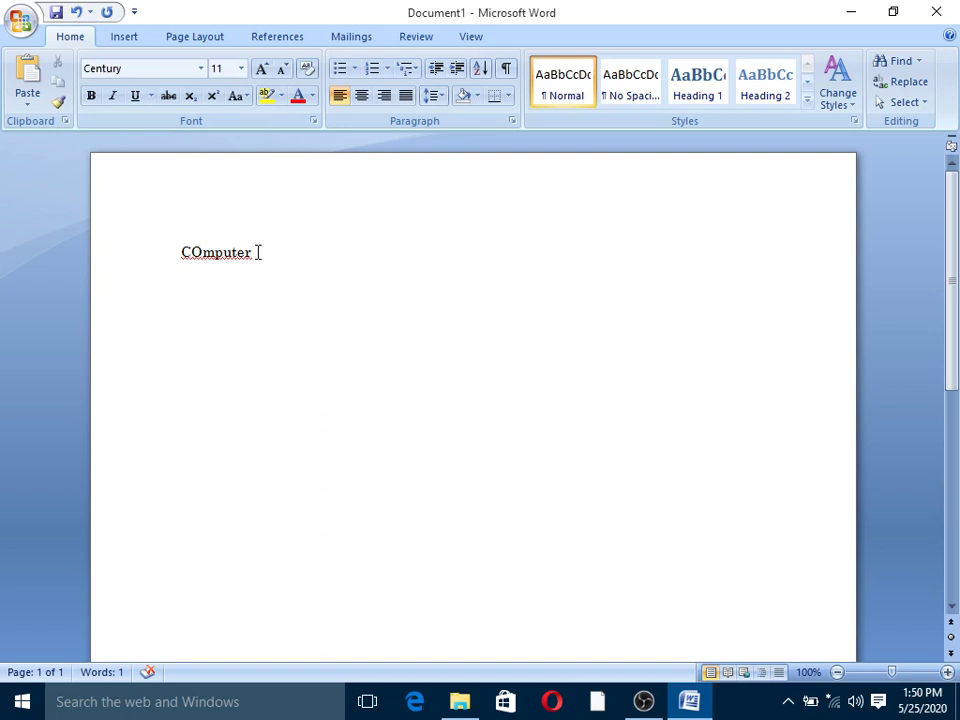
# - Set the font size of the word "COmputer" to 26
pyautogui.moveTo(252, 260); pyautogui.dragTo(181, 253)
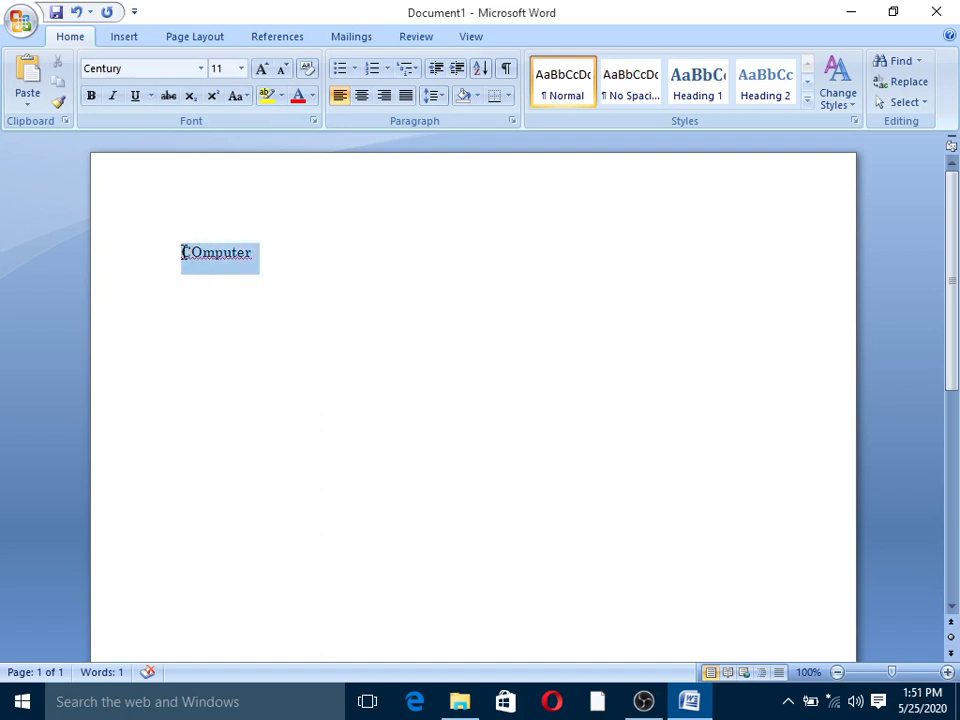
pyautogui.click(241, 68)
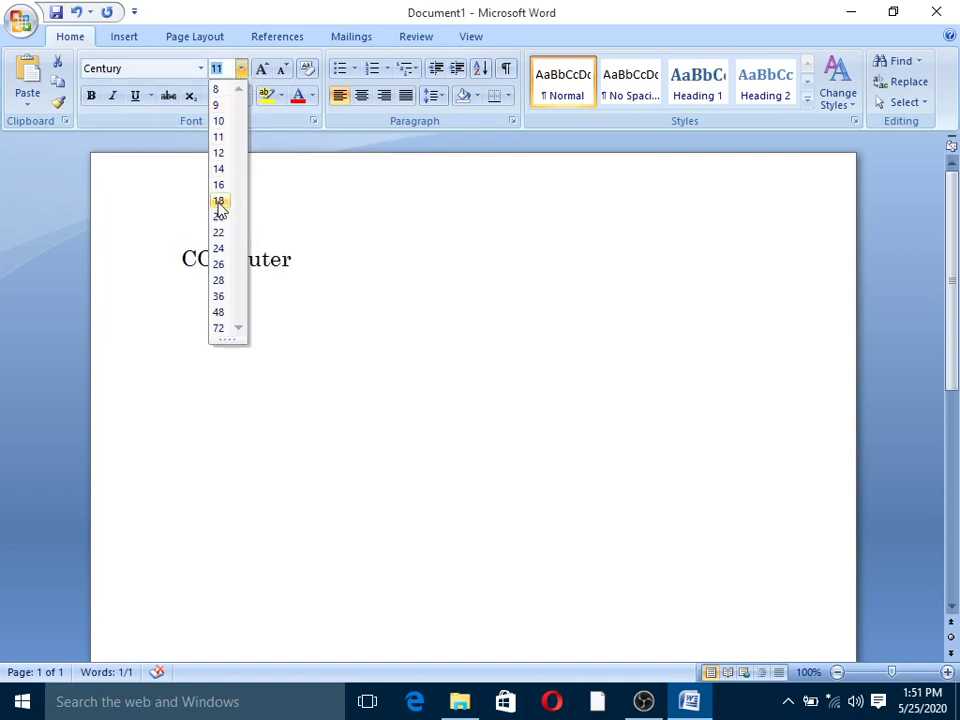
pyautogui.click(222, 266)
pyautogui.click(411, 288)
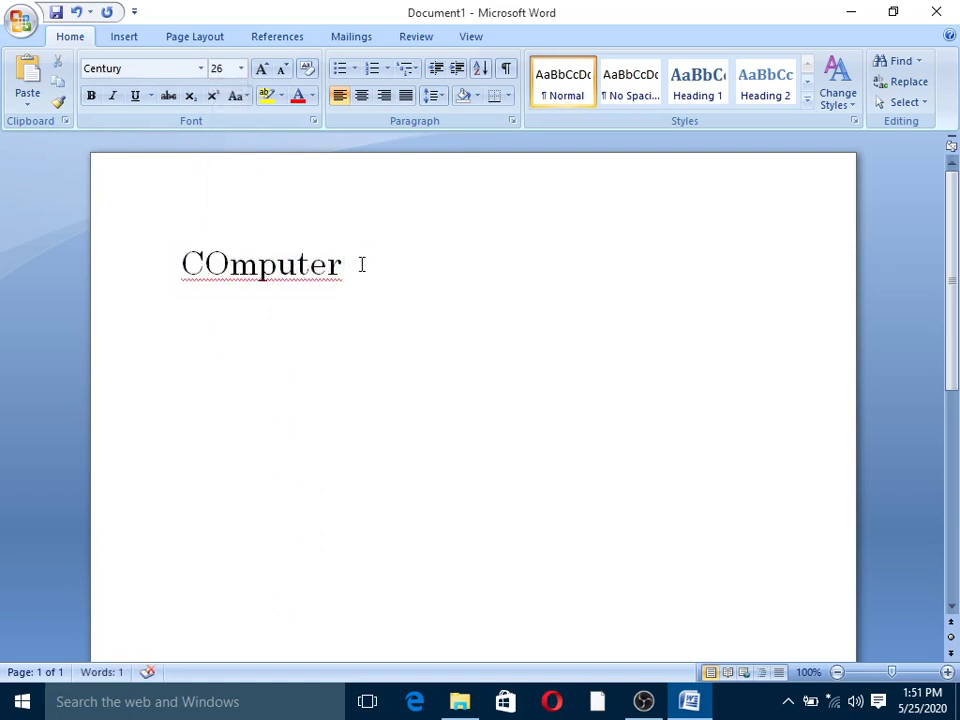
# - Make the word "COmputer" bold, italic and underlined
pyautogui.moveTo(346, 265); pyautogui.dragTo(184, 271)
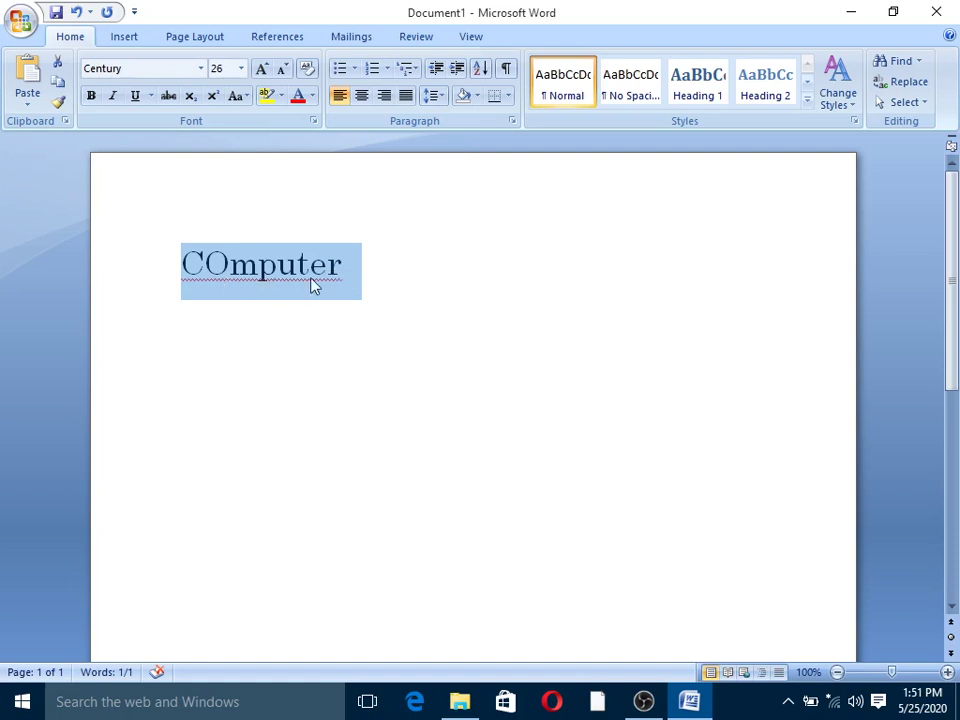
pyautogui.click(94, 104)
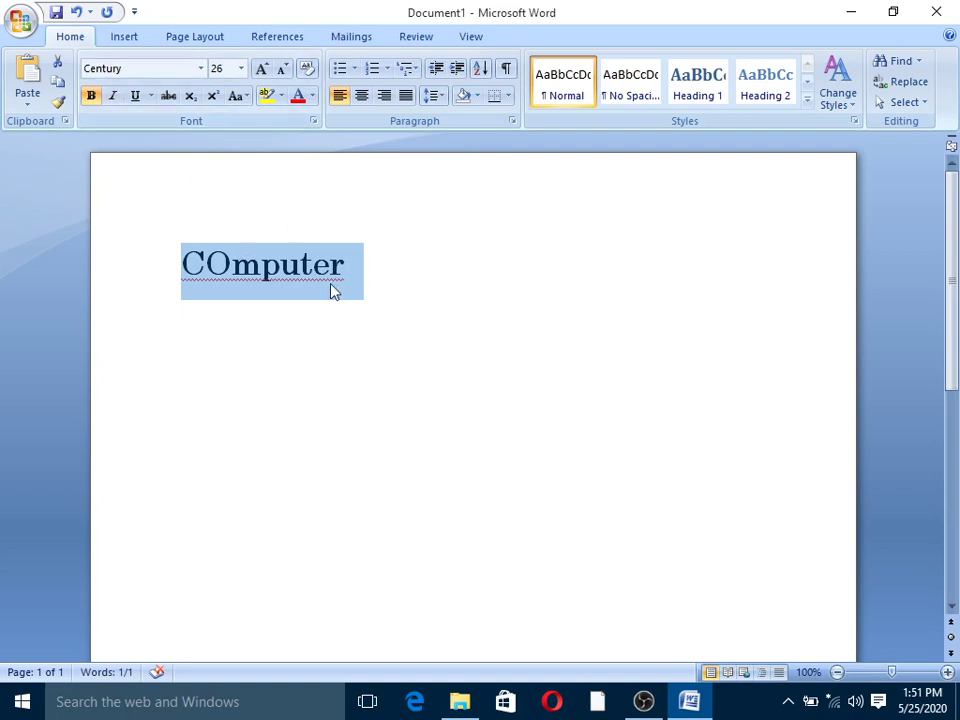
pyautogui.click(112, 96)
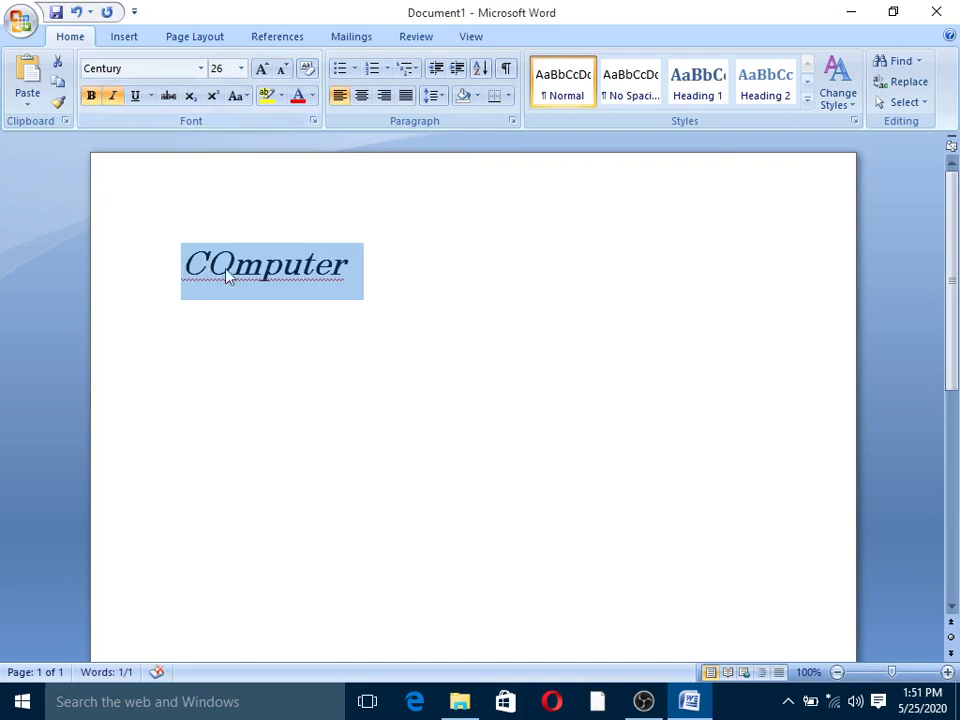
pyautogui.click(136, 100)
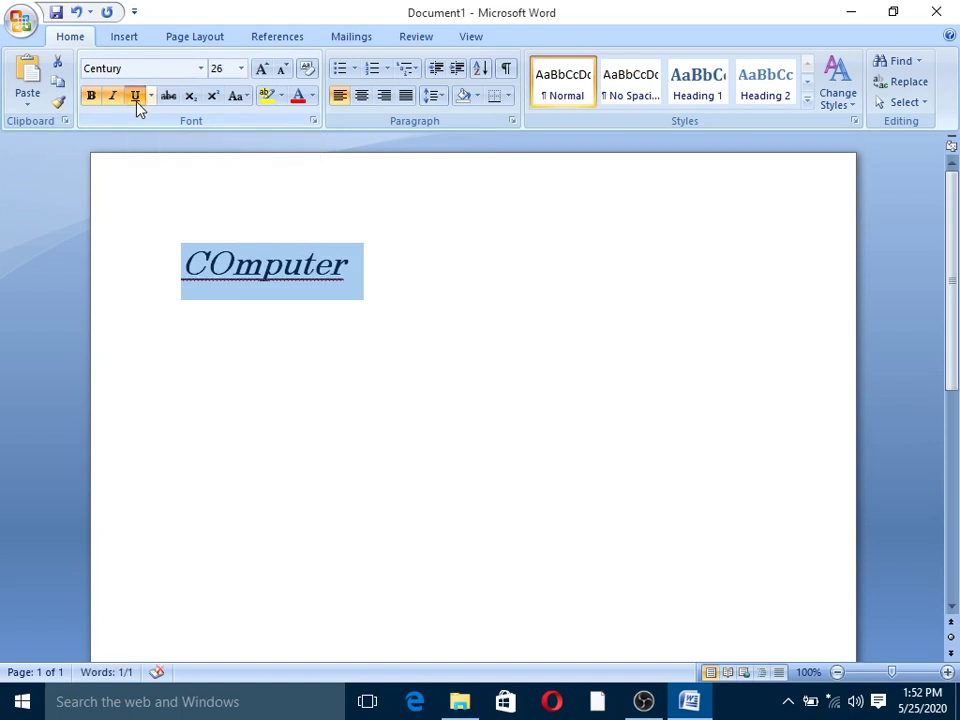
pyautogui.click(420, 346)
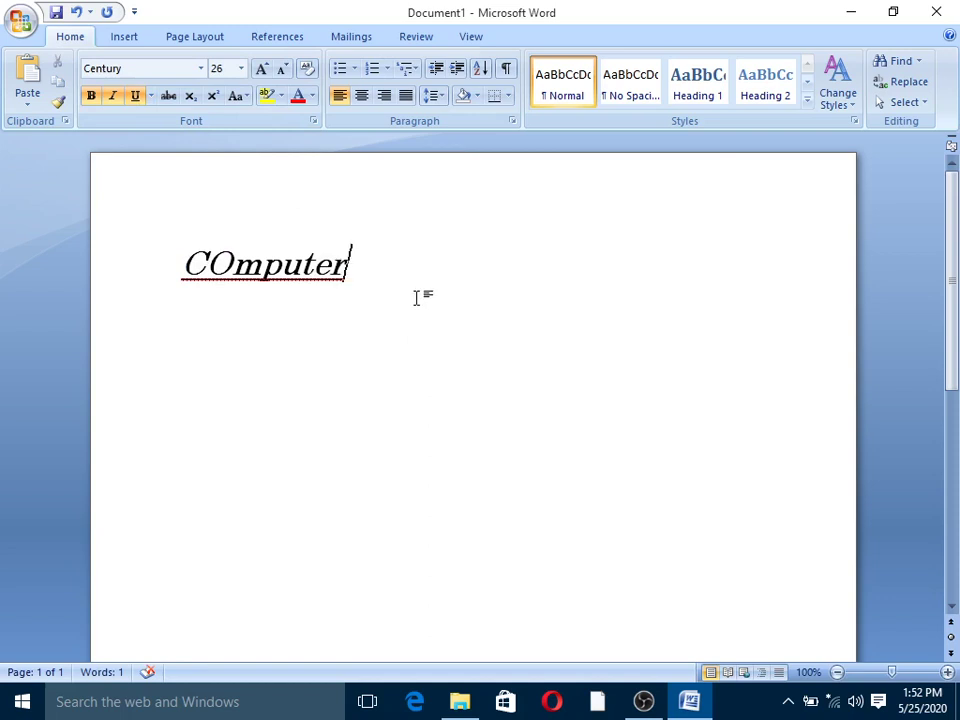
# - Add a second line below the heading word reading "gjfhgjfhjhfgjdhfgjfhgjgj"
pyautogui.press('Return')
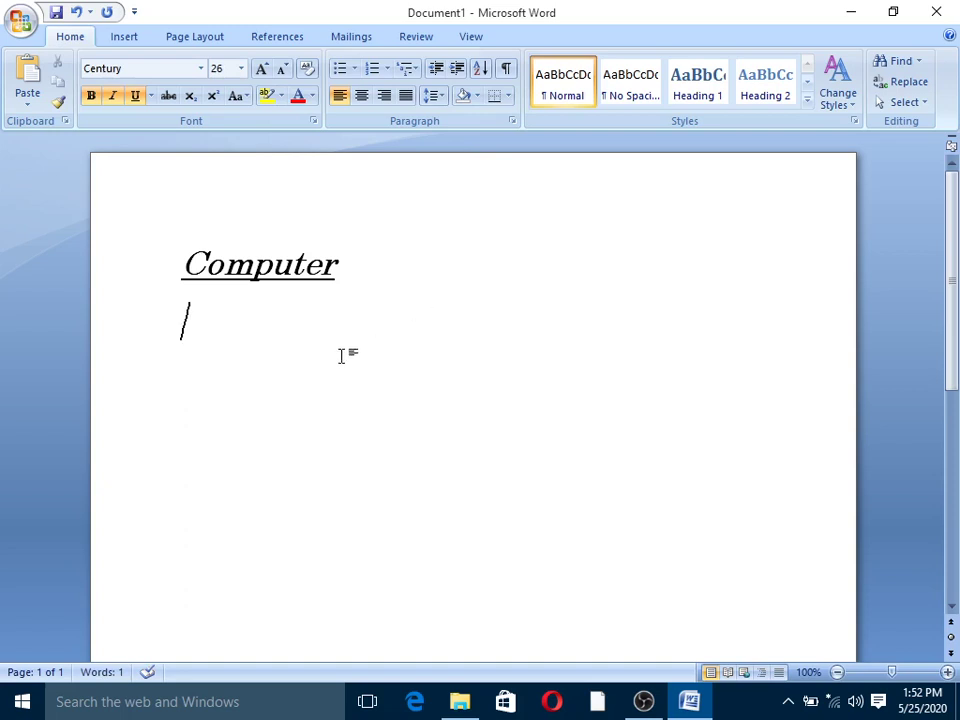
pyautogui.write('gjfhgjfhjhfgjdhfgjfhgjgj')
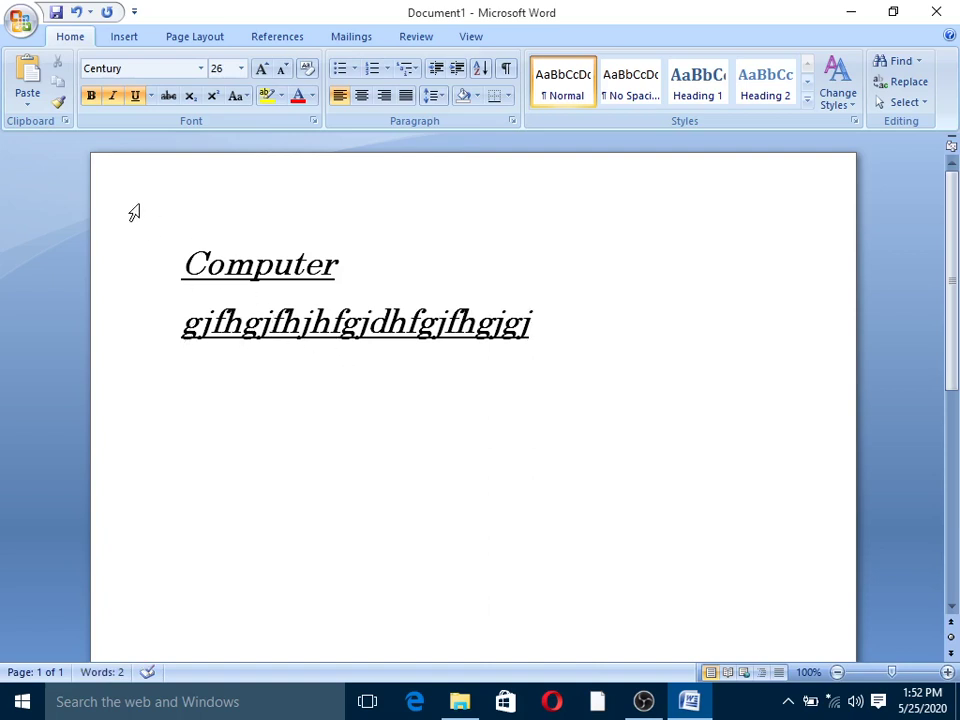
pyautogui.click(90, 98)
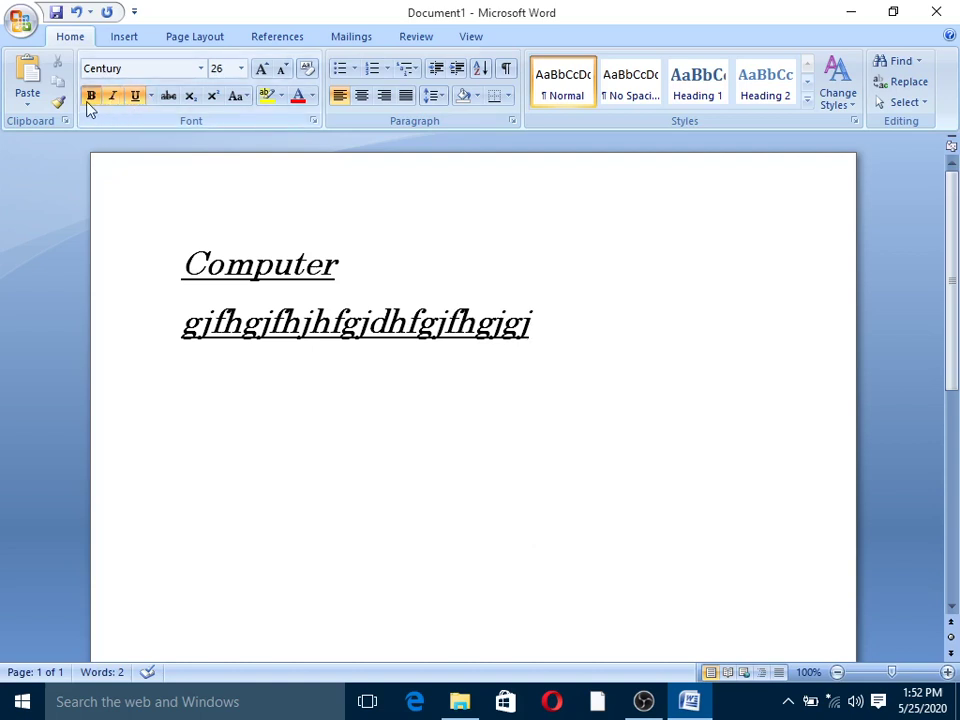
pyautogui.click(113, 98)
pyautogui.hotkey('ctrl', 'i')
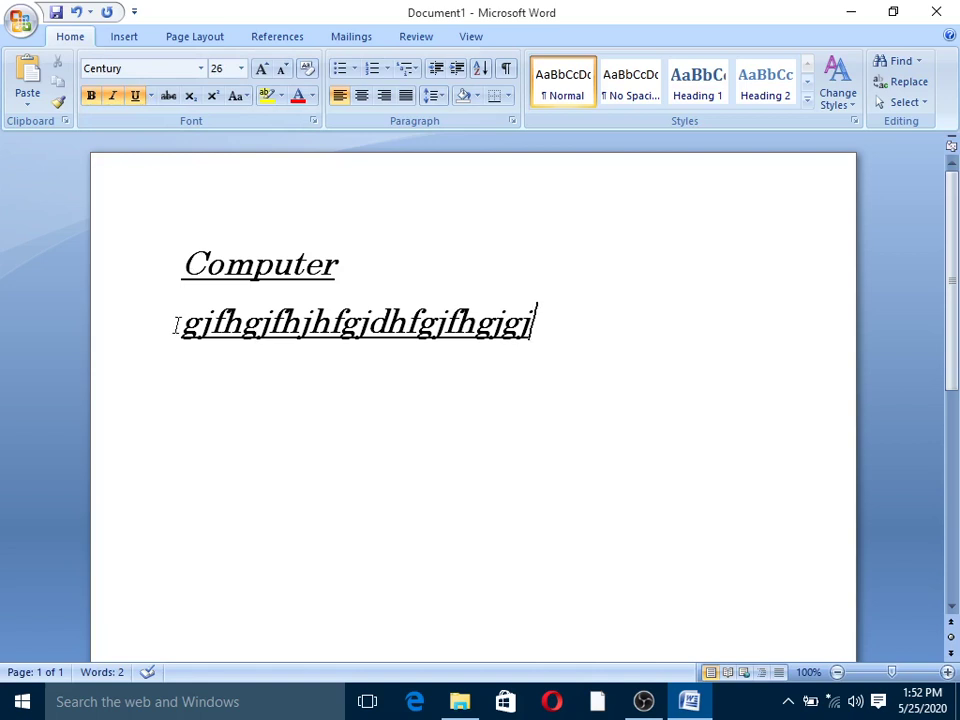
# - Remove the bold, italic and underline formatting from the whole second line
pyautogui.moveTo(176, 328); pyautogui.dragTo(543, 334)
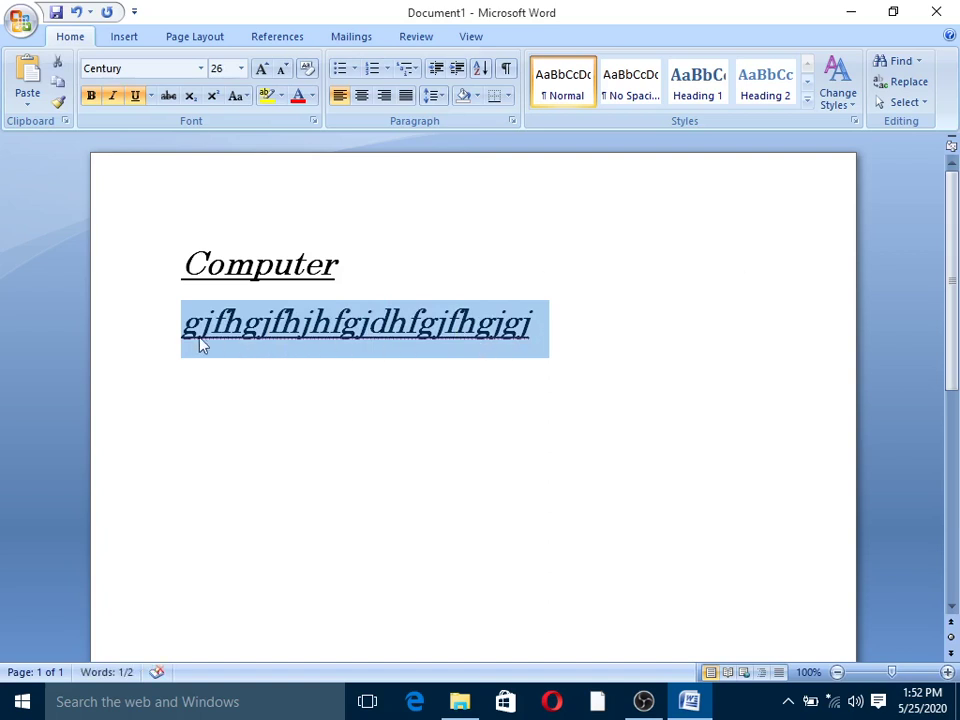
pyautogui.click(92, 100)
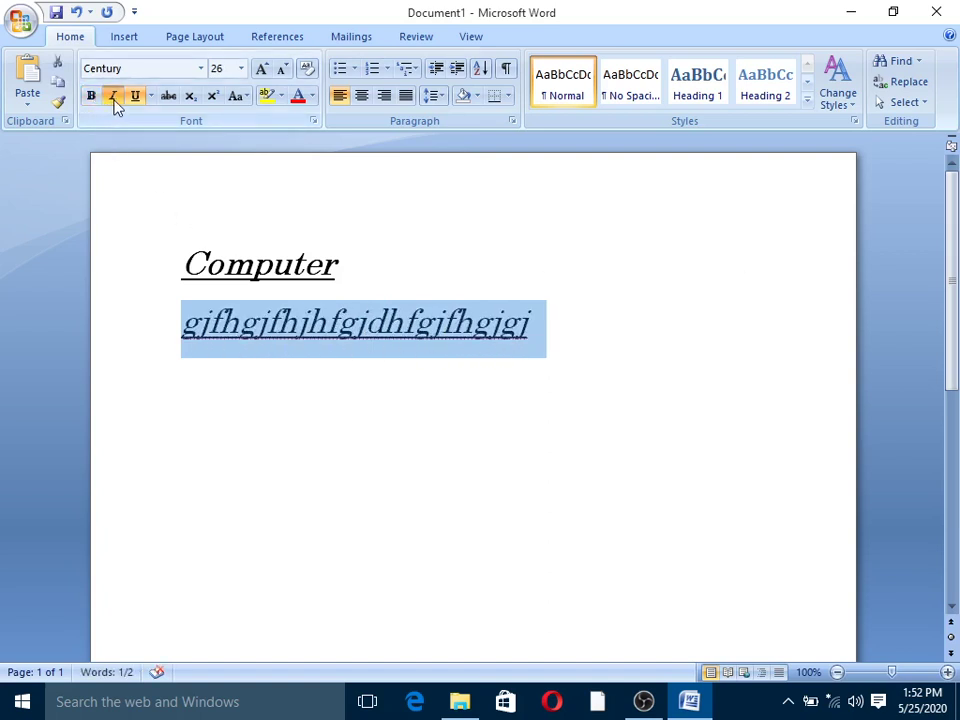
pyautogui.click(114, 100)
pyautogui.click(136, 99)
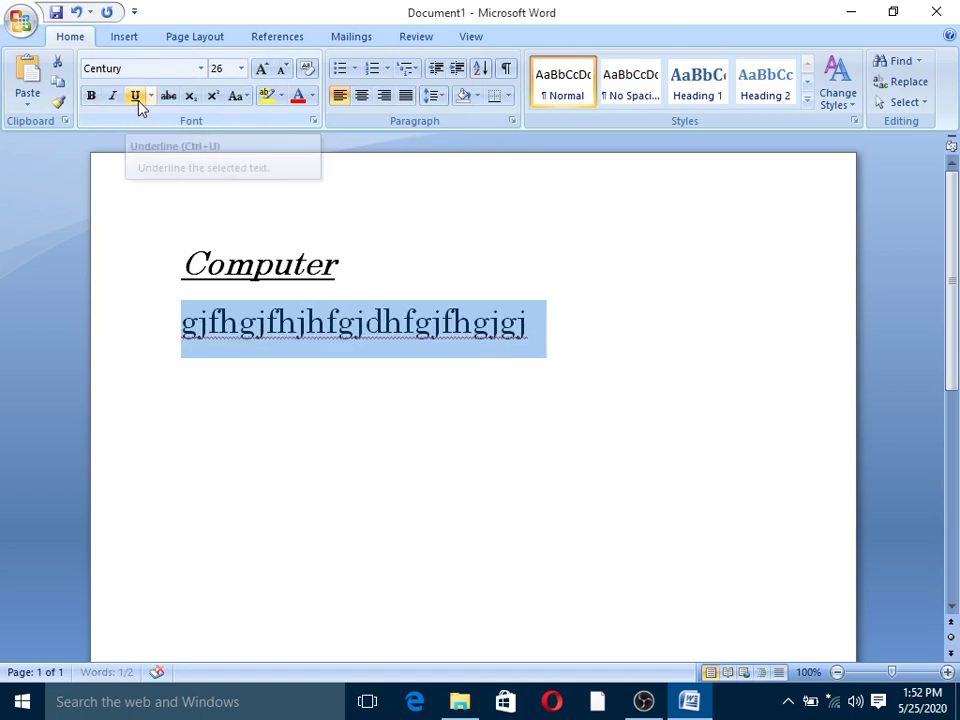
pyautogui.click(290, 402)
# - Start a new paragraph after the second line and enter the word "Thing"
pyautogui.click(557, 352)
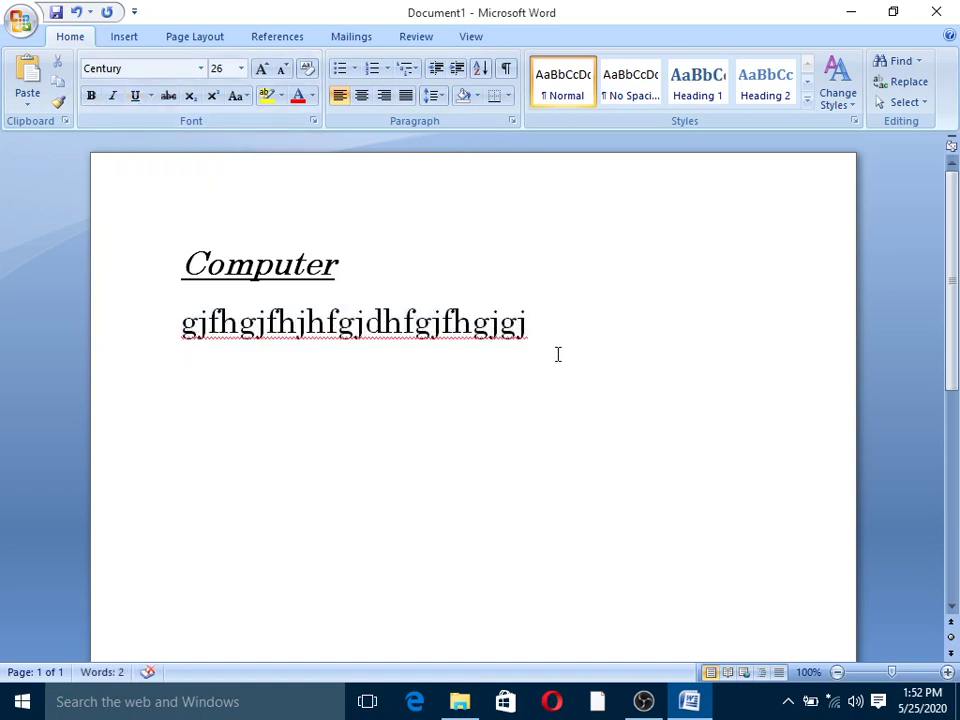
pyautogui.press('Return')
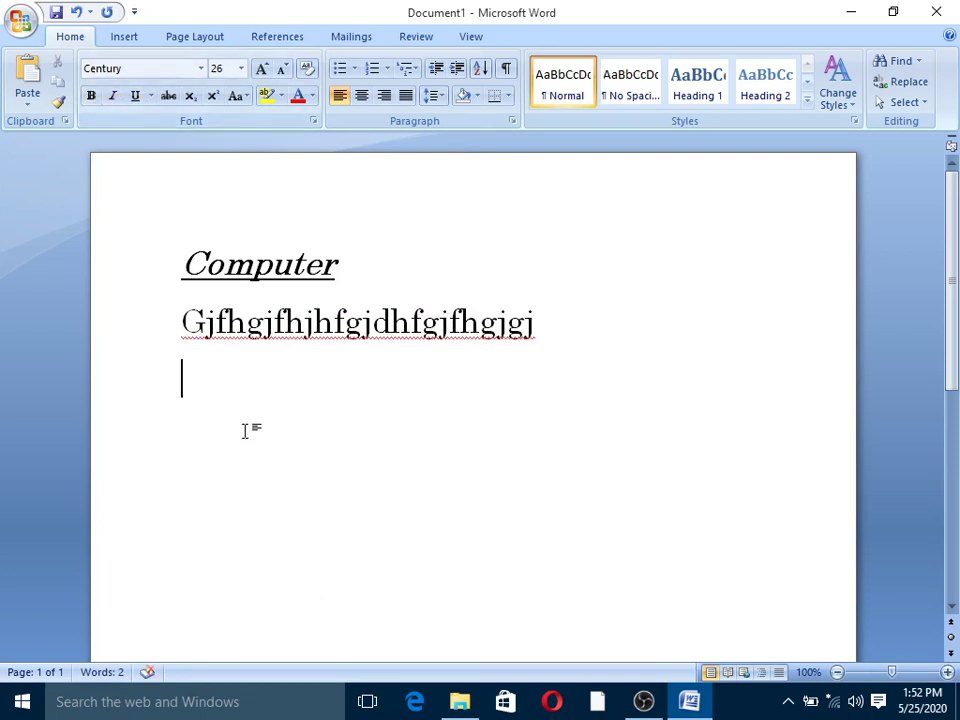
pyautogui.write('thing')
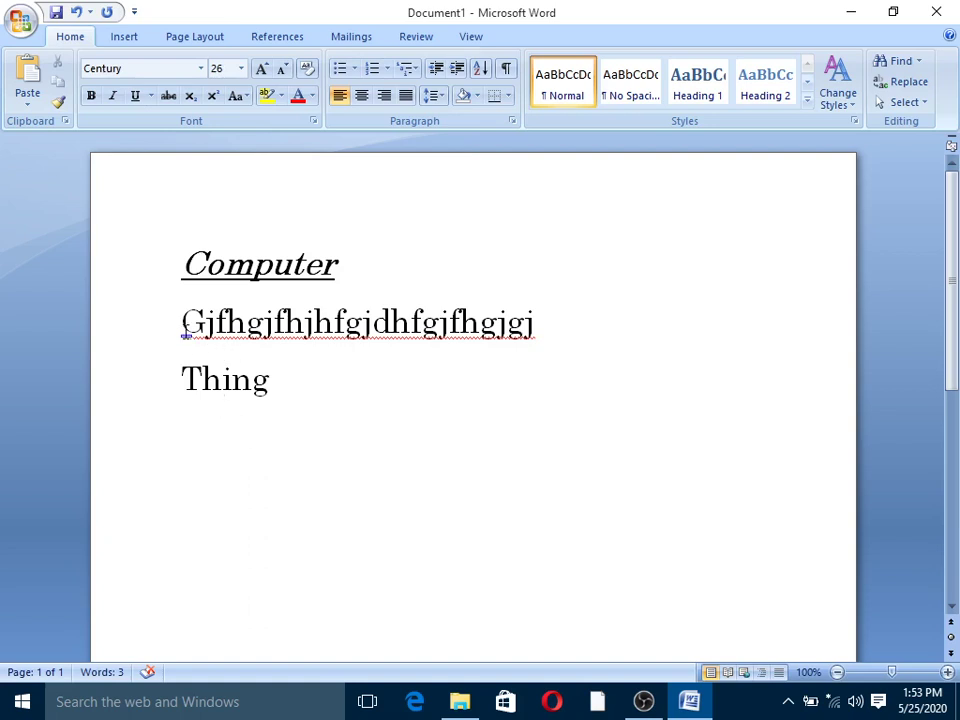
# - Apply strikethrough to the whole second line, "Gjfhgjfhjhfgjdhfgjfhgjgj"
pyautogui.moveTo(183, 330); pyautogui.dragTo(548, 313)
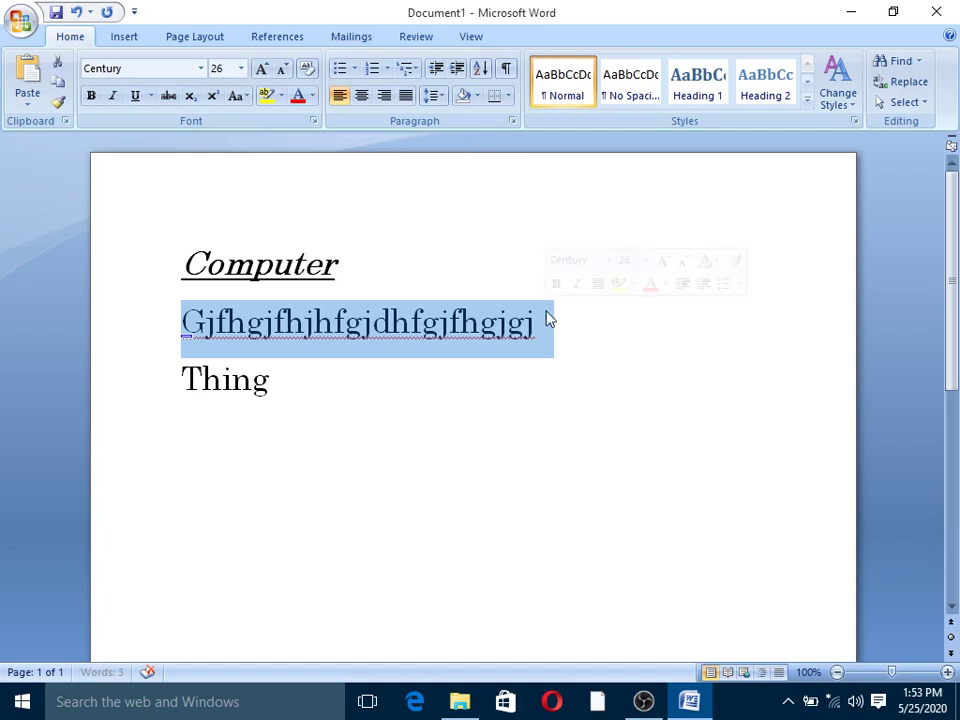
pyautogui.click(170, 104)
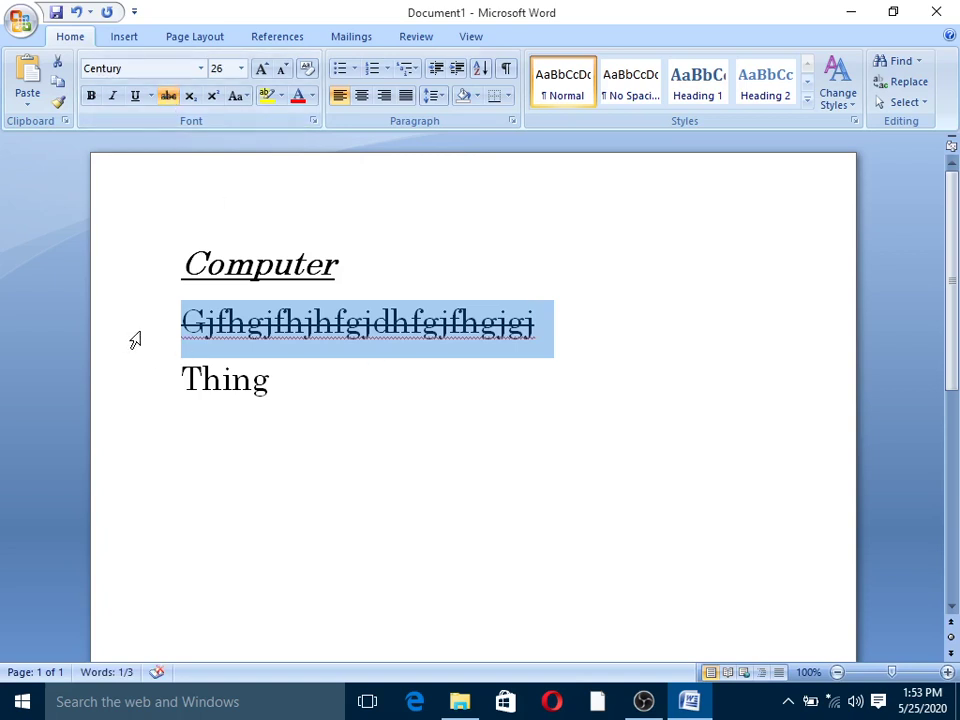
pyautogui.click(619, 387)
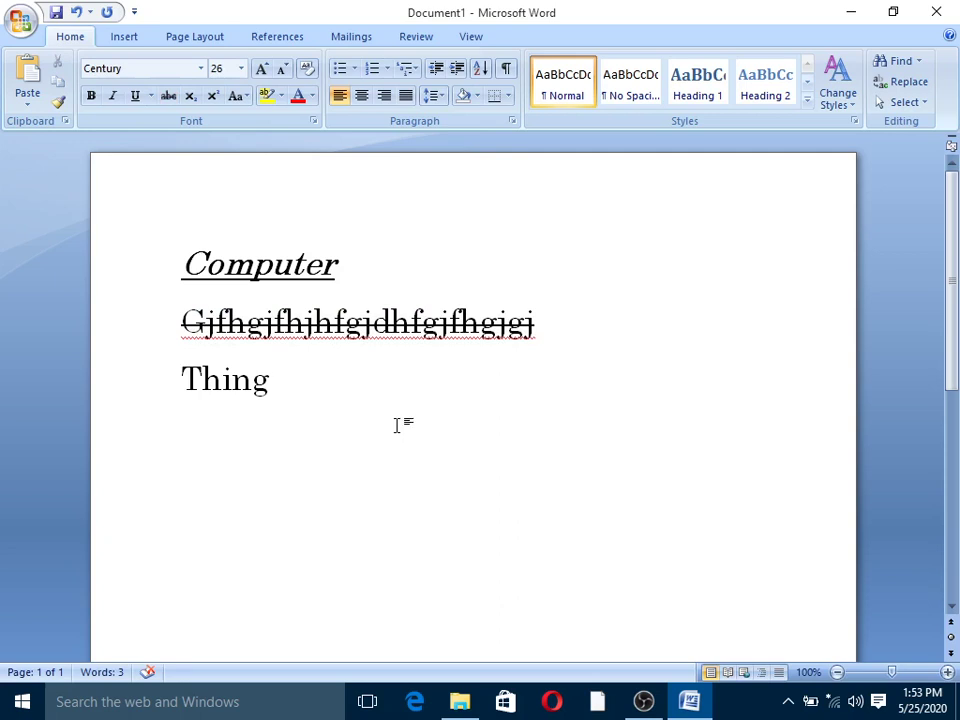
# - Add a new line below "Thing" reading "CO2+H2O"
pyautogui.press('Return')
pyautogui.write('CO')
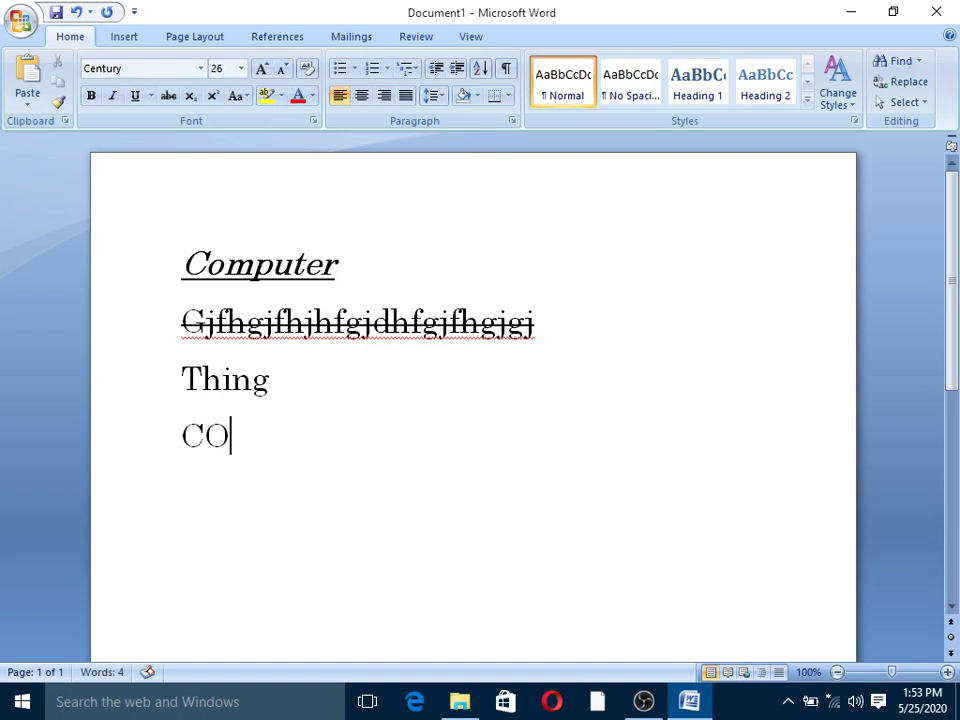
pyautogui.write('2+')
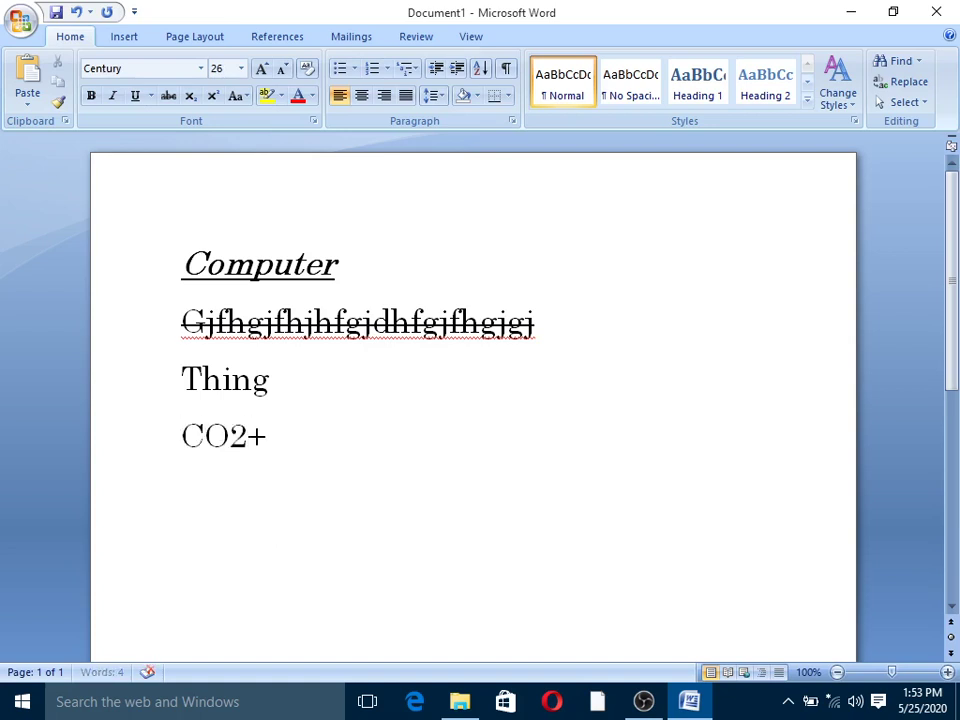
pyautogui.write('H')
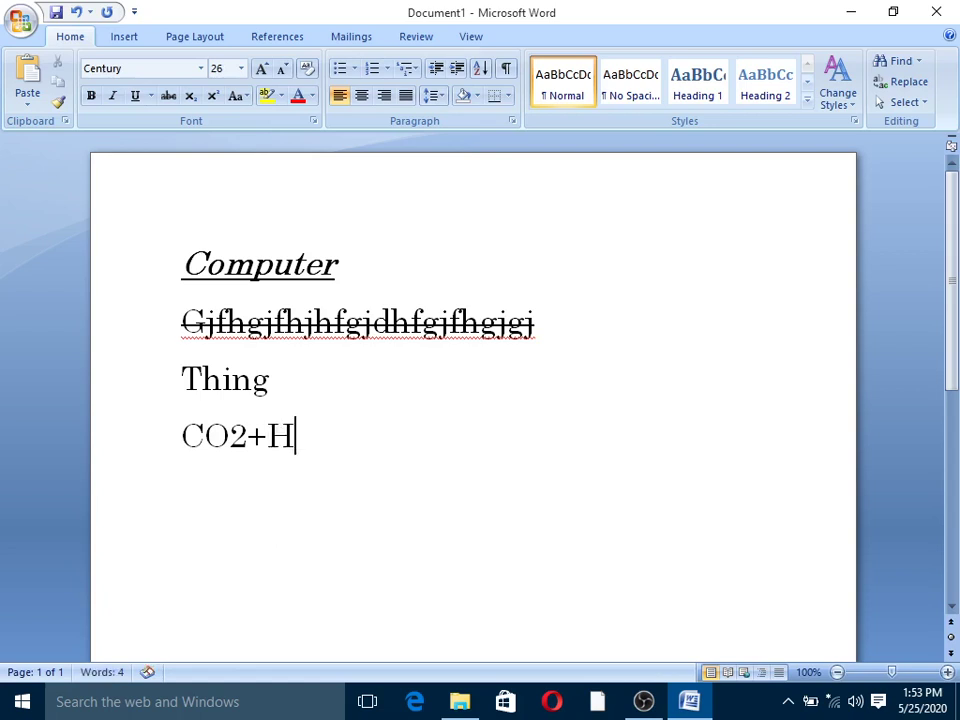
pyautogui.write('2o')
pyautogui.press('BackSpace')
pyautogui.write('O')
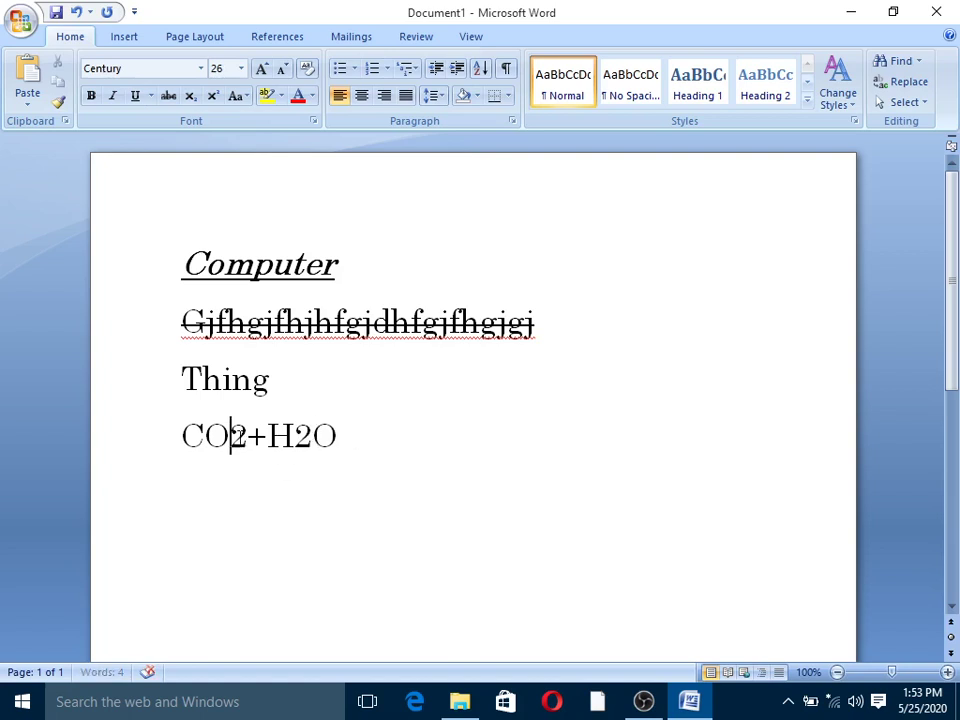
# - Format both digits 2 in the formula "CO2+H2O" as subscript
pyautogui.moveTo(231, 436); pyautogui.dragTo(247, 436)
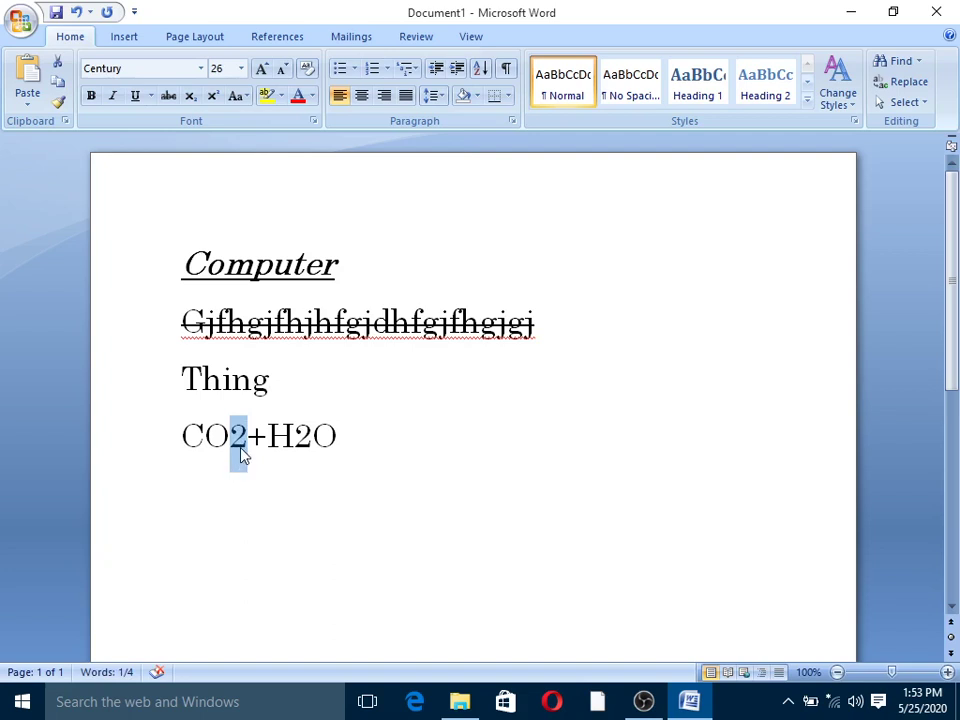
pyautogui.click(195, 103)
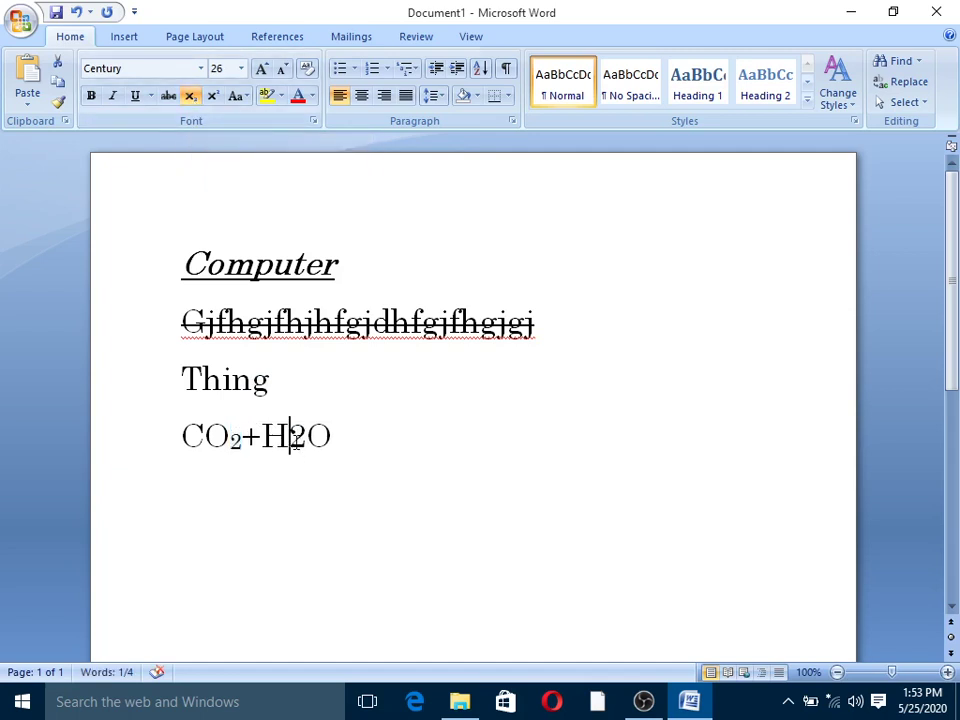
pyautogui.moveTo(287, 439); pyautogui.dragTo(299, 441)
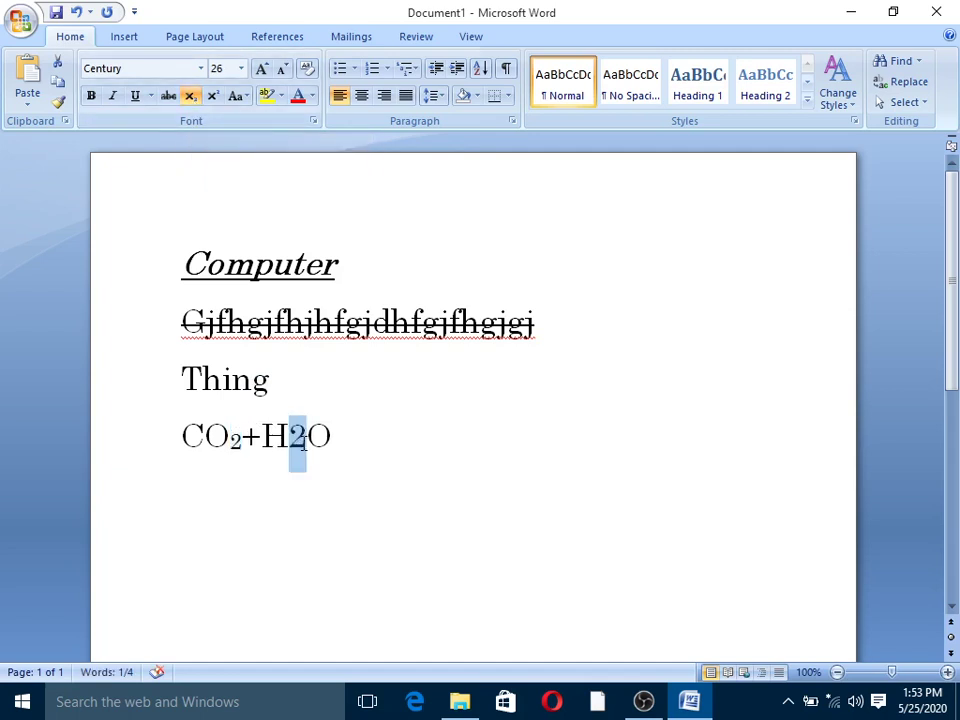
pyautogui.click(190, 96)
pyautogui.click(391, 441)
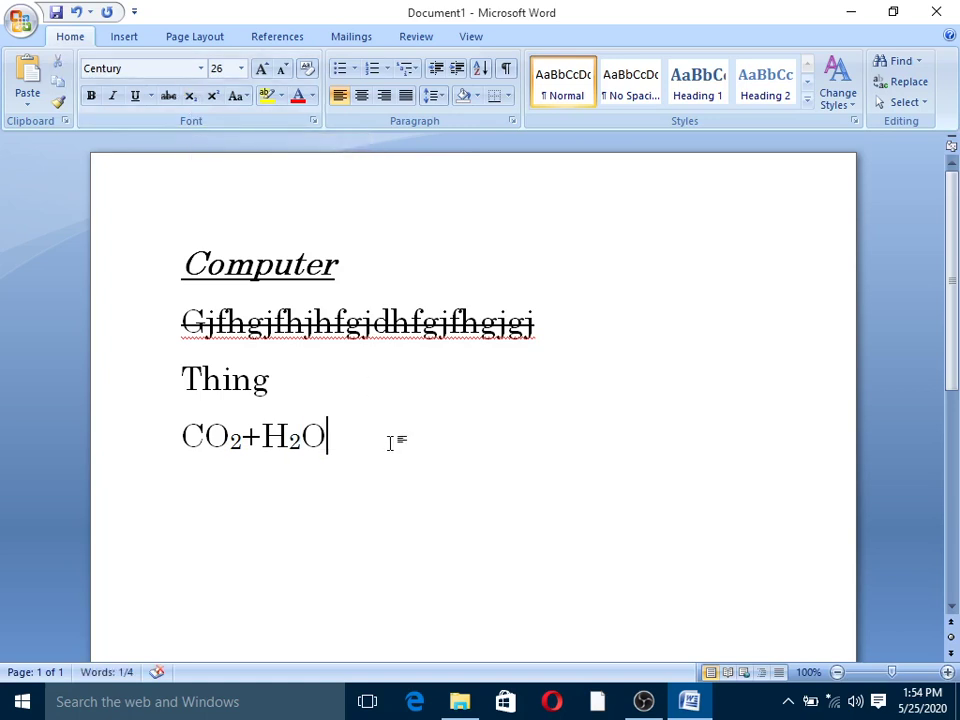
# - Add a new line below the chemical formula reading "X2+Y2"
pyautogui.press('Return')
pyautogui.write('X@')
pyautogui.press('BackSpace')
pyautogui.write('2')
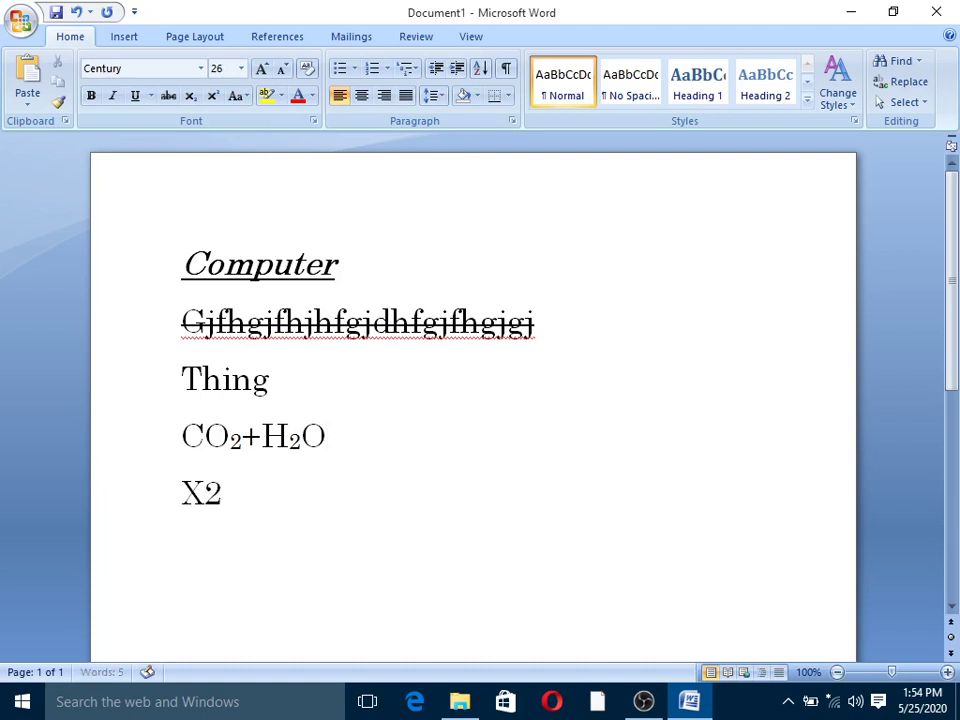
pyautogui.write('+Y')
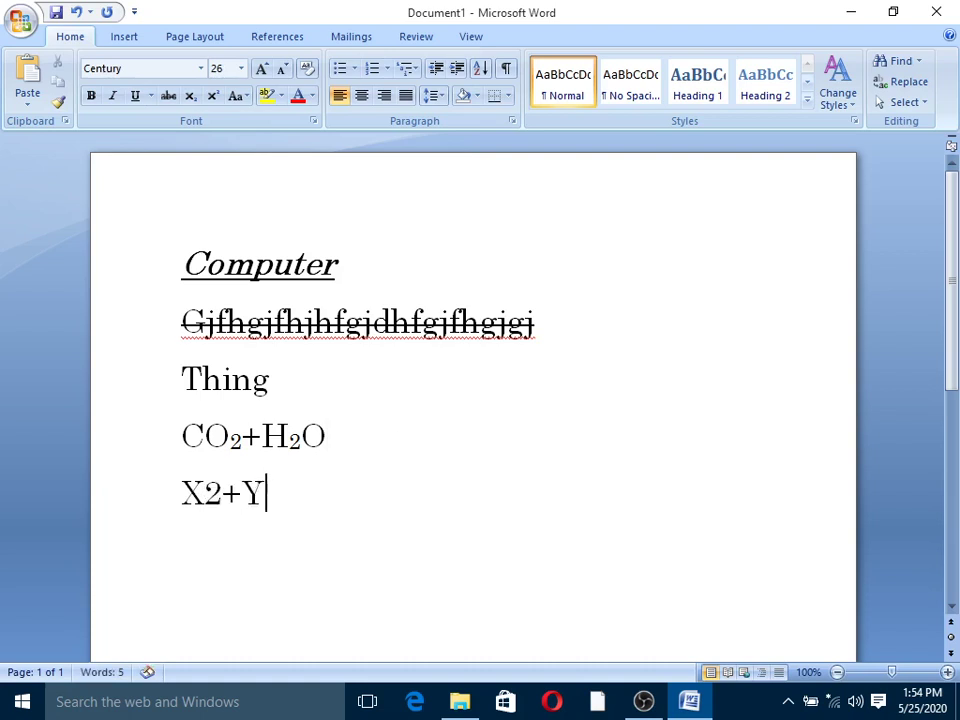
pyautogui.write('2')
# - Format both digits 2 in the expression "X2+Y2" as superscript
pyautogui.click(206, 494)
pyautogui.moveTo(207, 494); pyautogui.dragTo(216, 494)
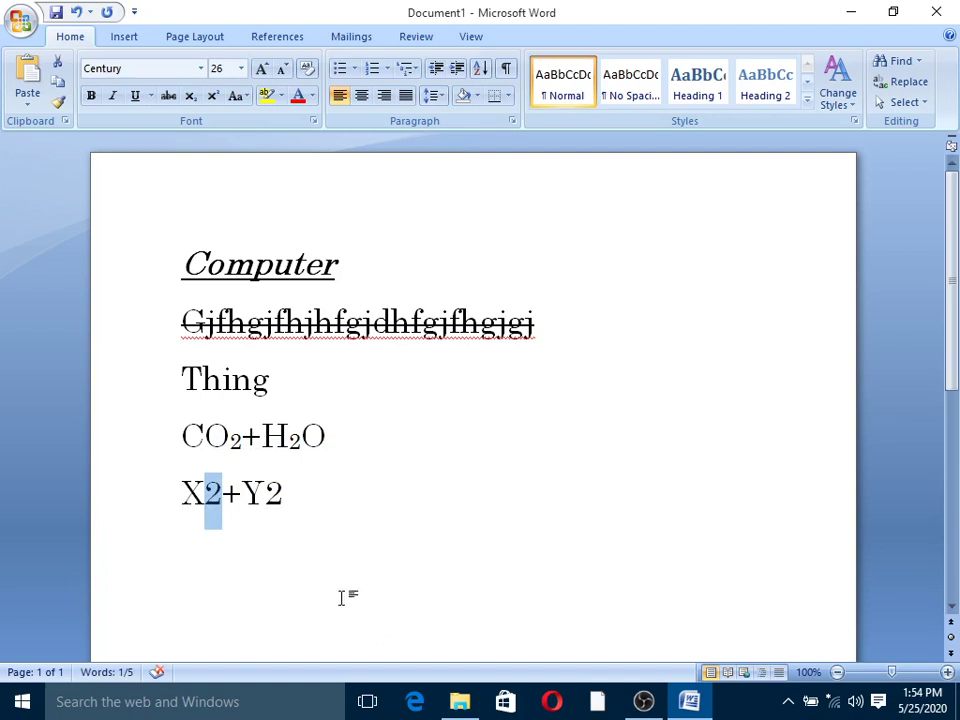
pyautogui.click(280, 520)
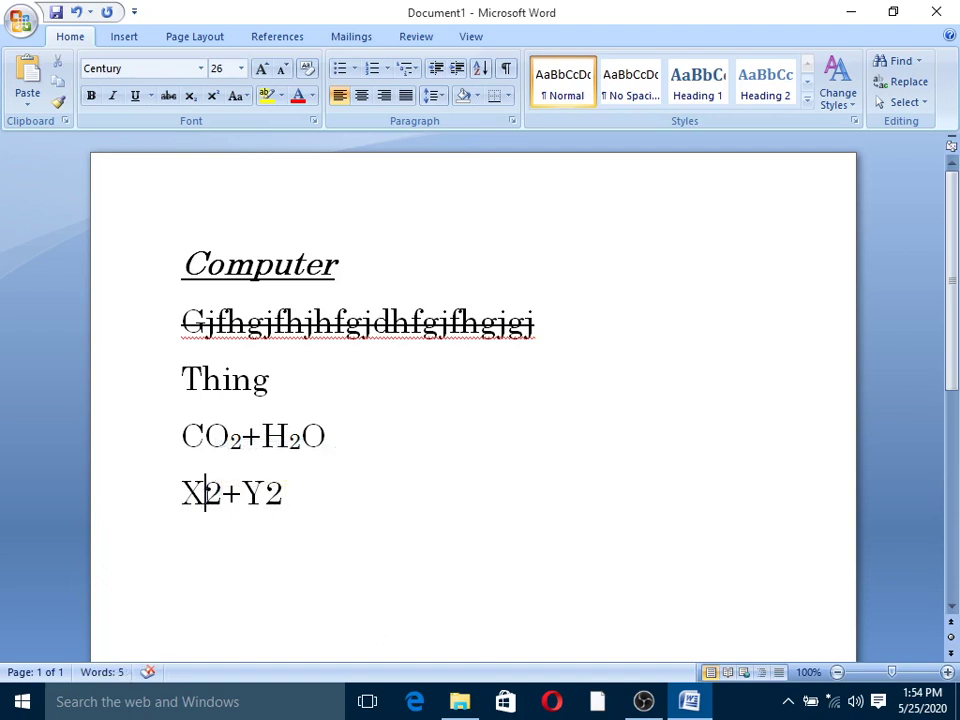
pyautogui.moveTo(205, 492); pyautogui.dragTo(222, 495)
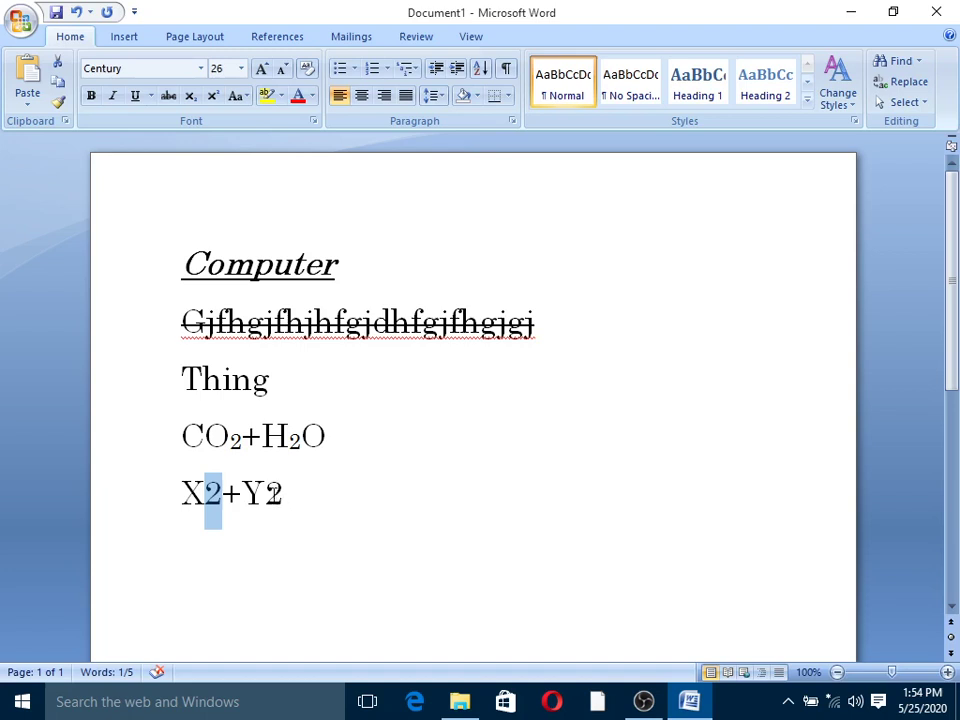
pyautogui.moveTo(266, 493); pyautogui.dragTo(284, 493)
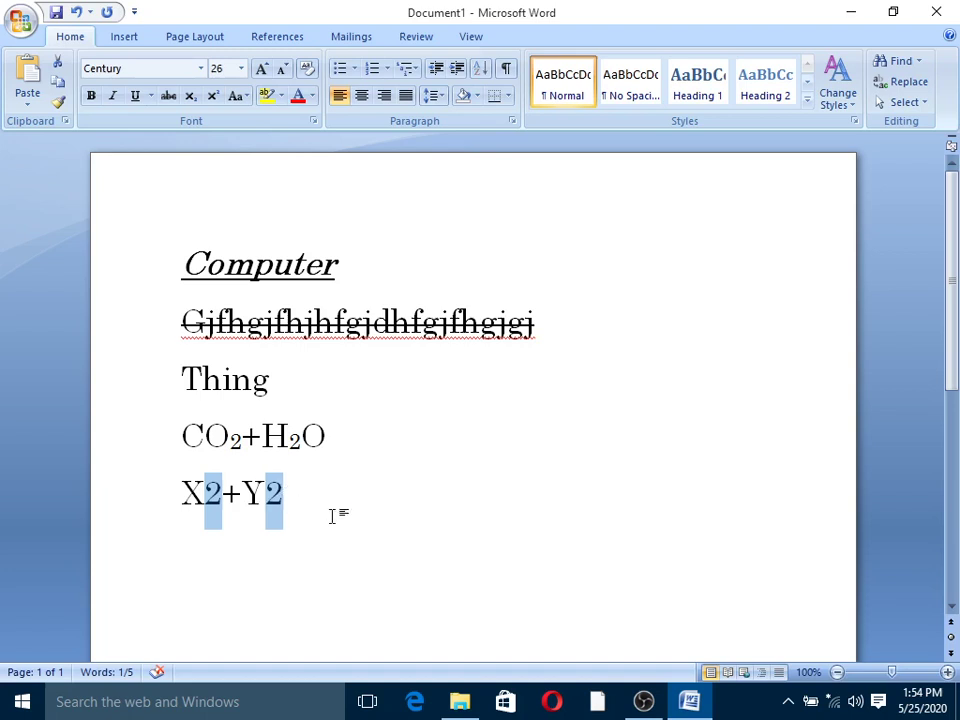
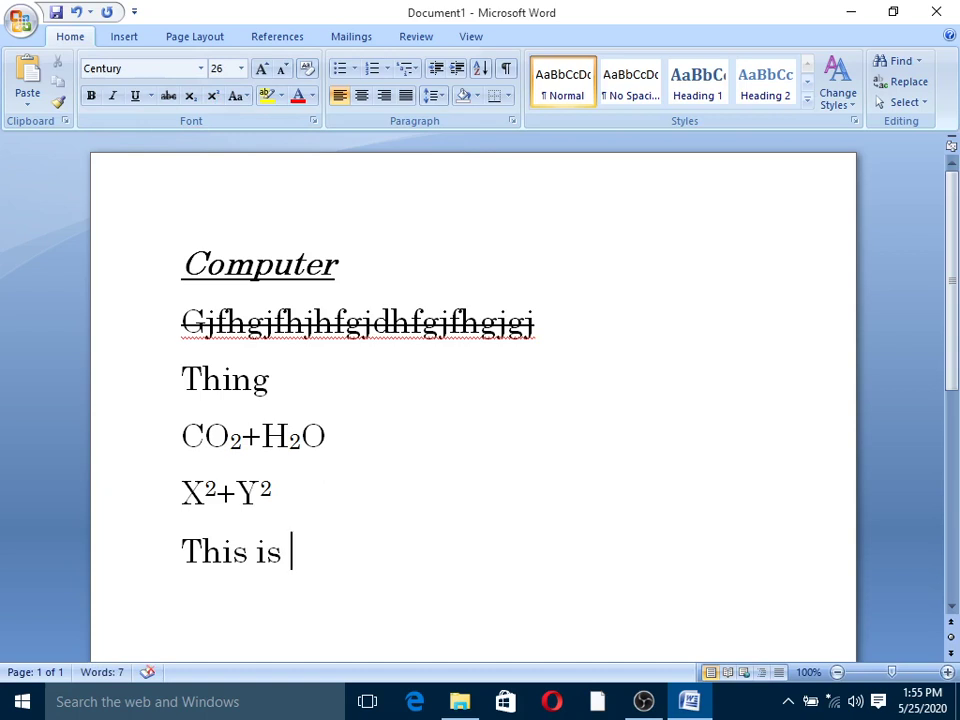
# - Complete the line below the X and Y expression so it reads "This is my first practical class"
pyautogui.write('my ')
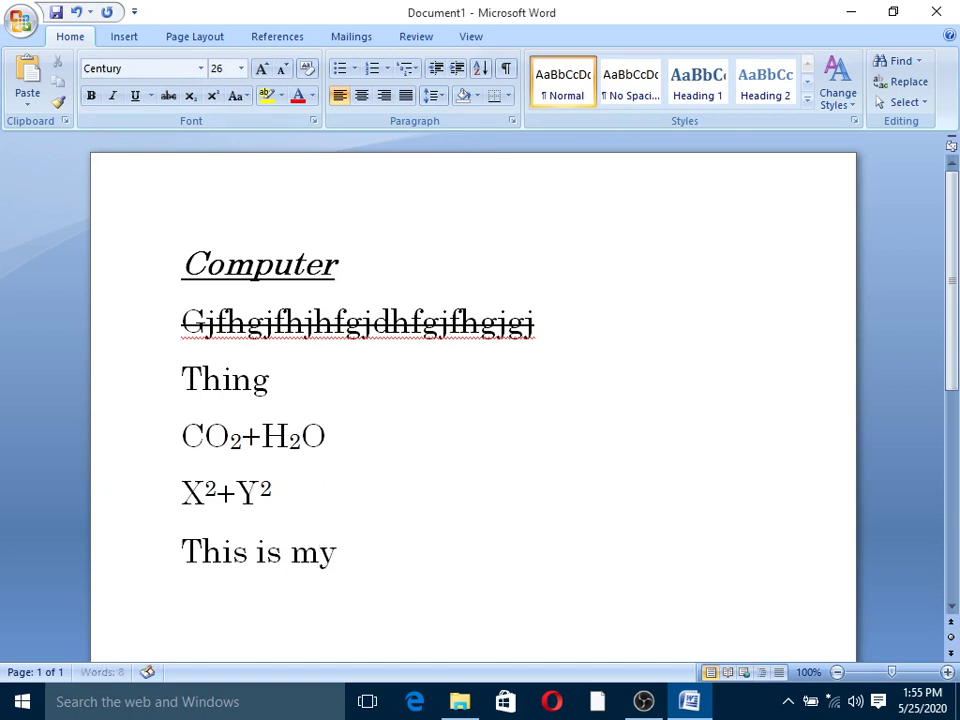
pyautogui.write('firs')
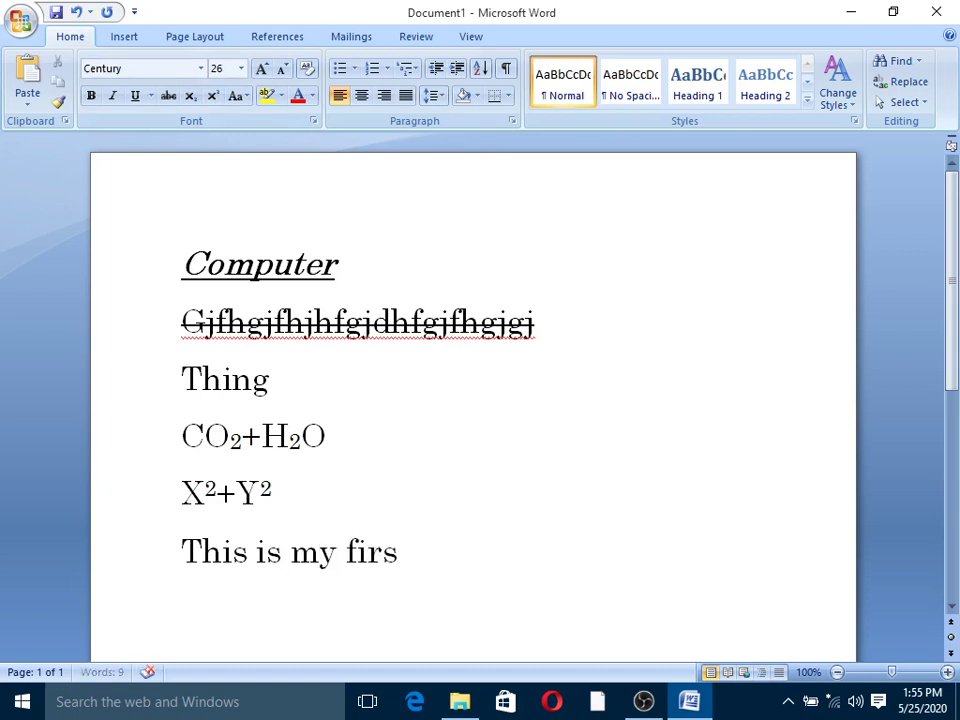
pyautogui.write('t prac')
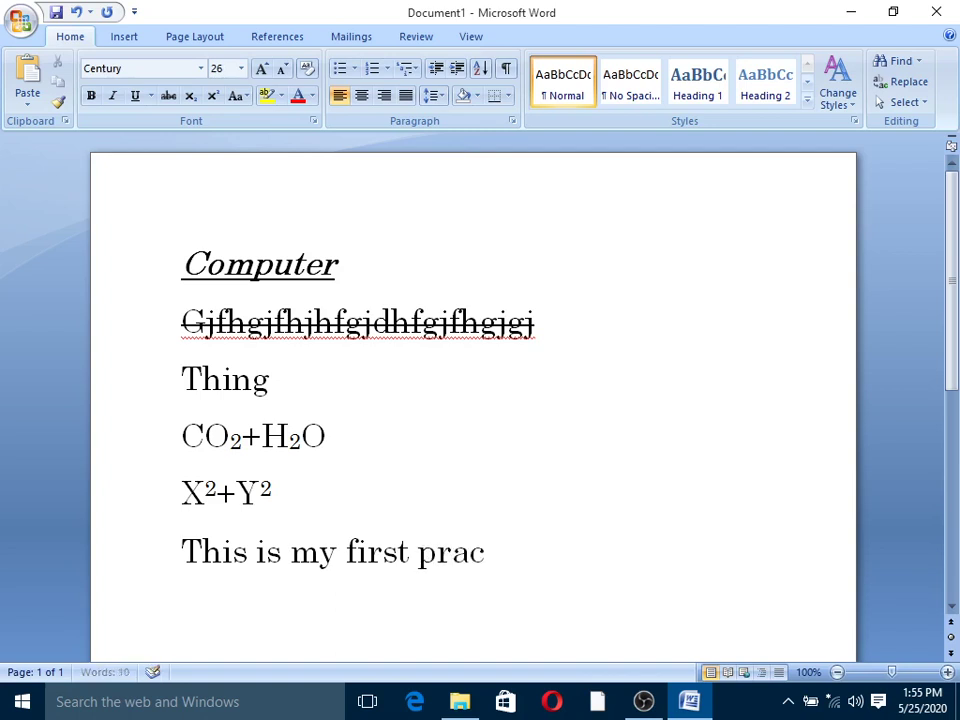
pyautogui.write('tical class')
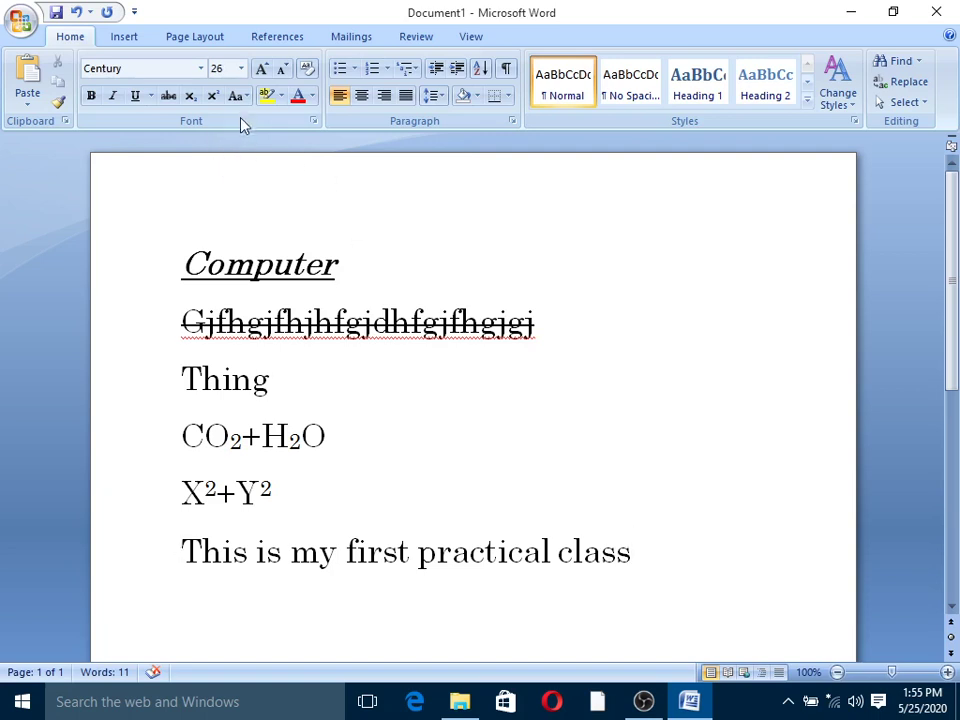
# - Select the whole line "This is my first practical class" and apply Sentence case to it
pyautogui.click(188, 552)
pyautogui.keyDown('shift'); pyautogui.click(643, 551); pyautogui.keyUp('shift')
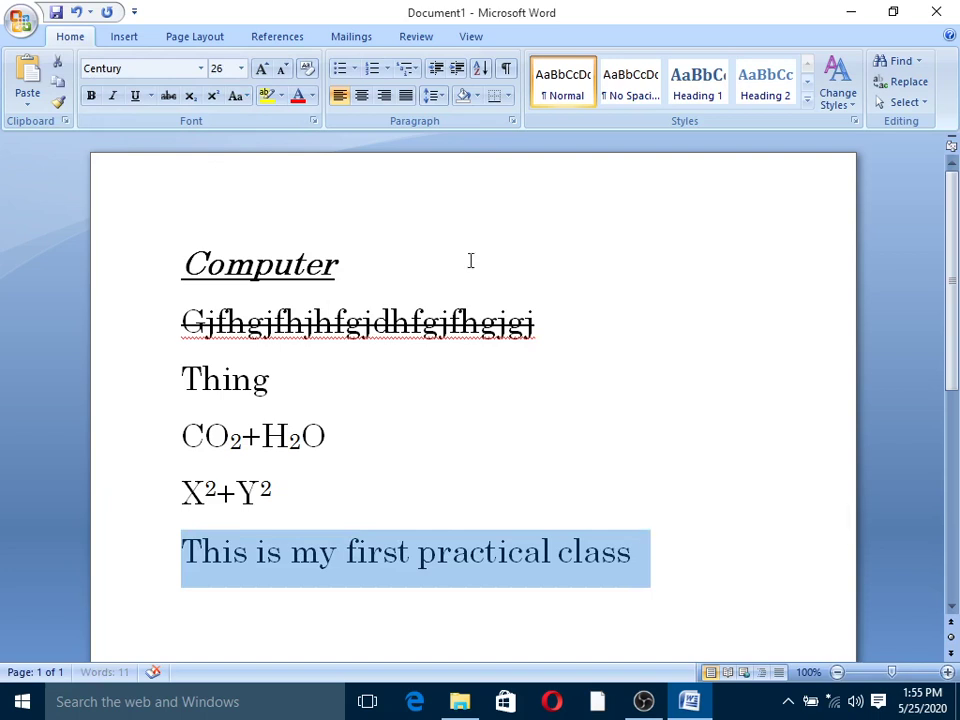
pyautogui.click(240, 97)
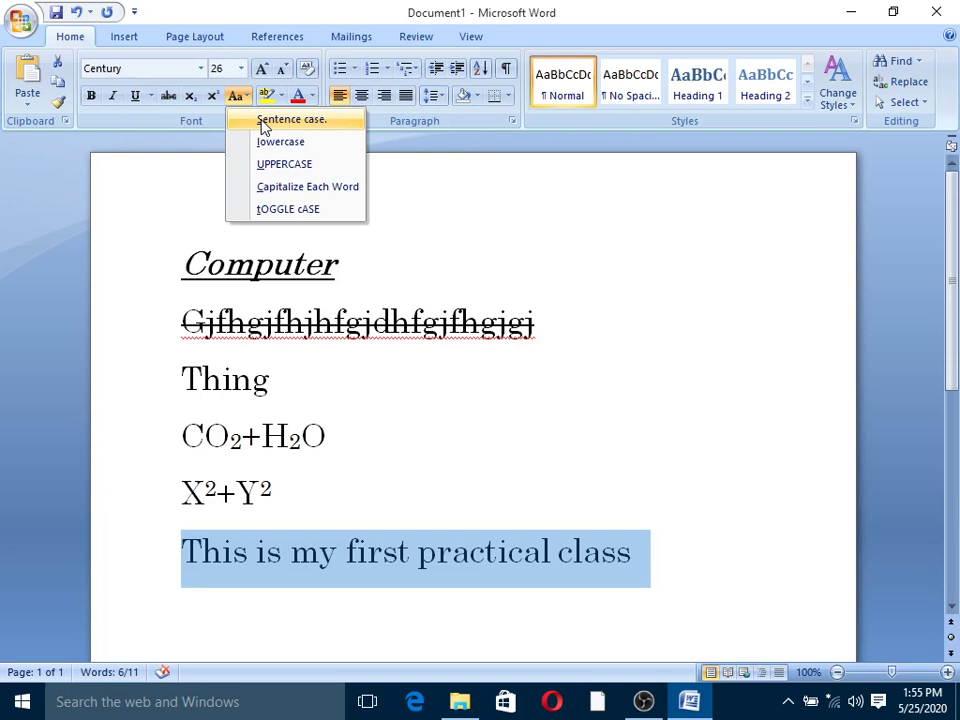
pyautogui.click(262, 122)
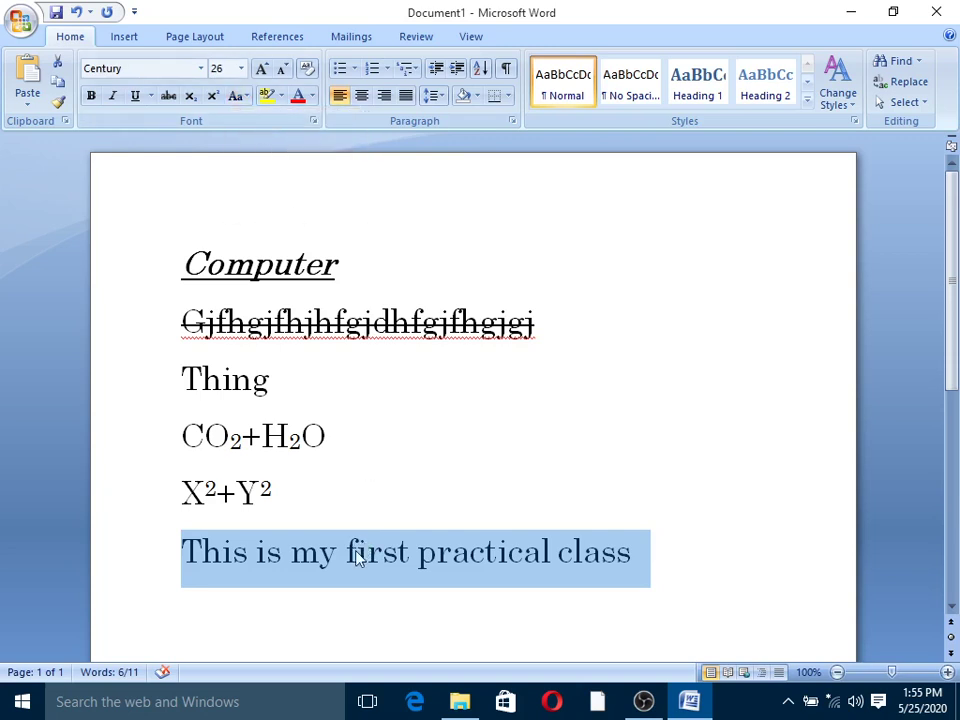
# - Change the selected practical class line to lowercase and from that to UPPERCASE
pyautogui.click(246, 99)
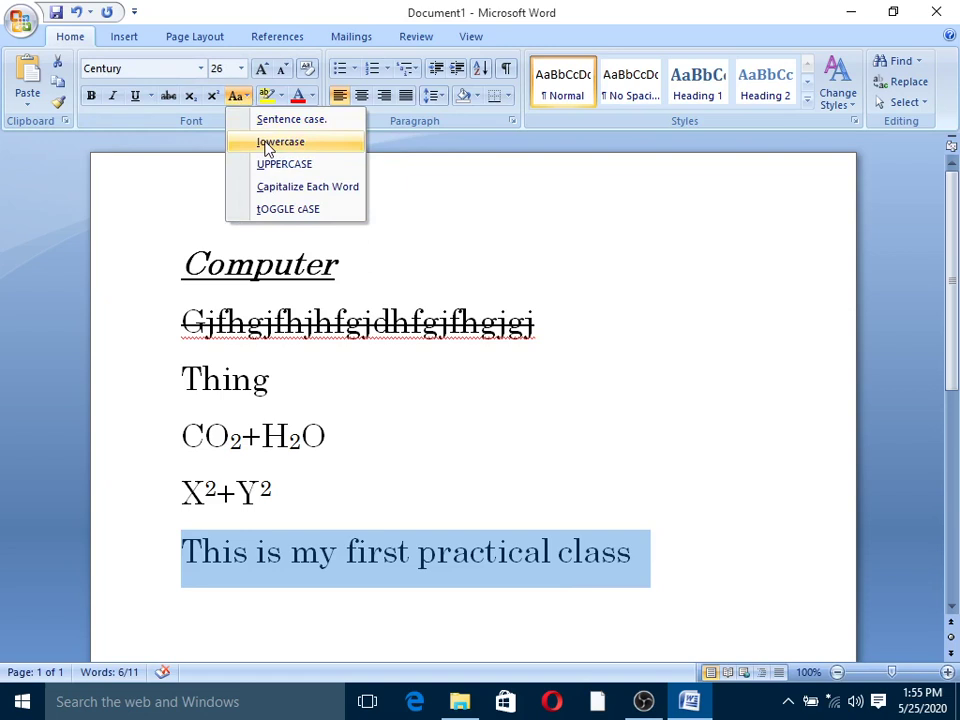
pyautogui.click(267, 143)
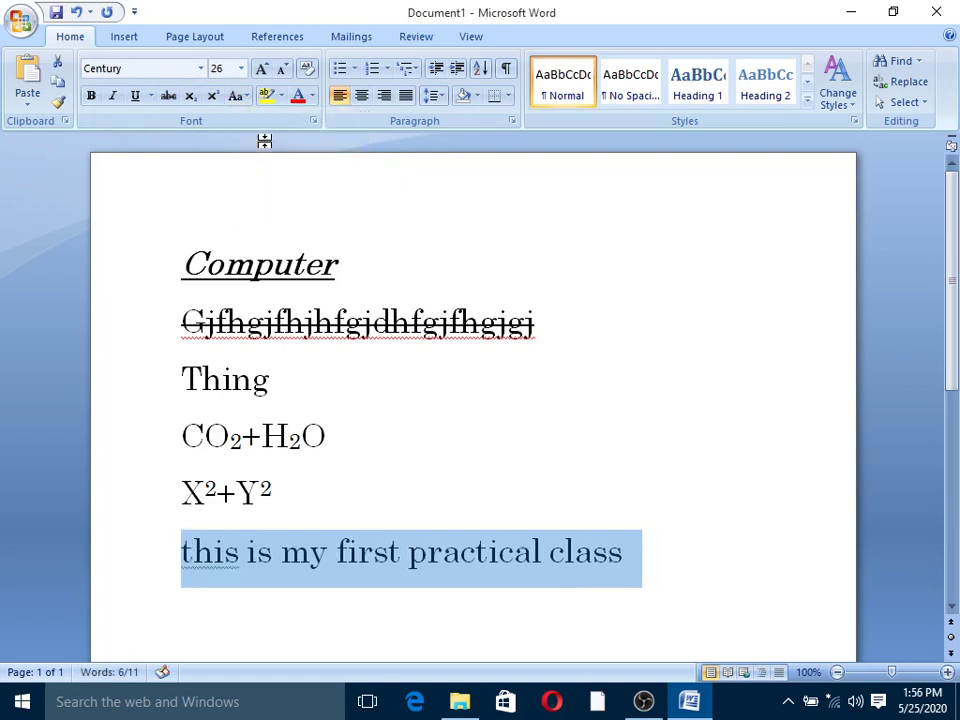
pyautogui.click(240, 97)
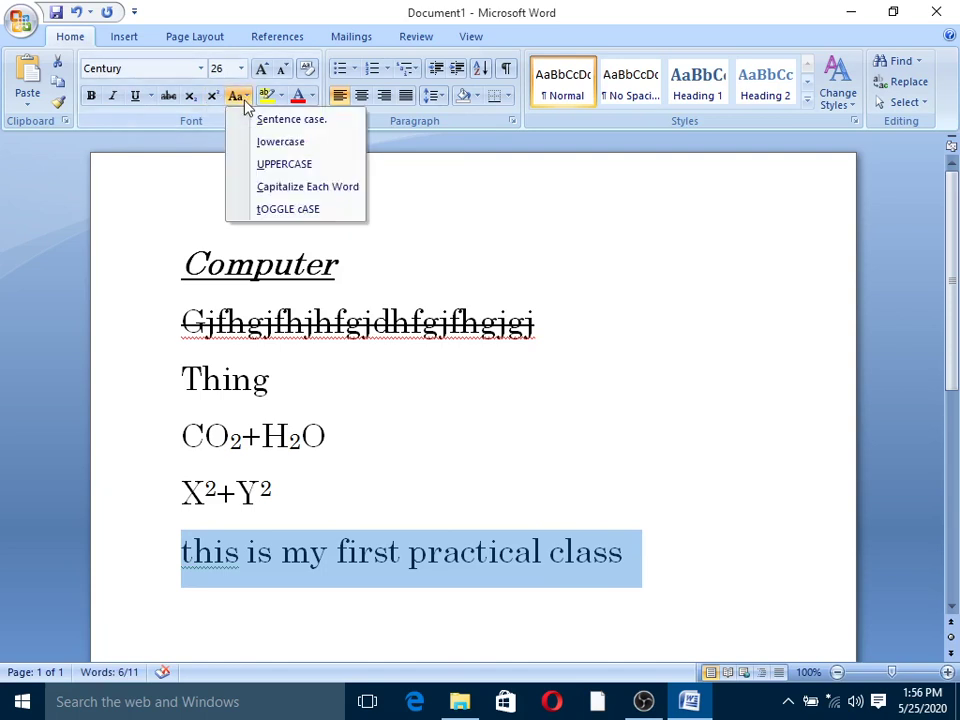
pyautogui.click(270, 167)
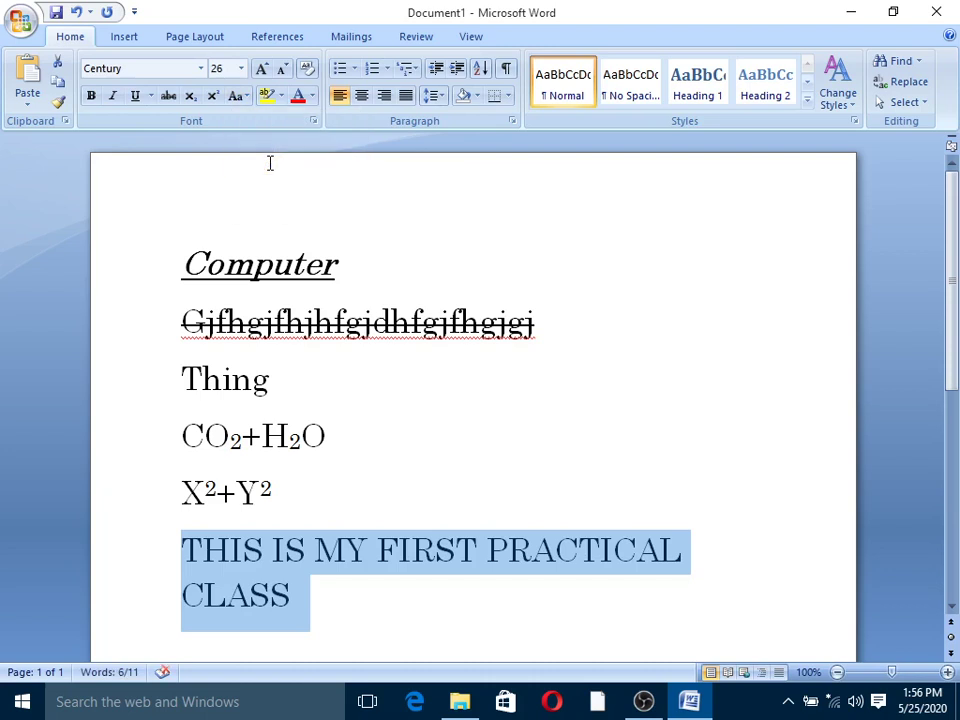
# - Apply Capitalize Each Word to the selected practical class line, followed by tOGGLE cASE, and deselect it
pyautogui.click(241, 97)
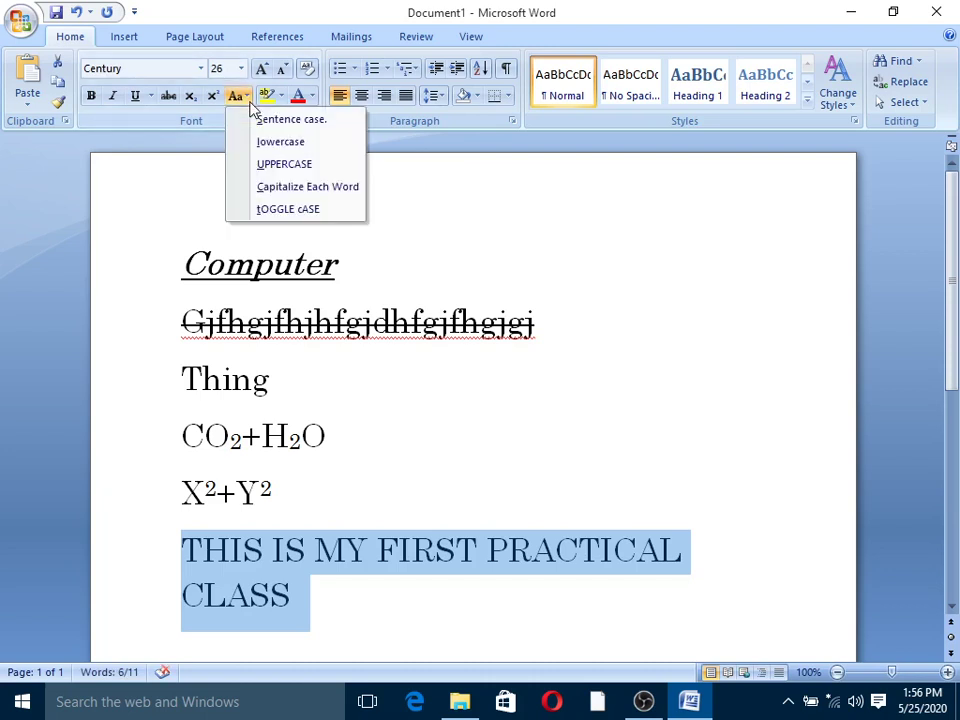
pyautogui.click(272, 195)
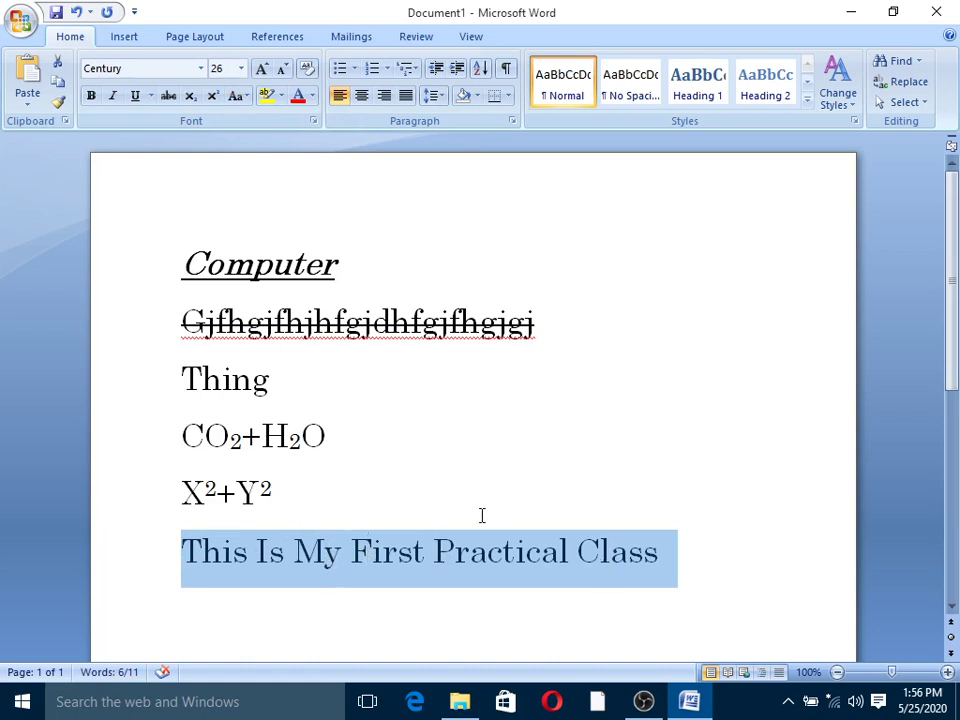
pyautogui.click(249, 104)
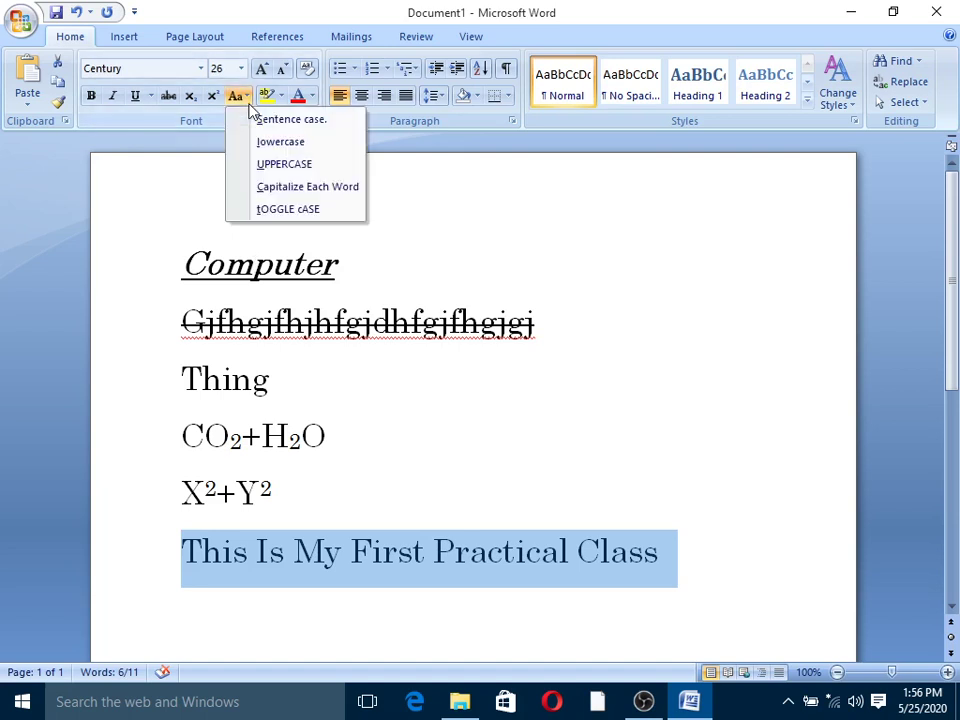
pyautogui.click(306, 212)
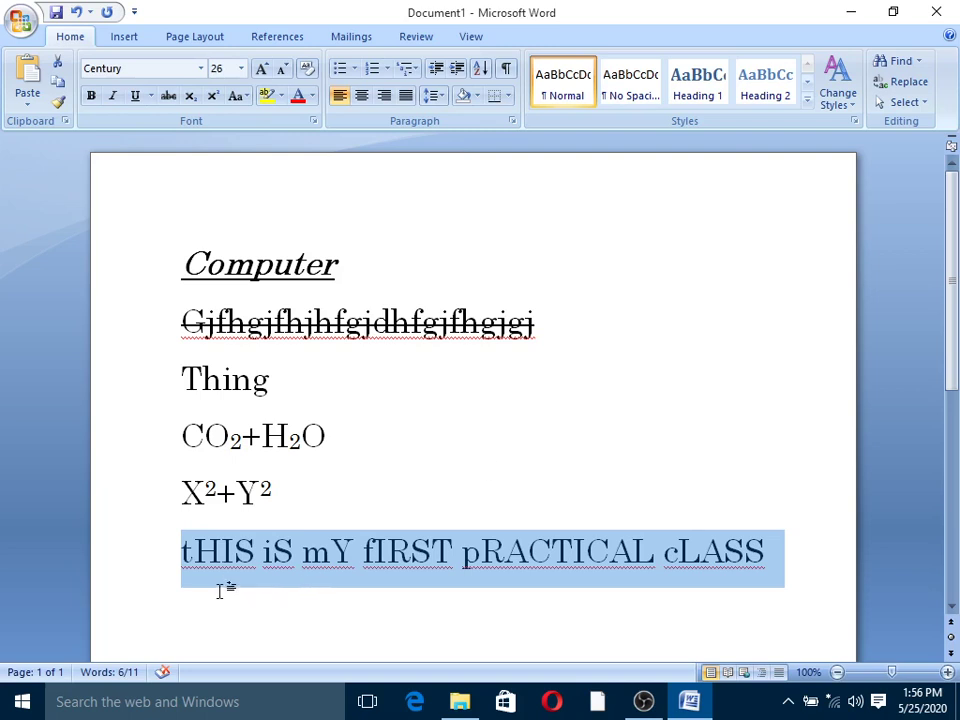
pyautogui.click(201, 551)
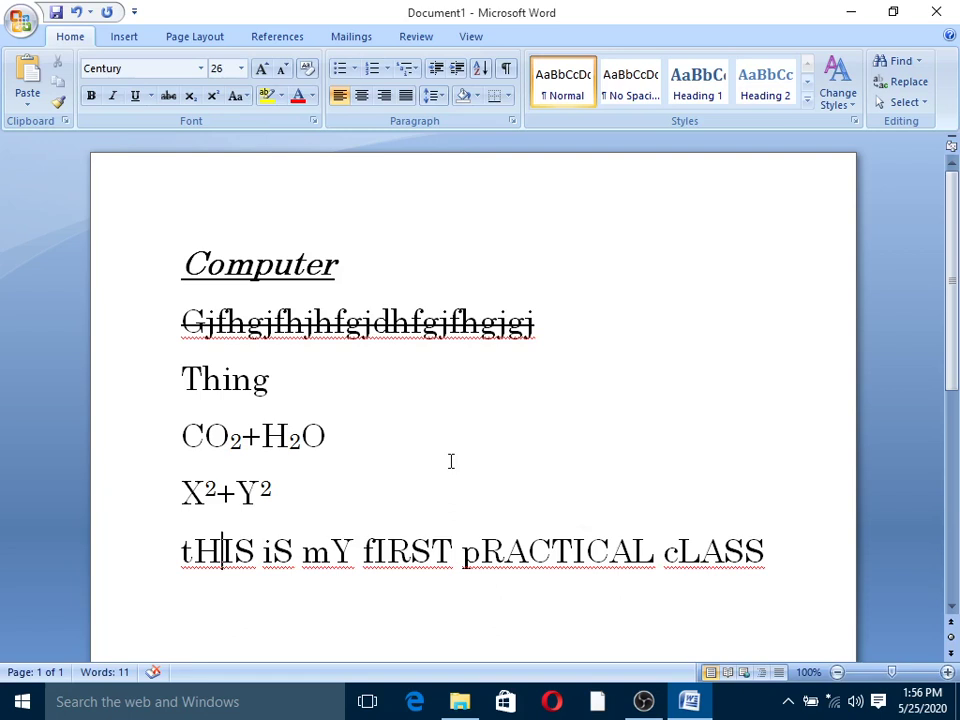
pyautogui.scroll(-1, 450, 461)
pyautogui.scroll(-2, 450, 461)
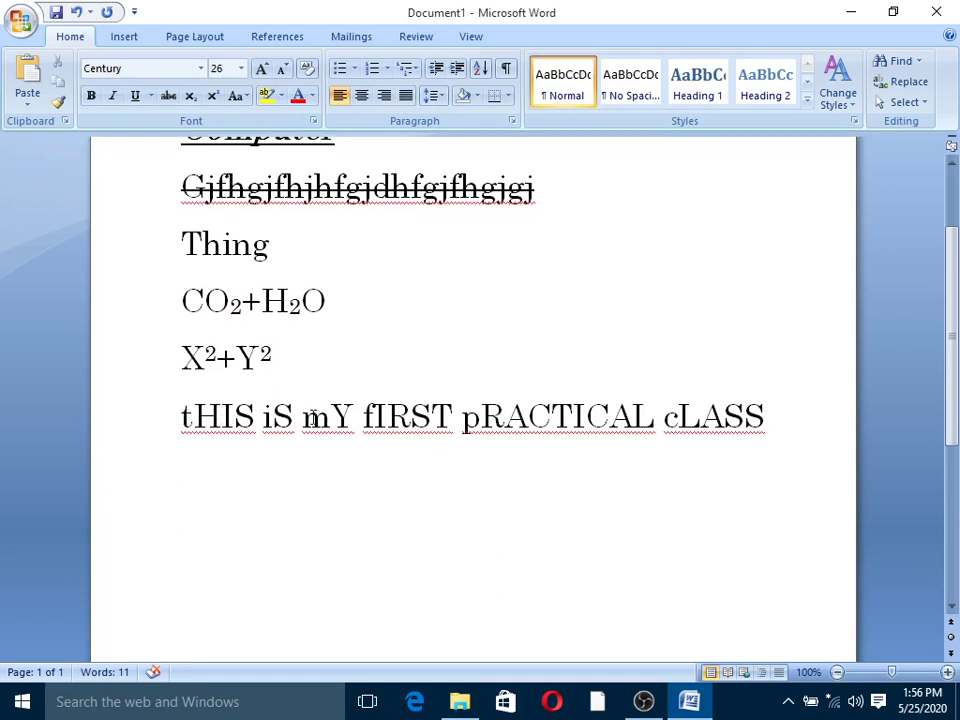
# - Enlarge the "Computer" heading step by step to 36 pt and shrink it back to 26 pt
pyautogui.scroll(1, 313, 416)
pyautogui.scroll(2, 310, 400)
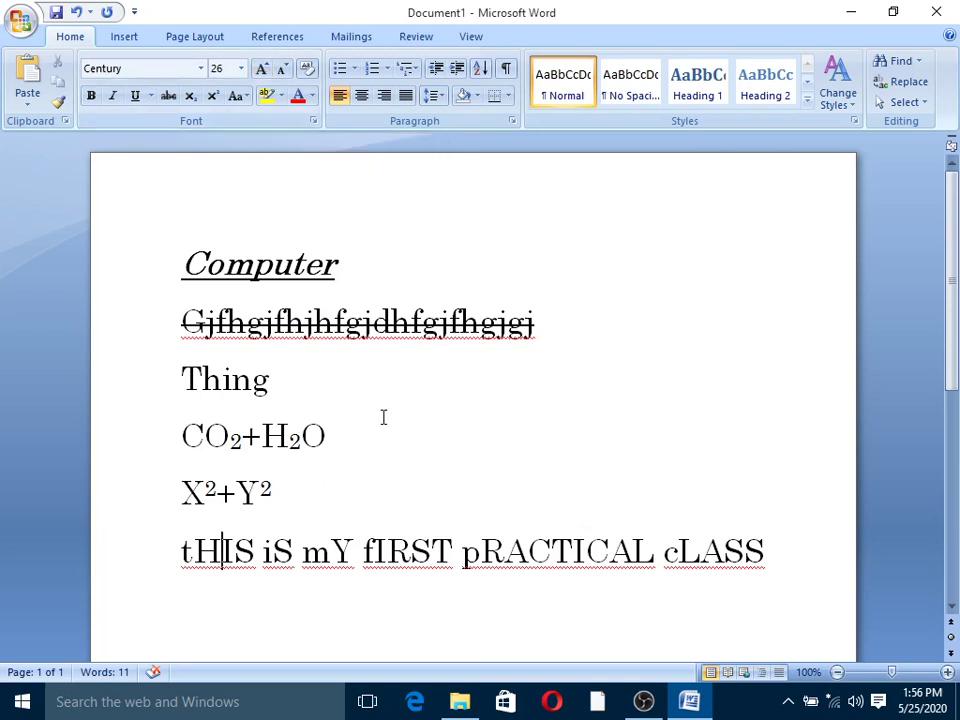
pyautogui.moveTo(183, 263); pyautogui.dragTo(354, 262)
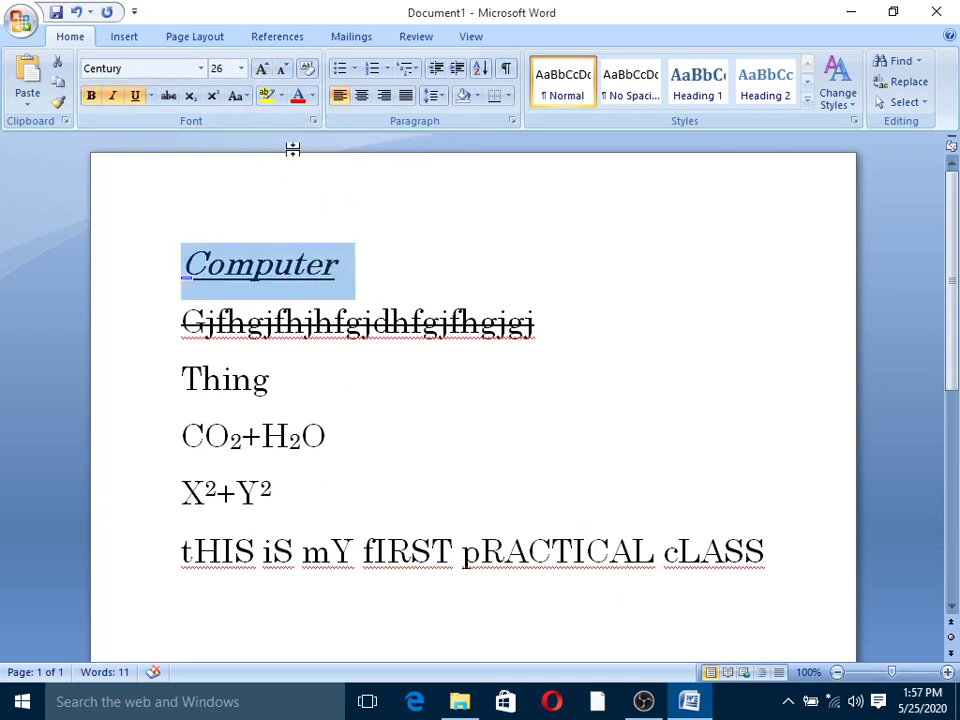
pyautogui.click(265, 74)
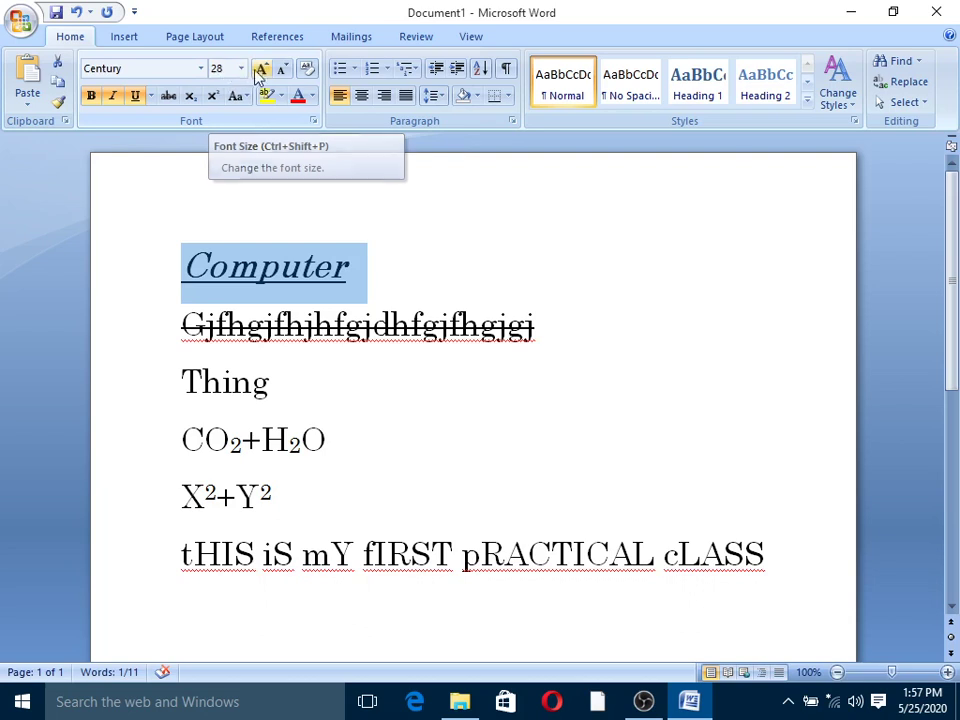
pyautogui.click(263, 72)
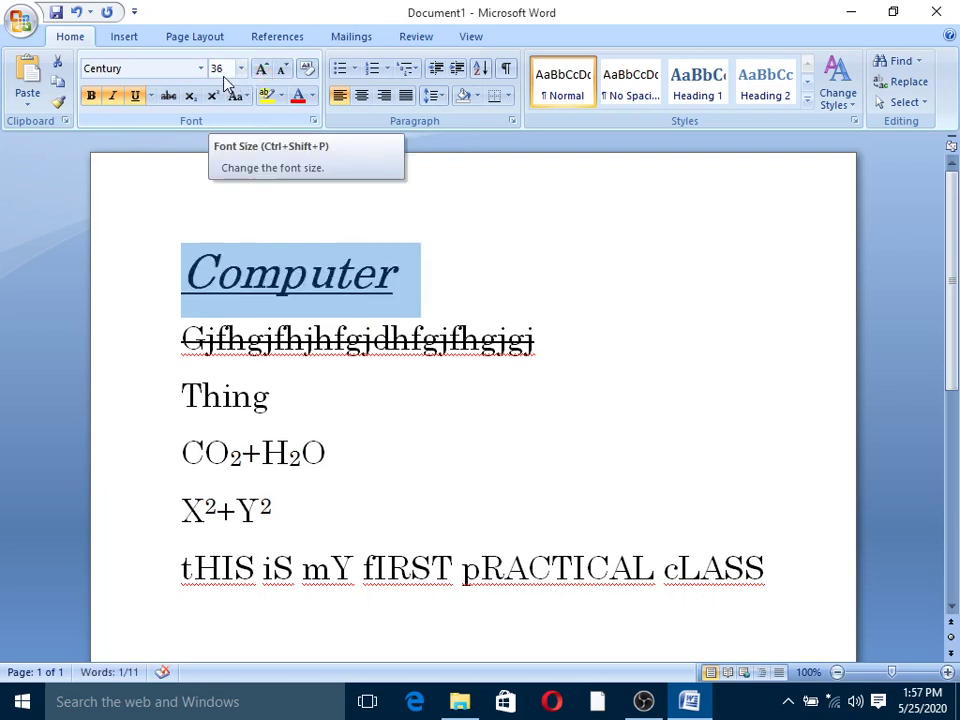
pyautogui.click(285, 77)
pyautogui.click(285, 77)
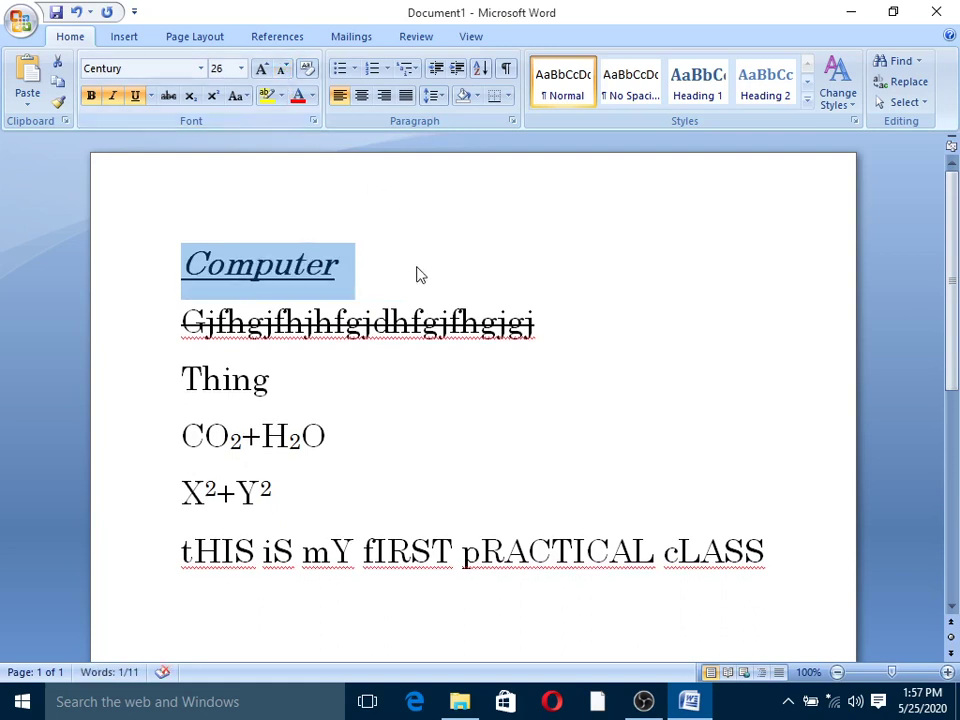
# - Highlight the "Computer" heading in teal and the word "fIRST" in the practical class line in turquoise
pyautogui.click(282, 96)
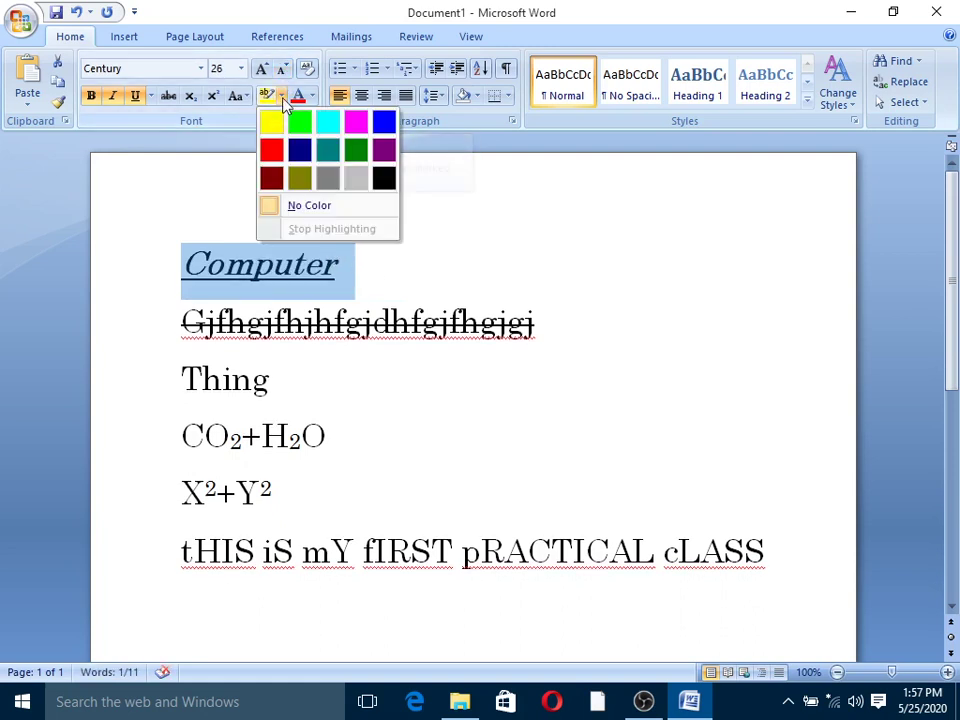
pyautogui.click(334, 156)
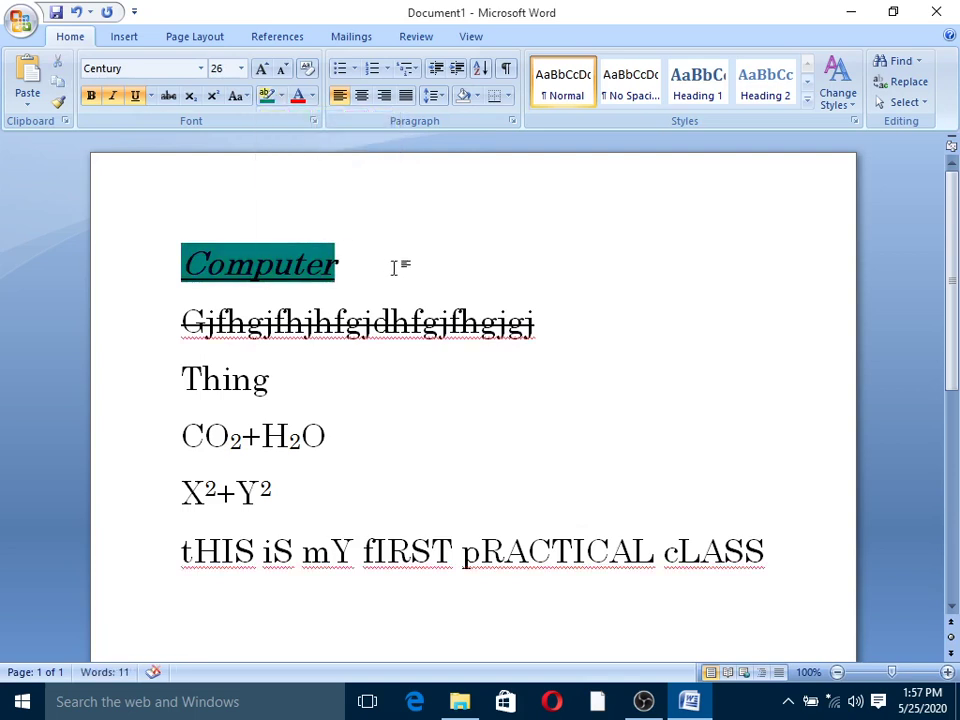
pyautogui.doubleClick(373, 551)
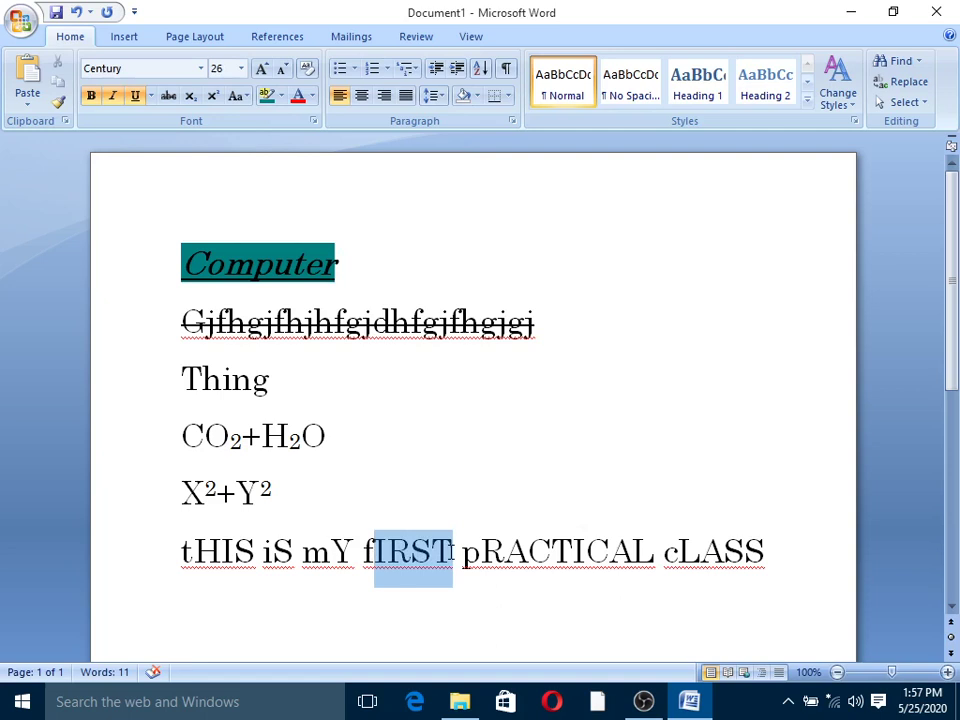
pyautogui.click(452, 465)
pyautogui.moveTo(364, 551); pyautogui.dragTo(452, 556)
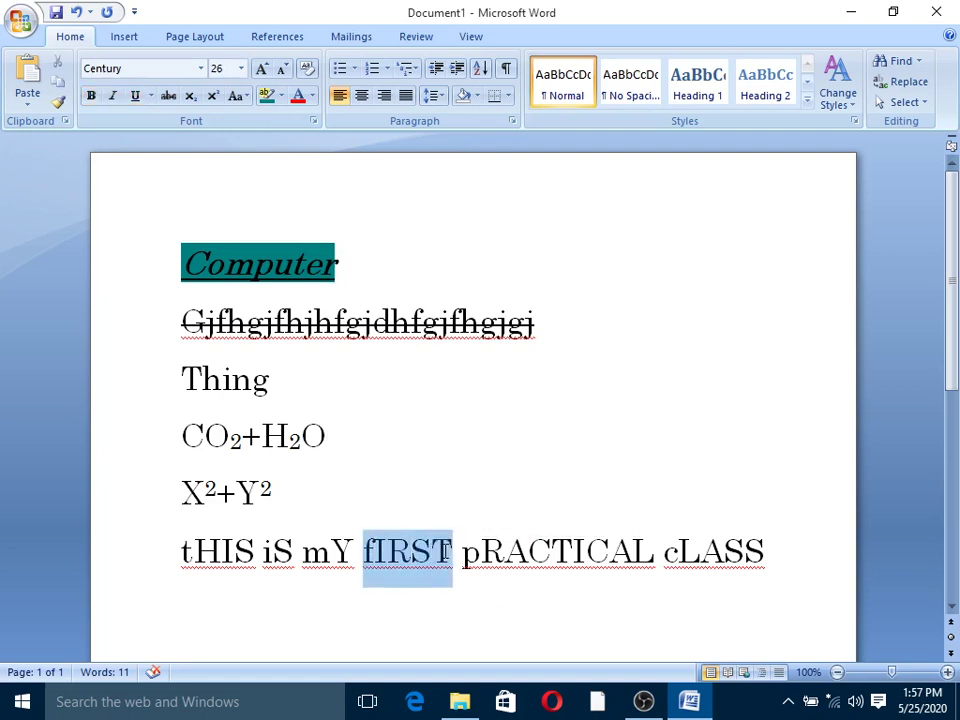
pyautogui.click(281, 96)
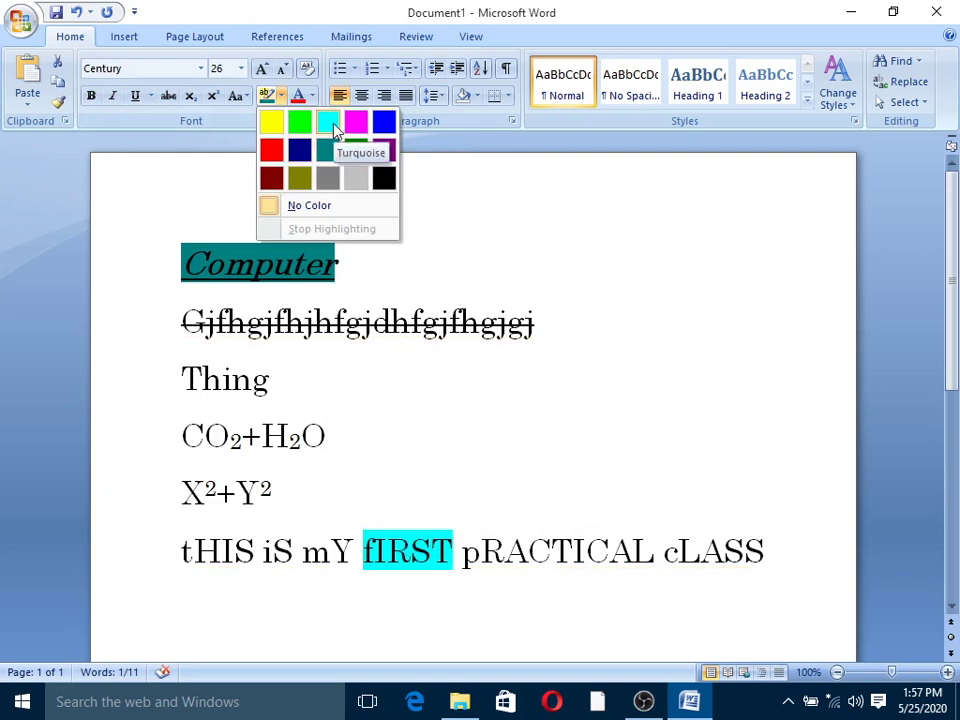
pyautogui.click(328, 121)
pyautogui.click(570, 388)
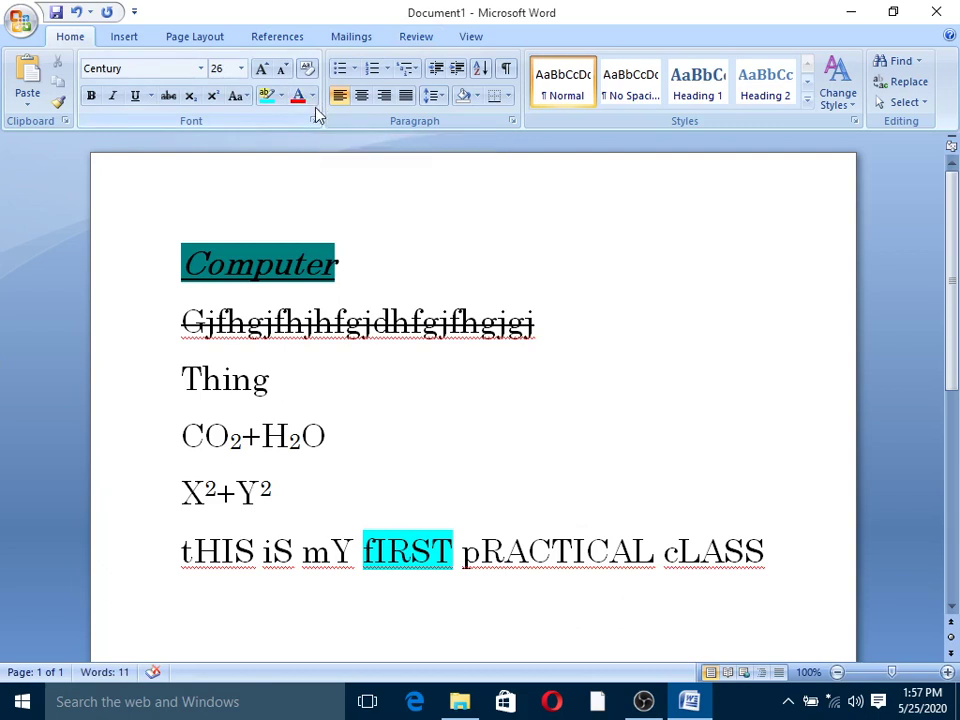
# - Change the font color of the word "Thing" to the dark orange theme color
pyautogui.scroll(-1, 354, 489)
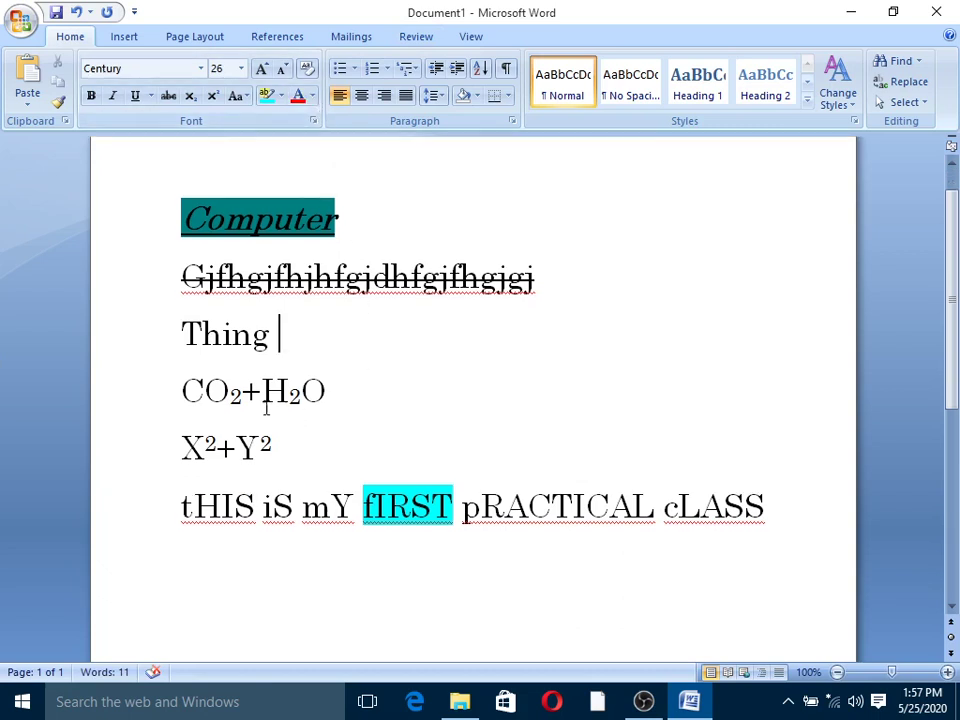
pyautogui.click(180, 340)
pyautogui.hotkey('shift', 'Right')
pyautogui.hotkey('shift', 'Right')
pyautogui.hotkey('shift', 'Right')
pyautogui.hotkey('shift', 'Right')
pyautogui.hotkey('shift', 'Right')
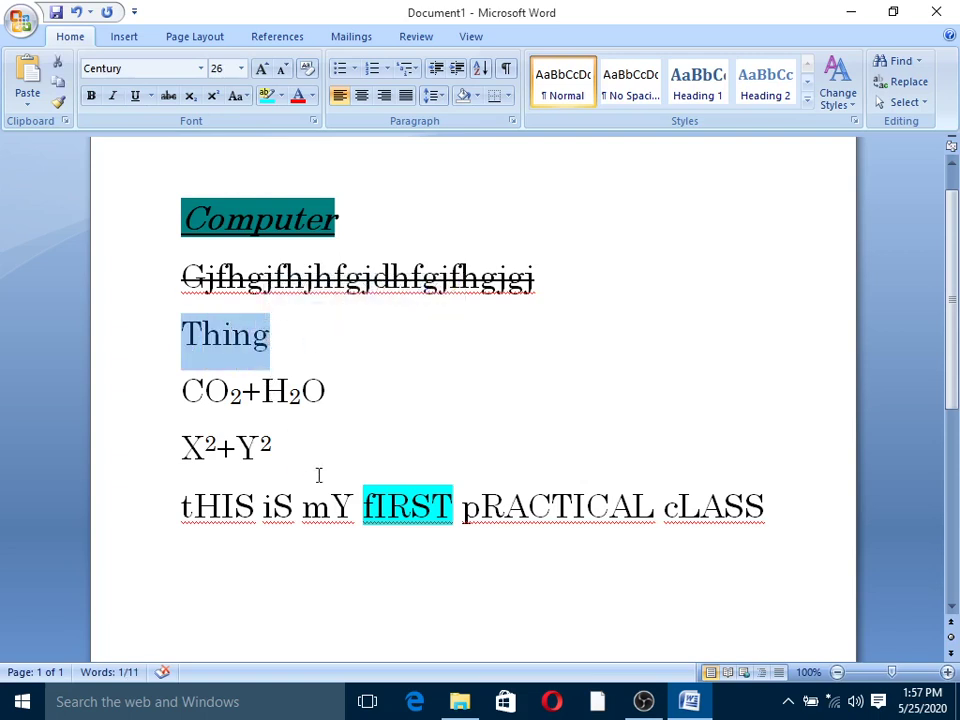
pyautogui.click(311, 96)
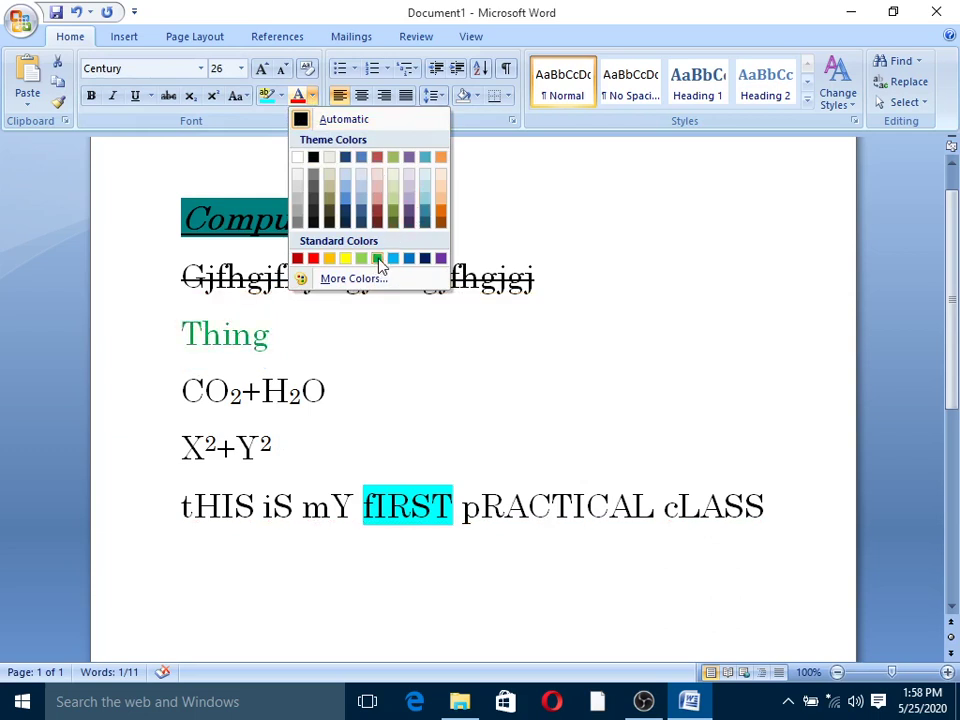
pyautogui.click(441, 216)
pyautogui.click(431, 379)
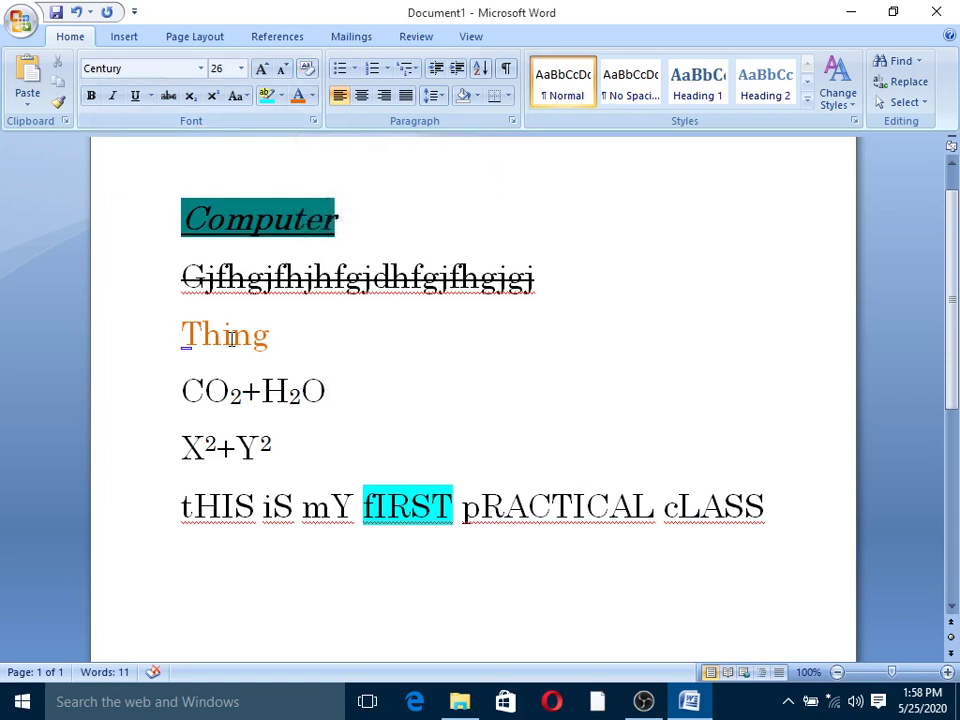
# - Clear all formatting from the word "Thing" and place the cursor in the practical class line
pyautogui.moveTo(271, 340); pyautogui.dragTo(186, 342)
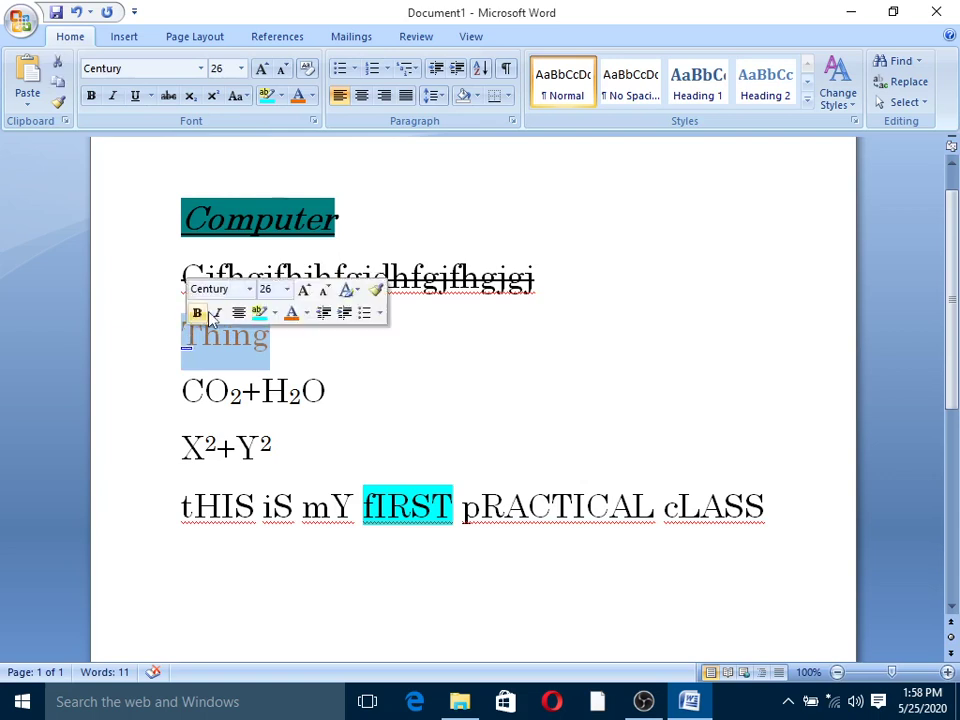
pyautogui.click(307, 70)
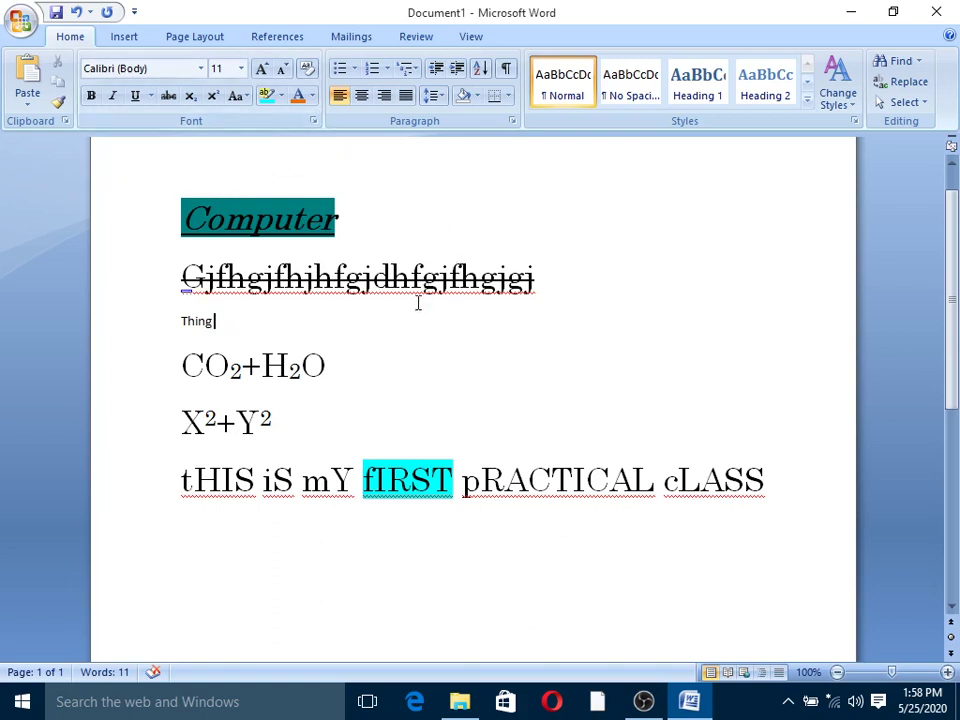
pyautogui.scroll(-5, 270, 459)
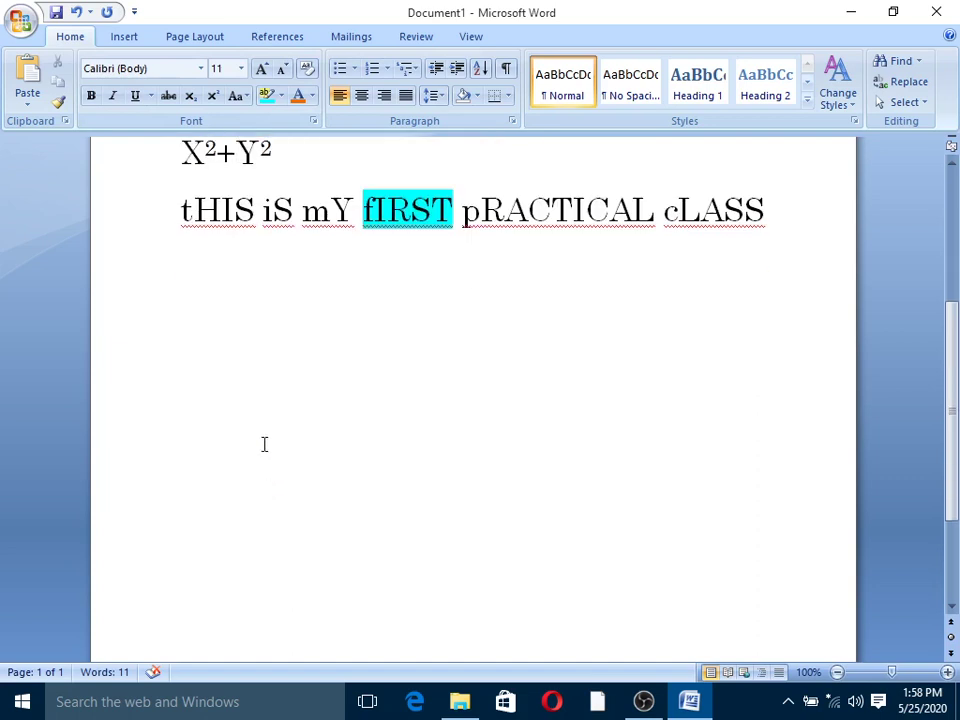
pyautogui.click(196, 337)
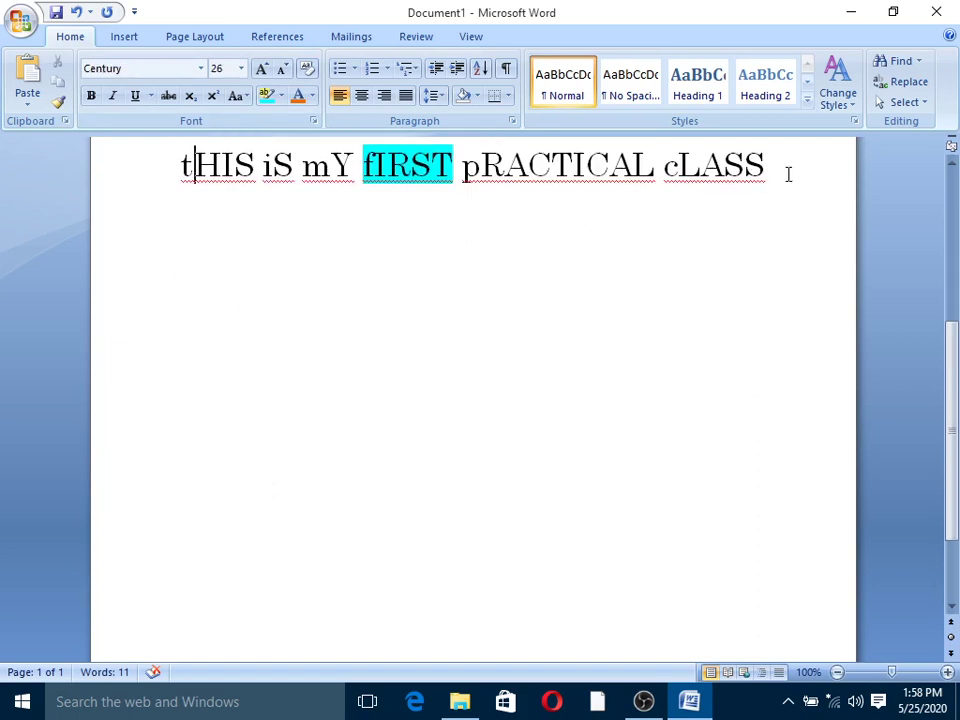
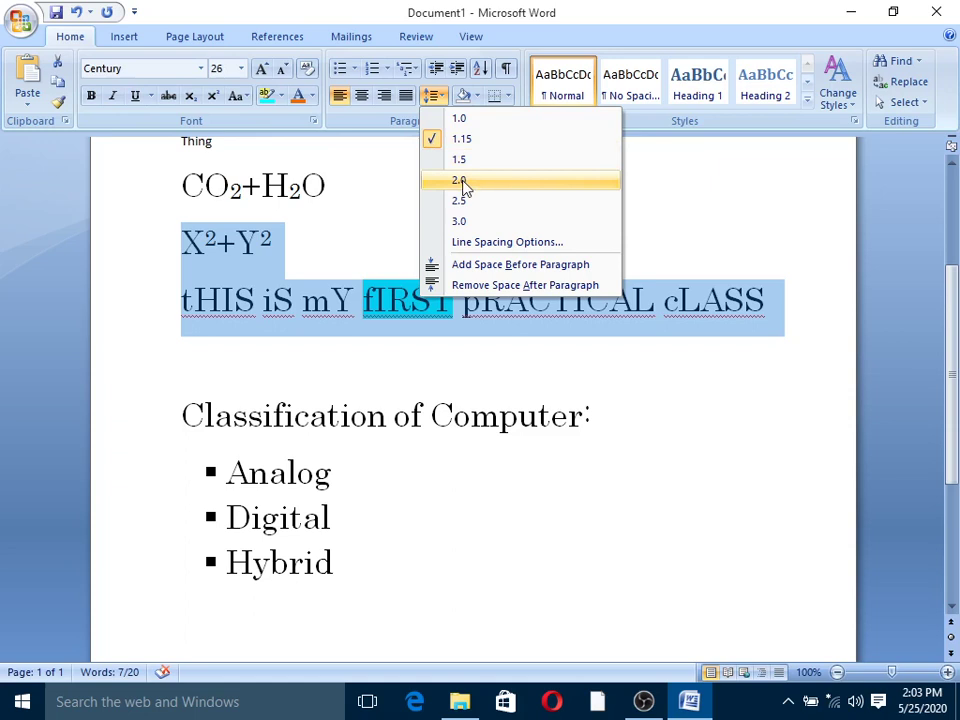
# - Set the line spacing of the selected X and Y expression and practical class line to 2.0
pyautogui.click(461, 181)
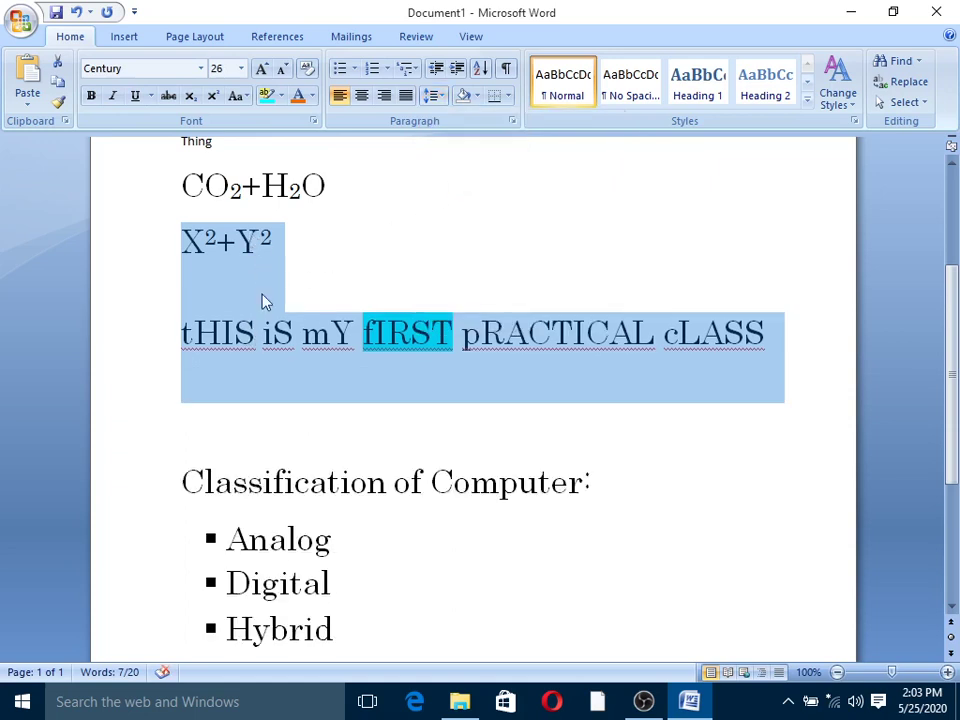
pyautogui.click(438, 96)
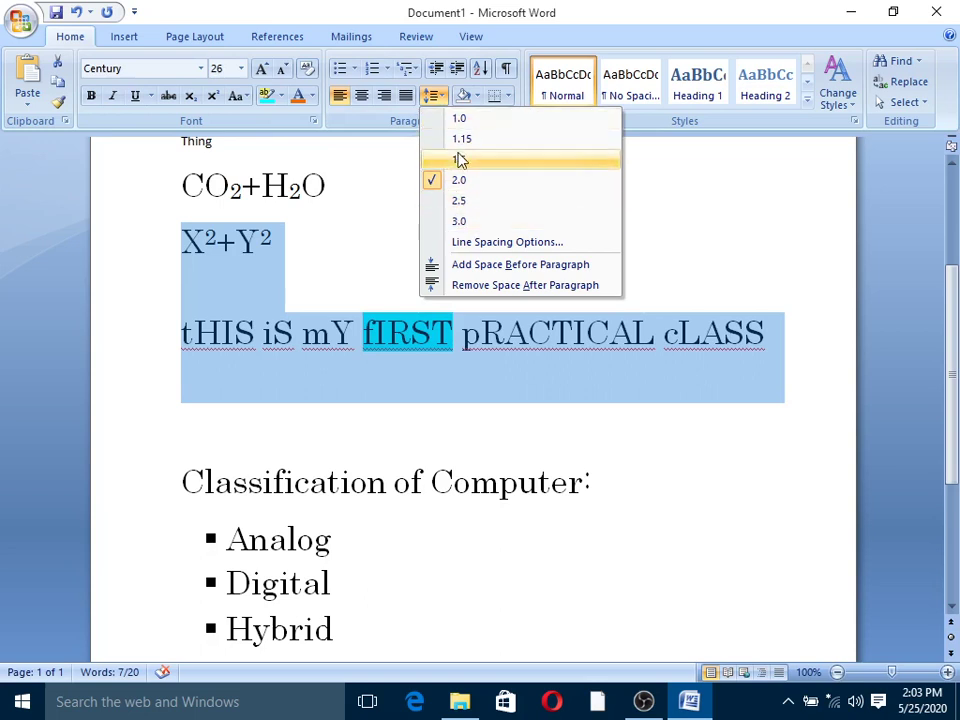
pyautogui.click(706, 262)
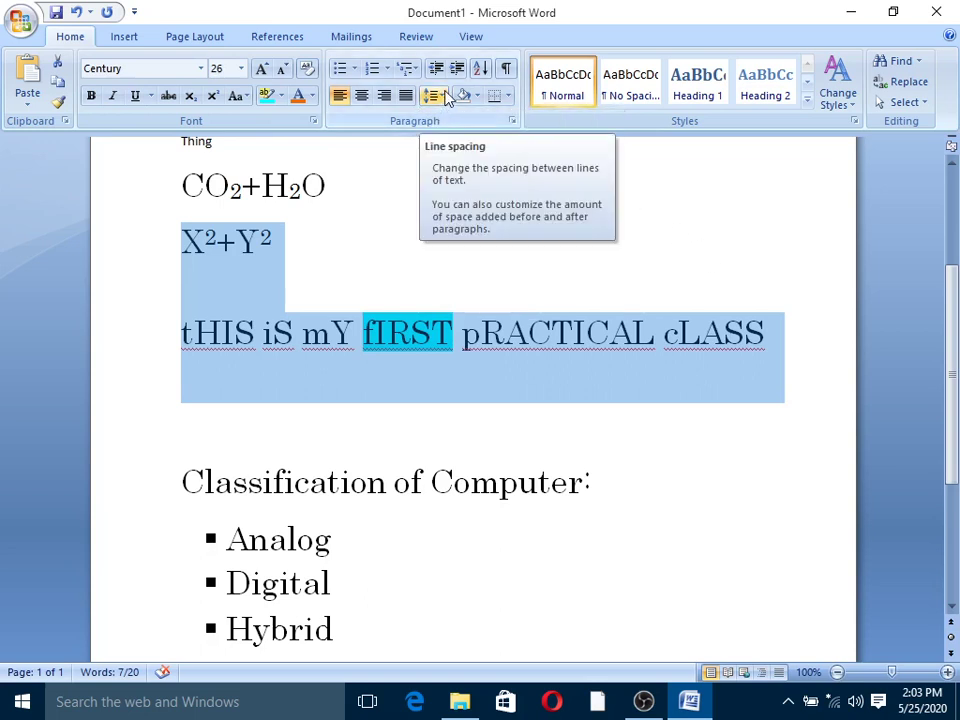
# - Increase the indent of the practical class line by one level and decrease it back
pyautogui.click(186, 338)
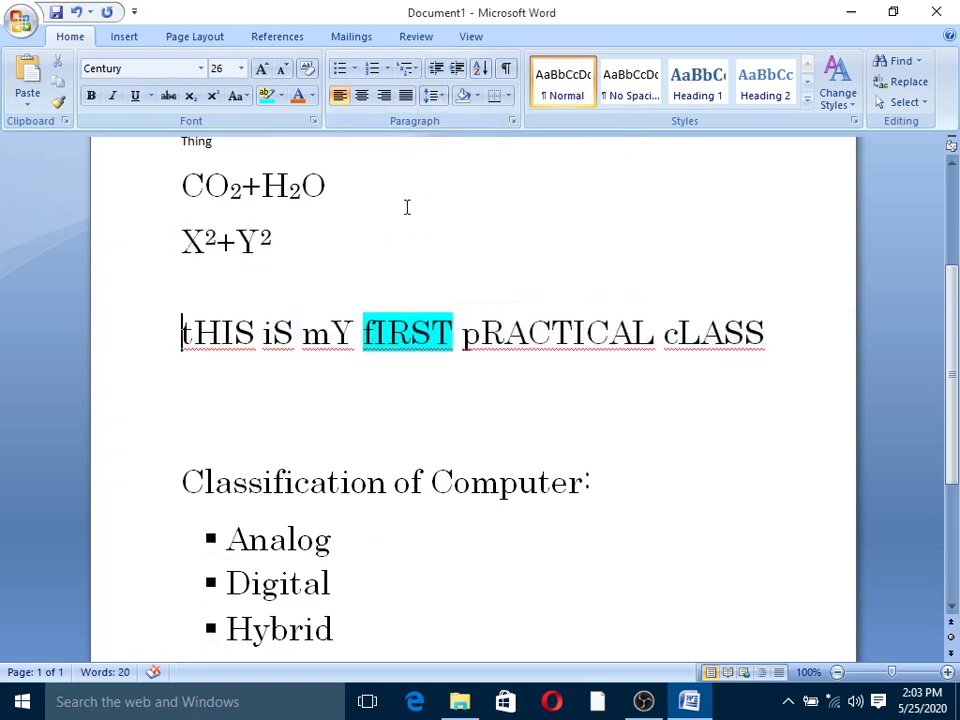
pyautogui.click(458, 70)
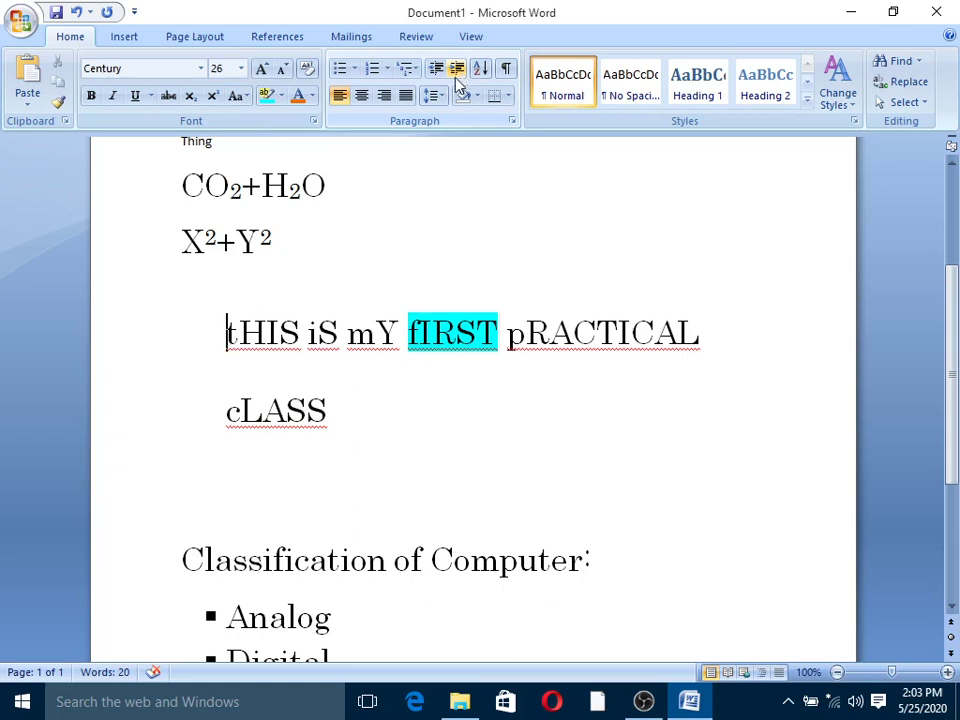
pyautogui.click(435, 70)
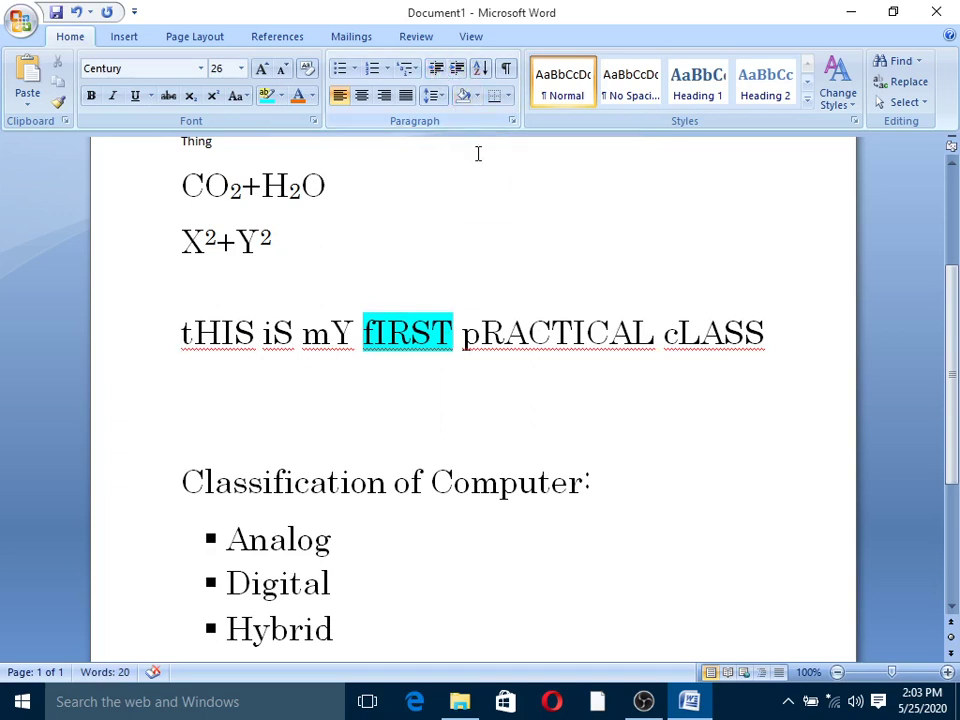
# - Sort all paragraphs of the document as text in descending order and review the new line order
pyautogui.click(481, 70)
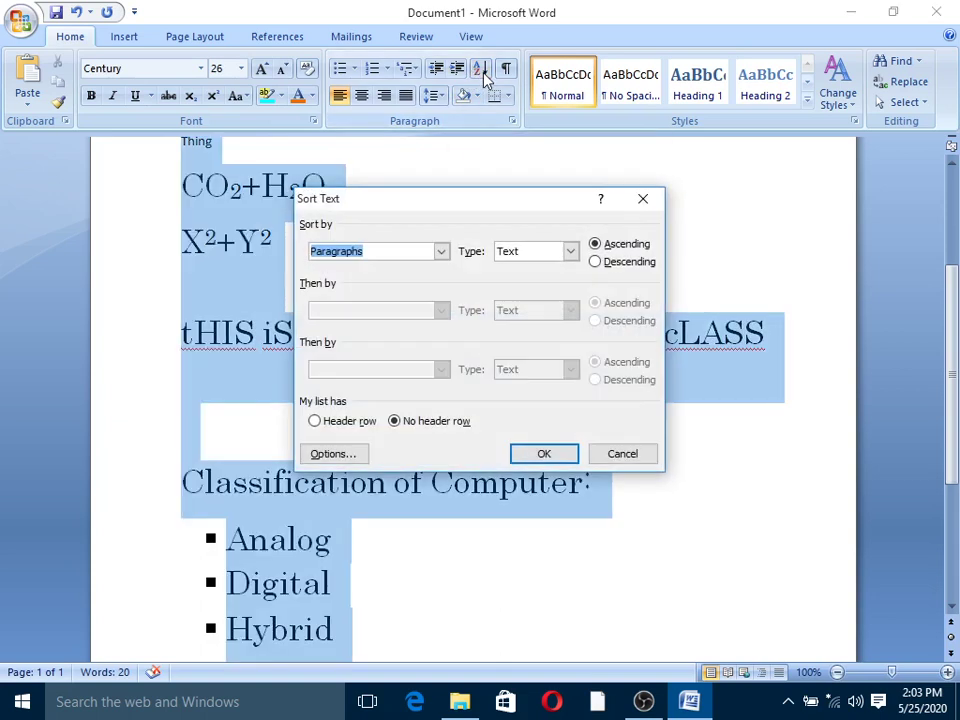
pyautogui.moveTo(456, 204); pyautogui.dragTo(542, 132)
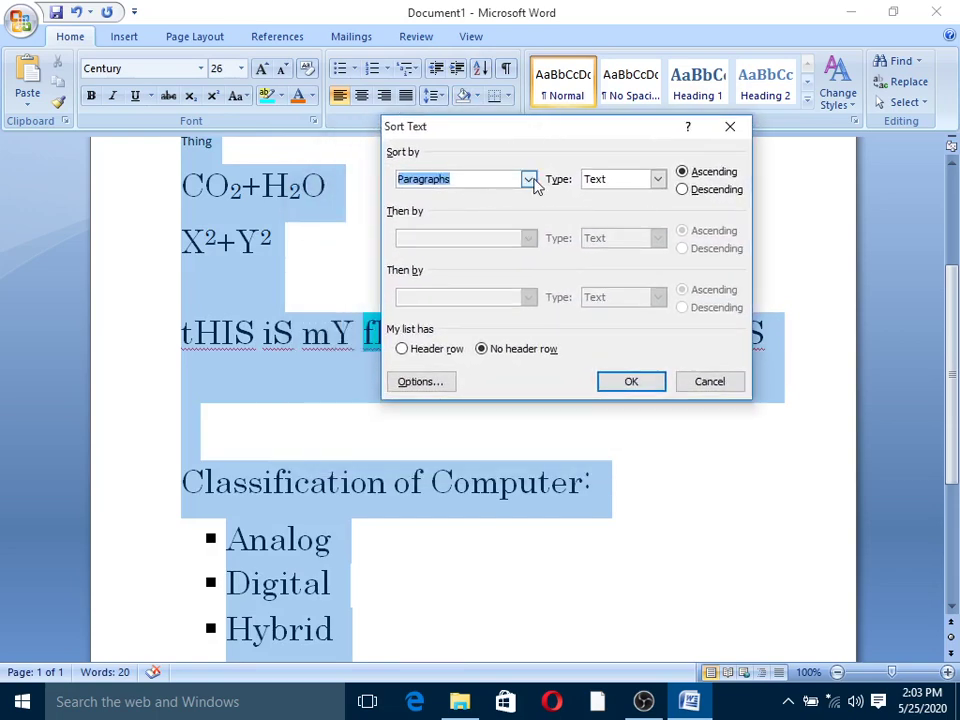
pyautogui.click(682, 190)
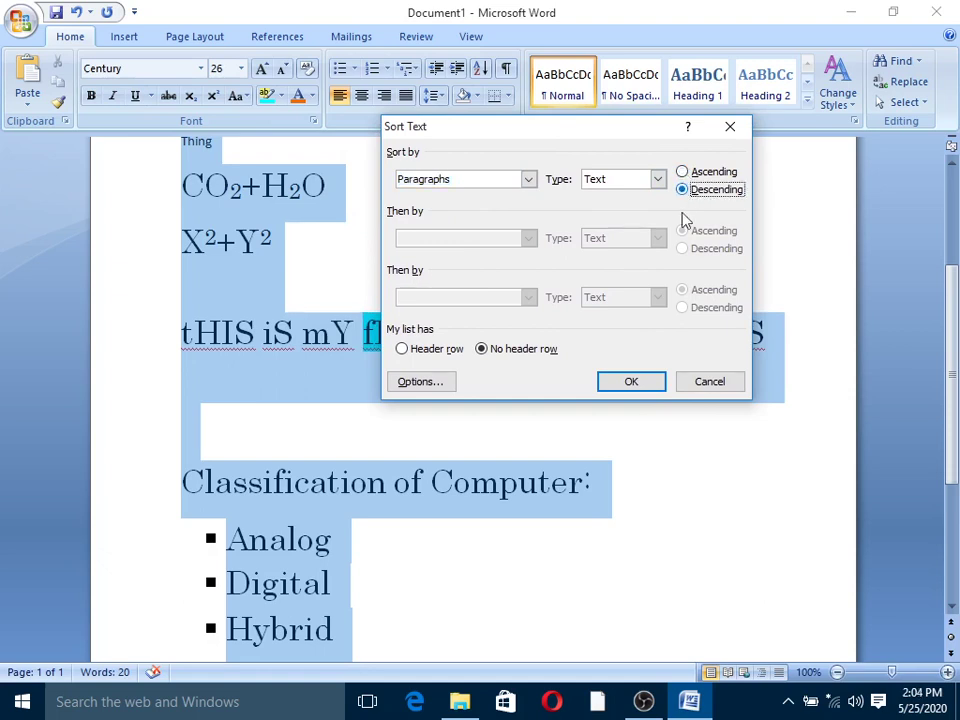
pyautogui.click(633, 383)
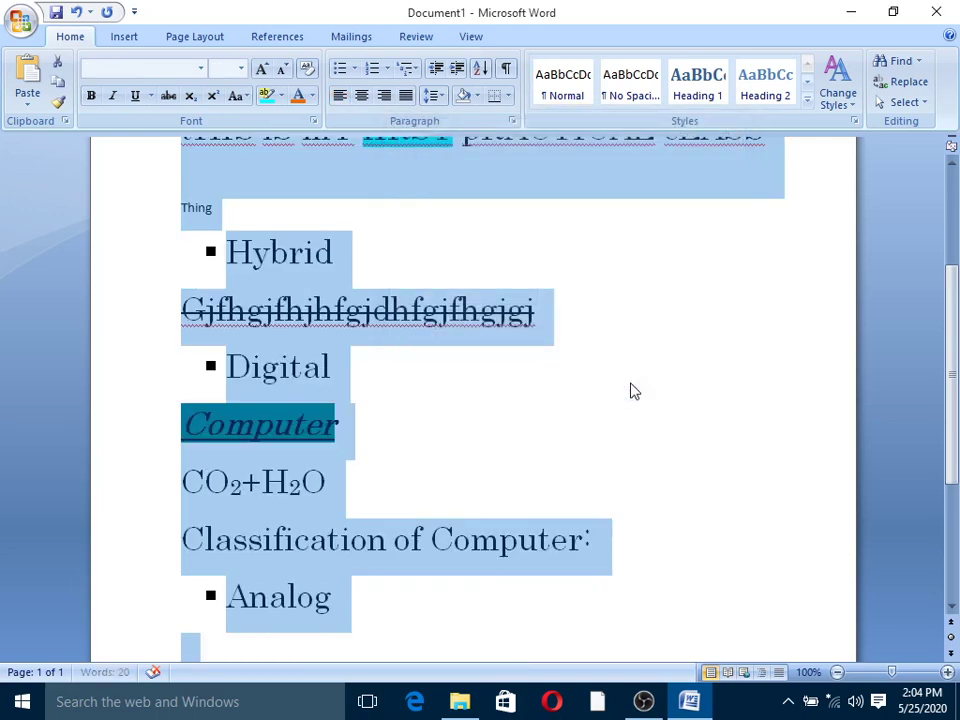
pyautogui.scroll(4, 625, 395)
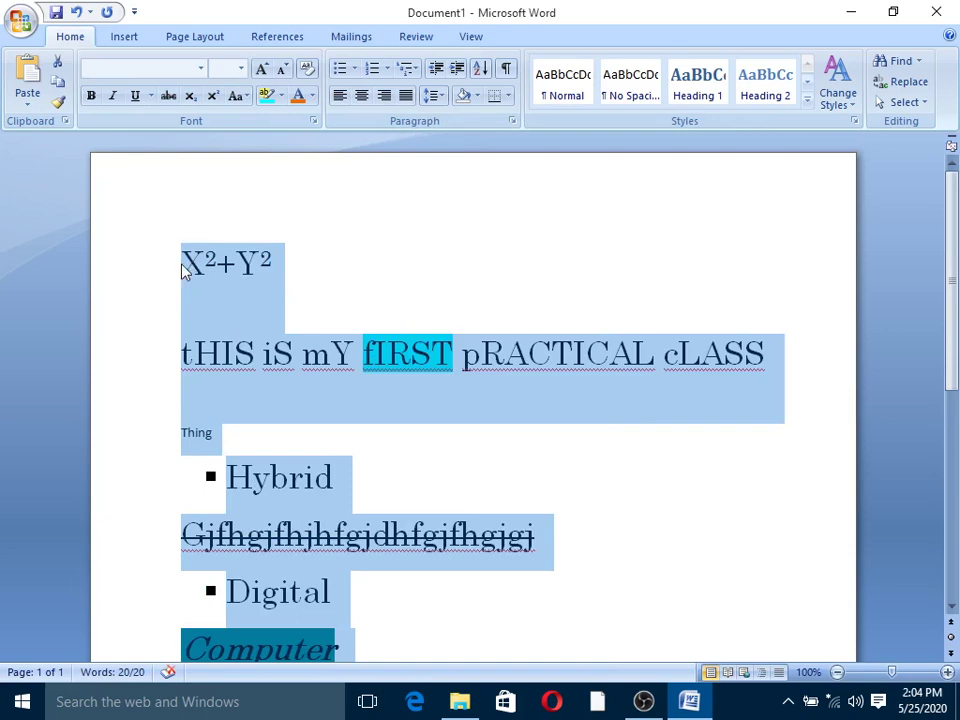
pyautogui.scroll(-5, 210, 343)
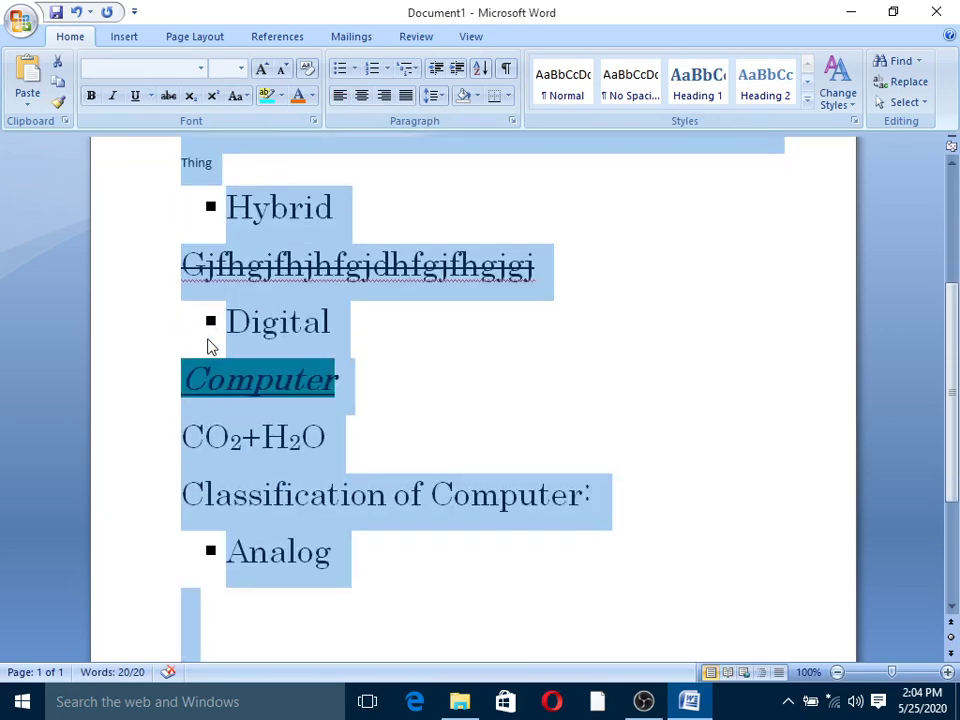
pyautogui.scroll(4, 208, 346)
pyautogui.scroll(1, 210, 338)
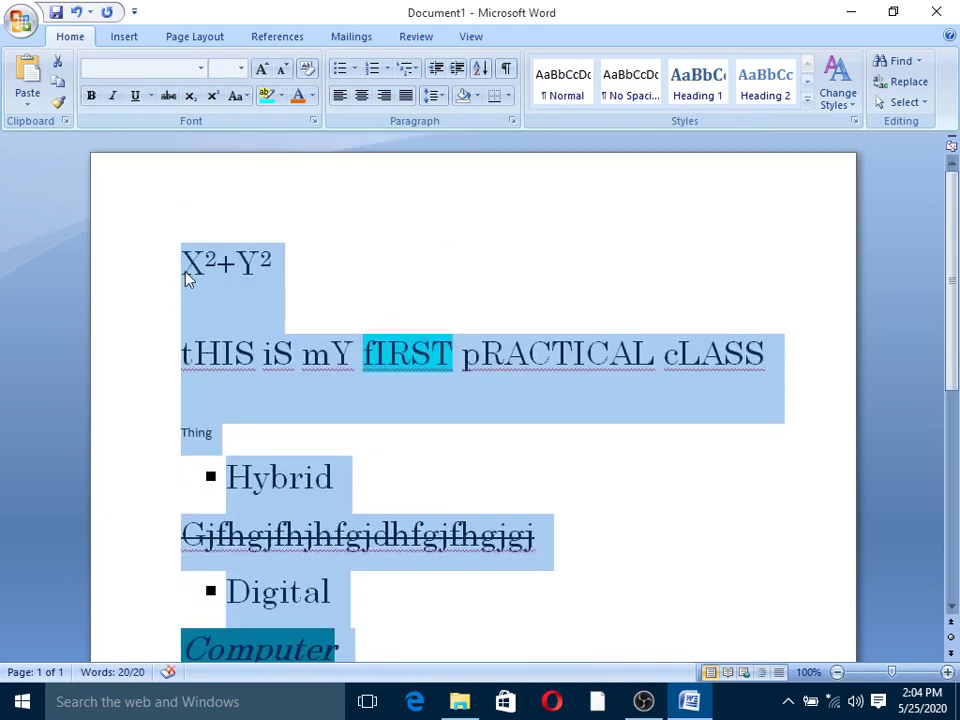
pyautogui.click(188, 277)
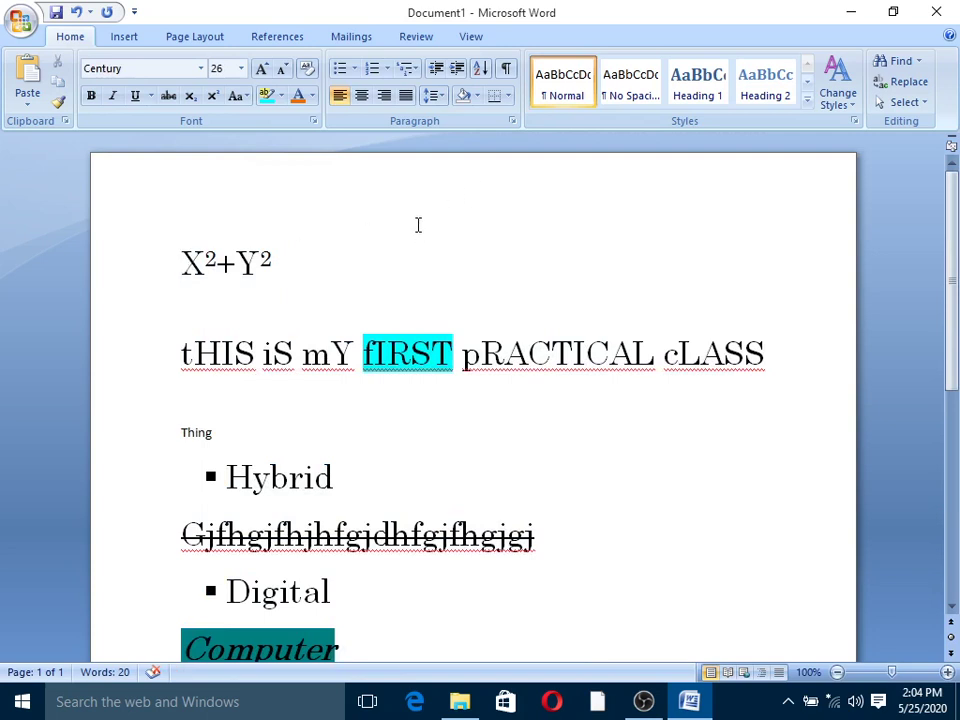
pyautogui.click(481, 70)
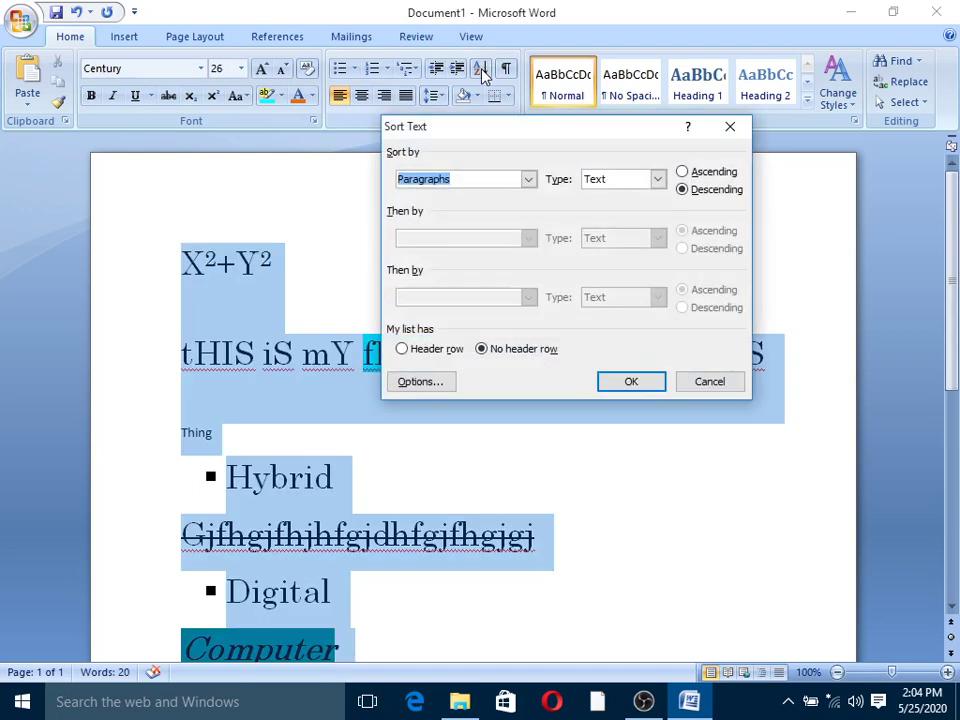
pyautogui.click(710, 384)
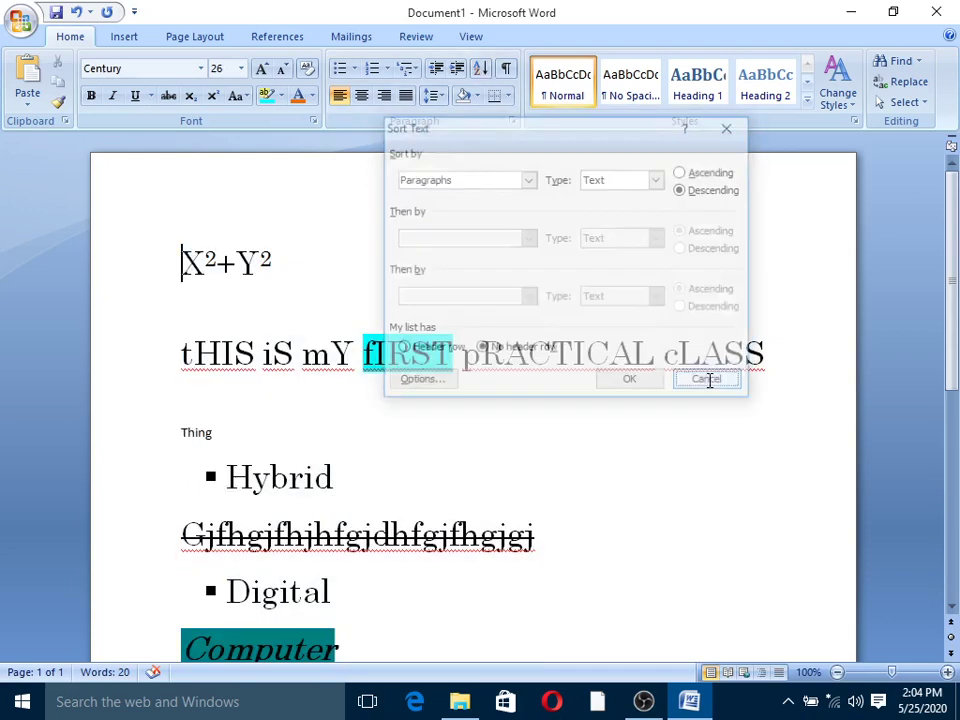
pyautogui.click(478, 97)
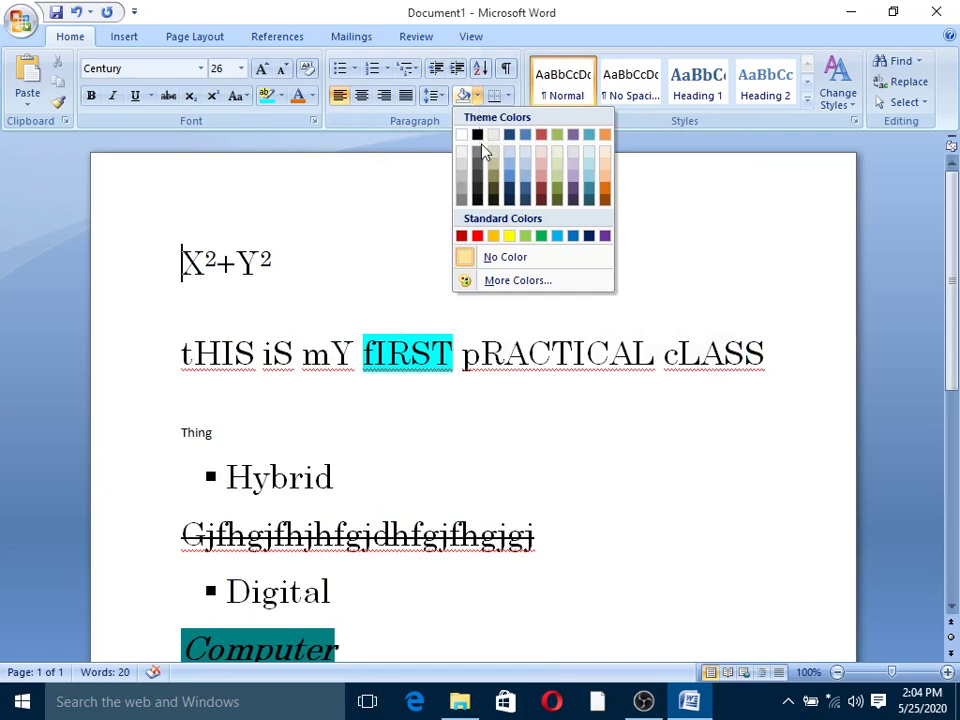
pyautogui.click(590, 260)
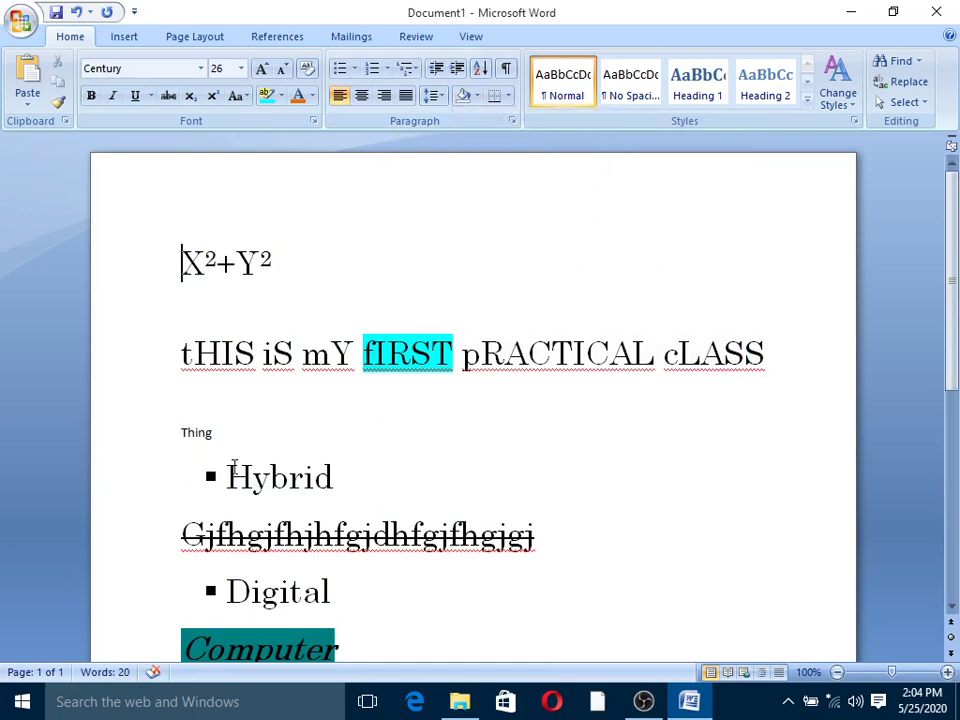
# - Shade the "Classification of Computer:" heading paragraph with a medium blue theme color
pyautogui.scroll(-5, 232, 410)
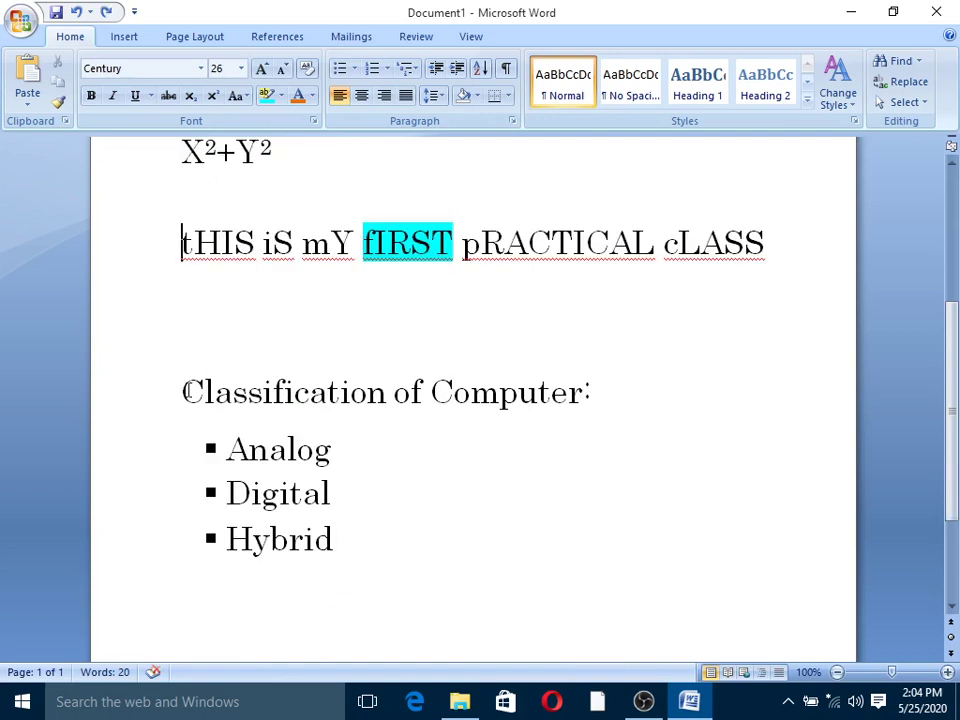
pyautogui.click(185, 390)
pyautogui.hotkey('shift', 'Down')
pyautogui.click(478, 97)
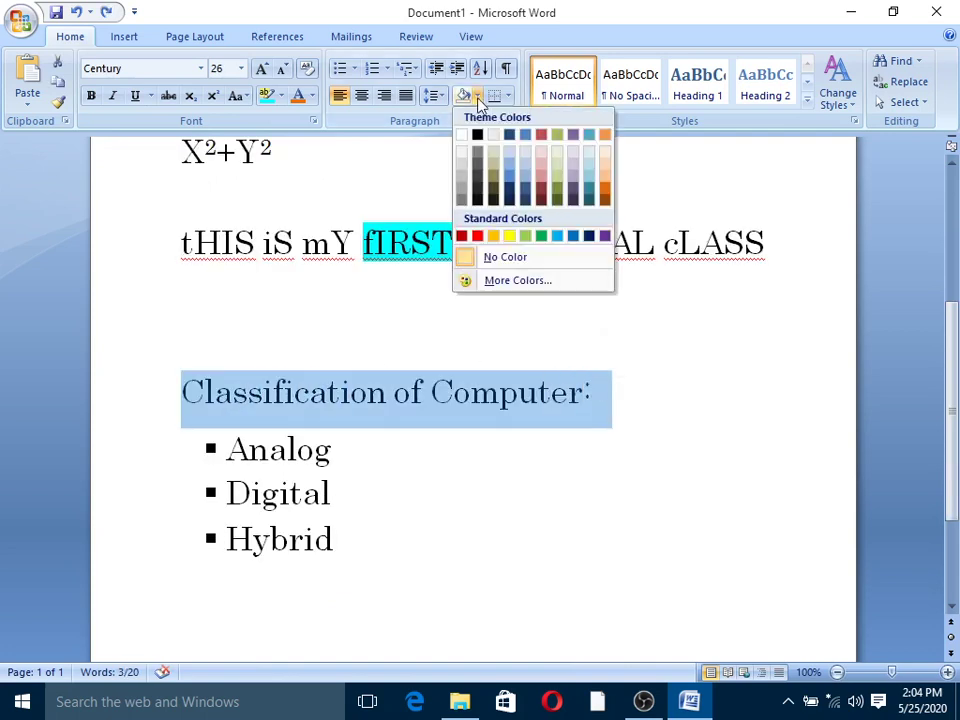
pyautogui.click(525, 175)
pyautogui.scroll(-1, 507, 475)
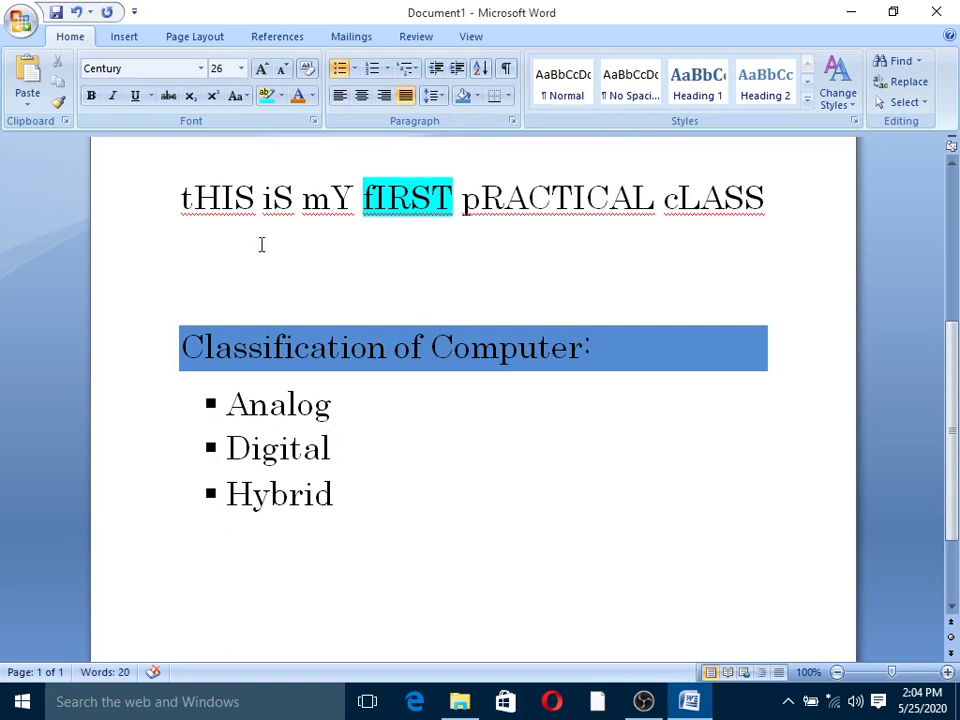
pyautogui.scroll(4, 590, 330)
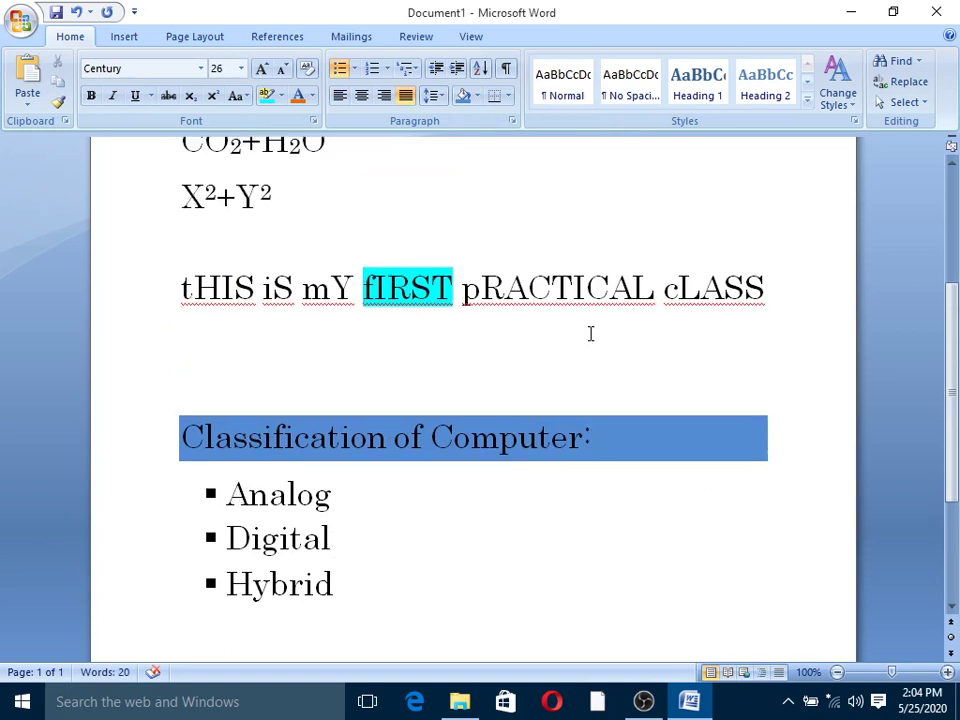
pyautogui.scroll(-1, 590, 332)
pyautogui.scroll(-4, 590, 333)
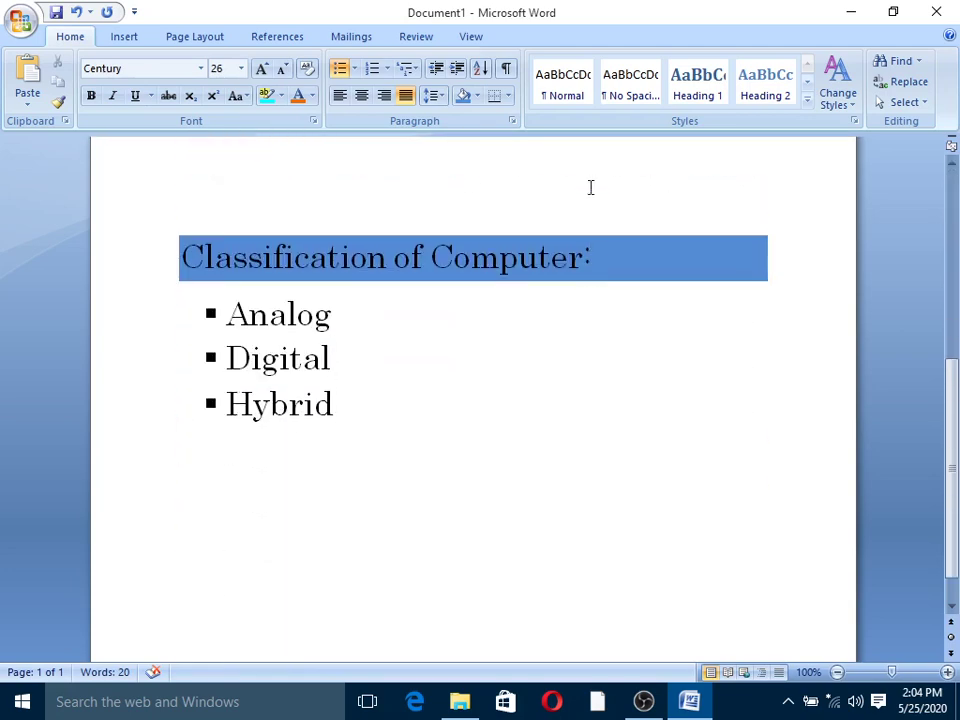
pyautogui.click(508, 99)
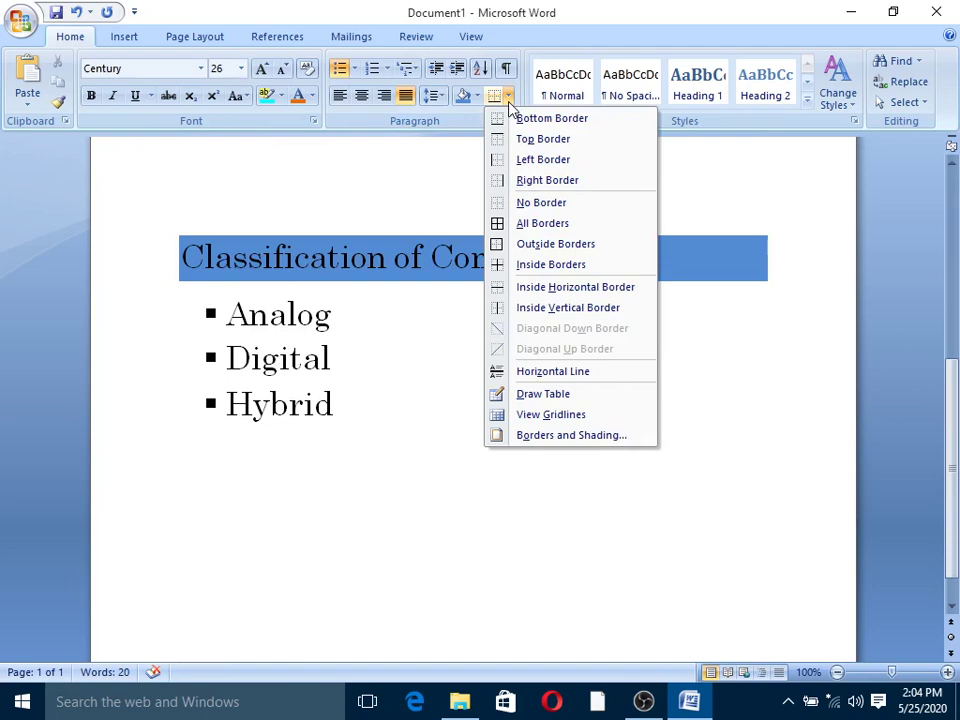
pyautogui.click(700, 482)
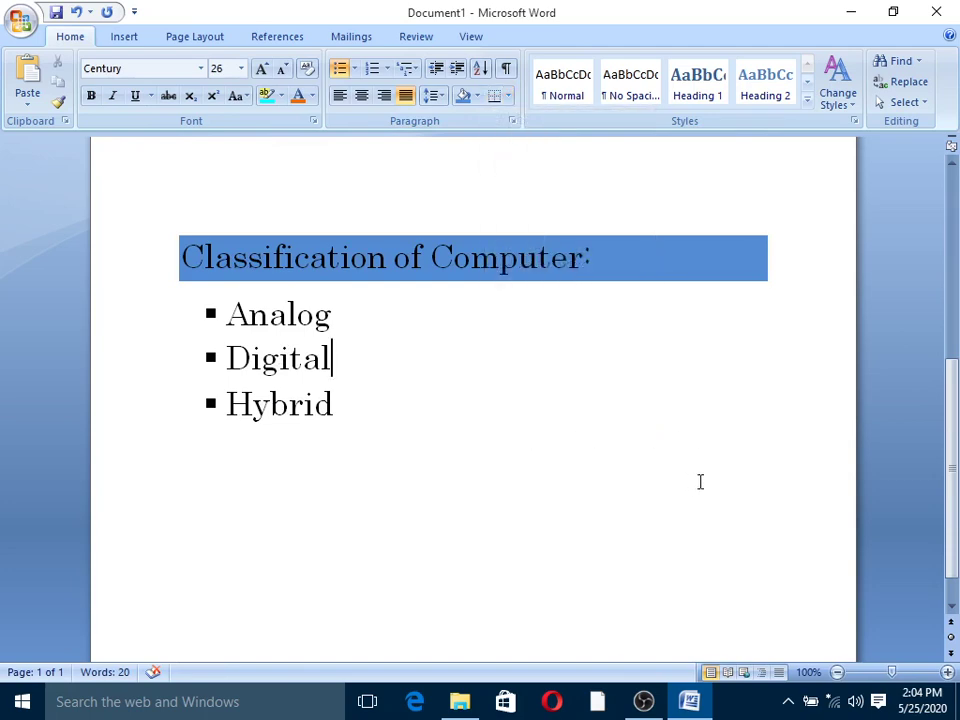
# - Add bottom, top, left and right borders to the bulleted list of Analog, Digital and Hybrid
pyautogui.scroll(2, 690, 483)
pyautogui.scroll(-3, 660, 484)
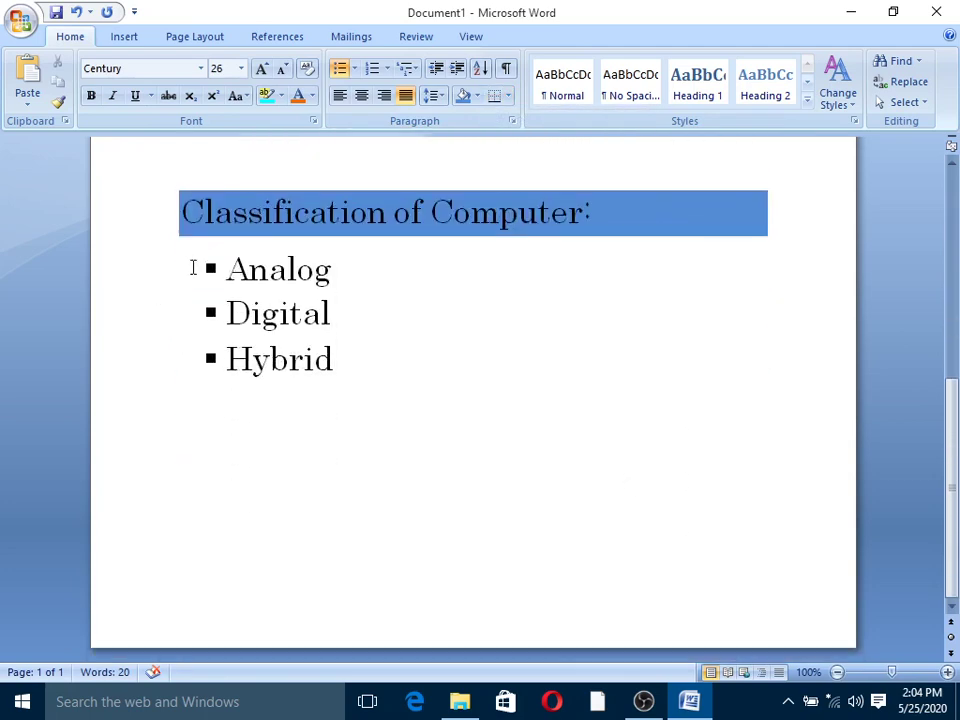
pyautogui.moveTo(193, 268); pyautogui.dragTo(336, 369)
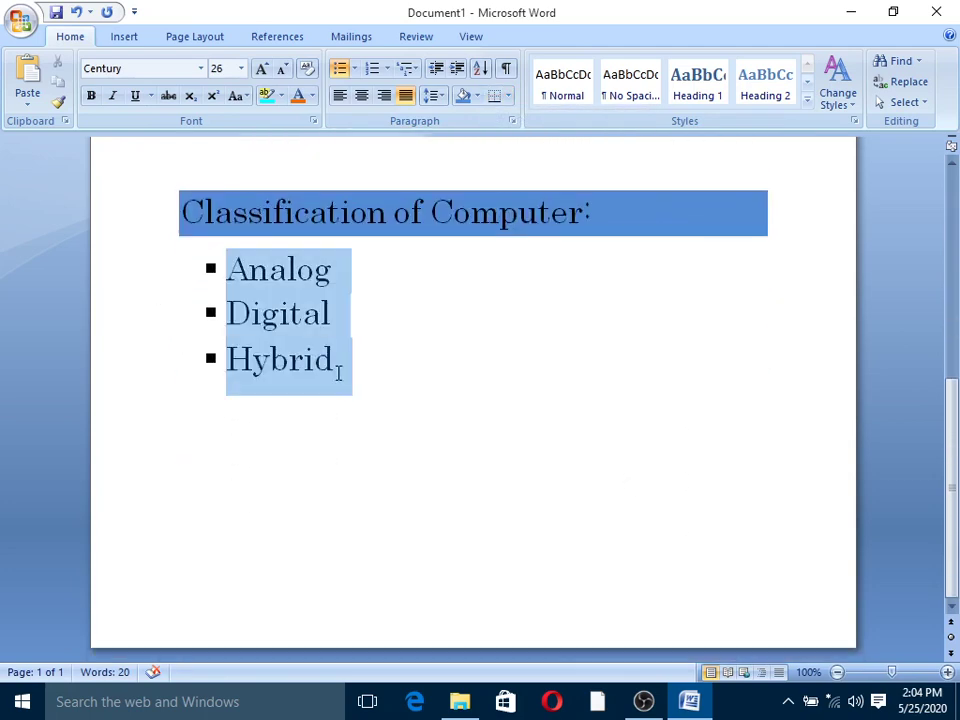
pyautogui.click(508, 97)
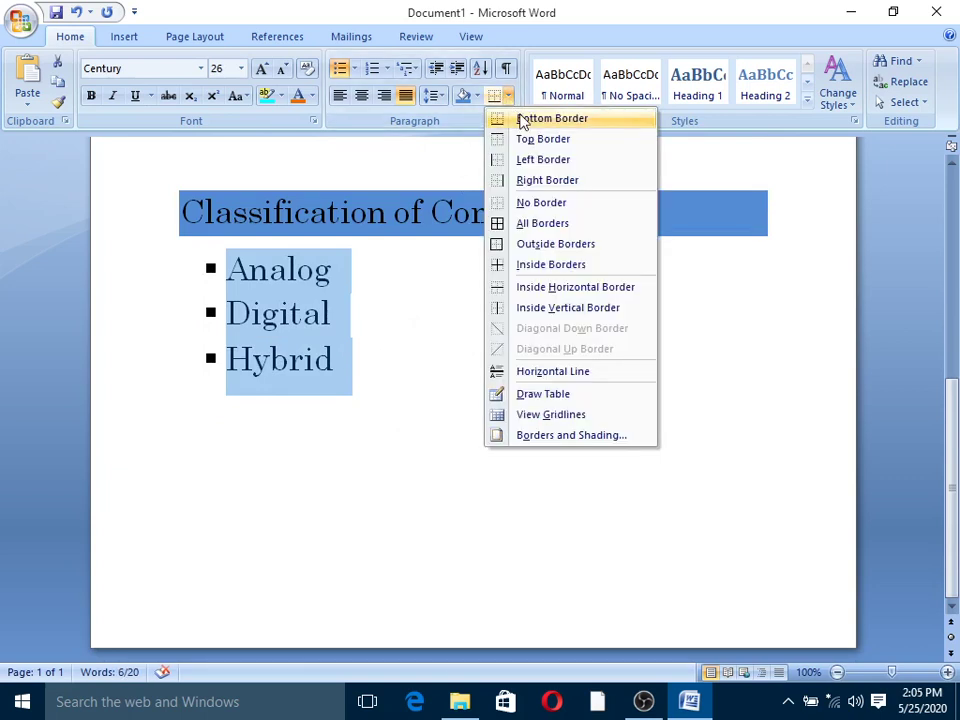
pyautogui.click(521, 120)
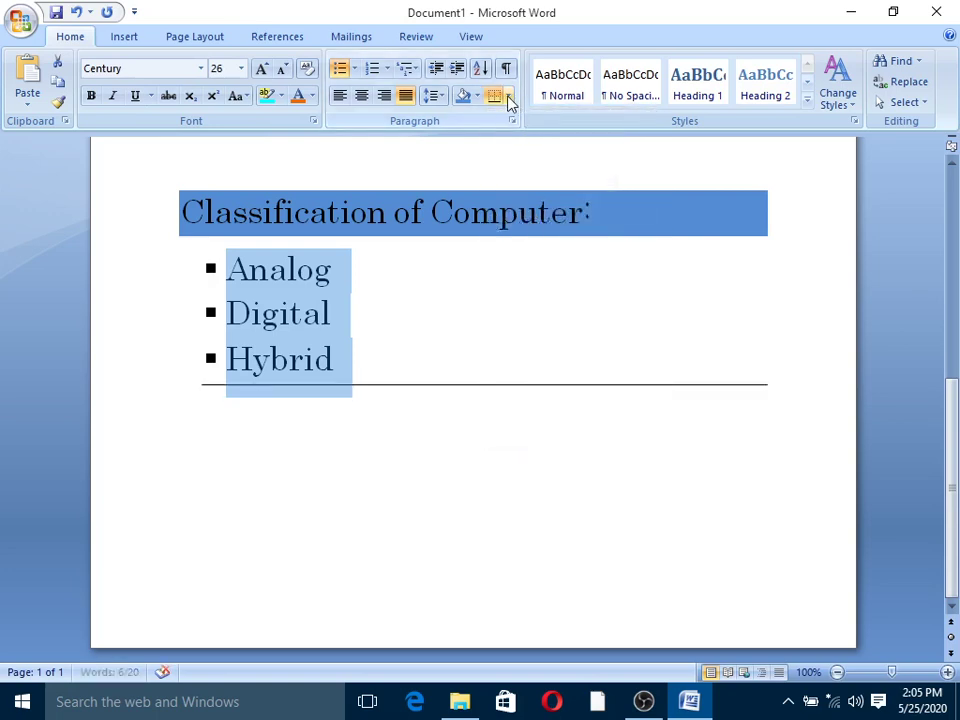
pyautogui.click(507, 98)
pyautogui.click(521, 139)
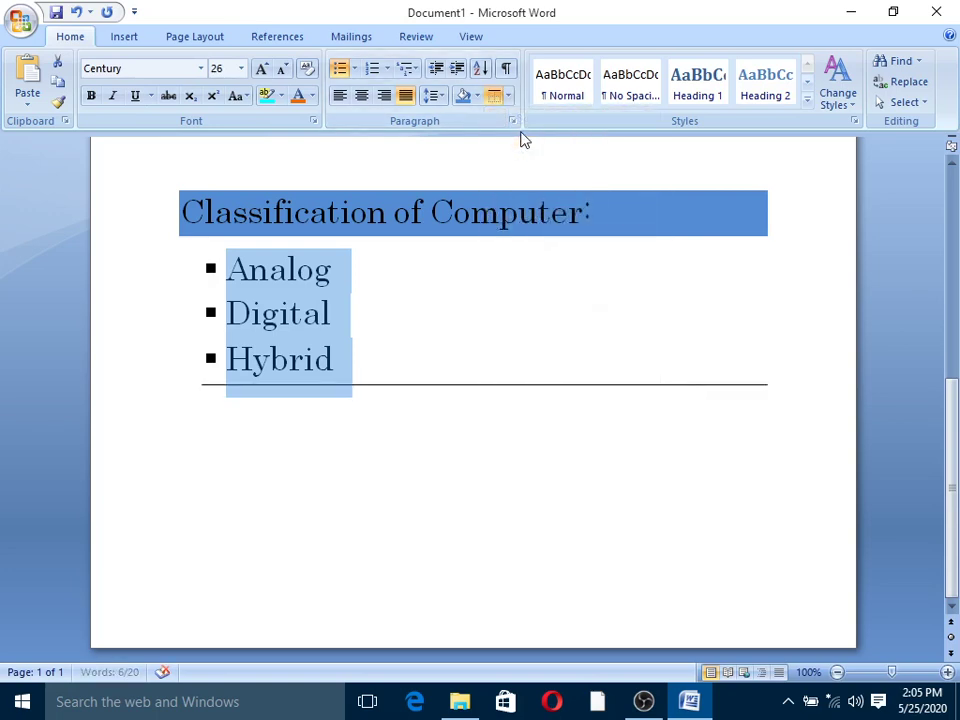
pyautogui.click(508, 97)
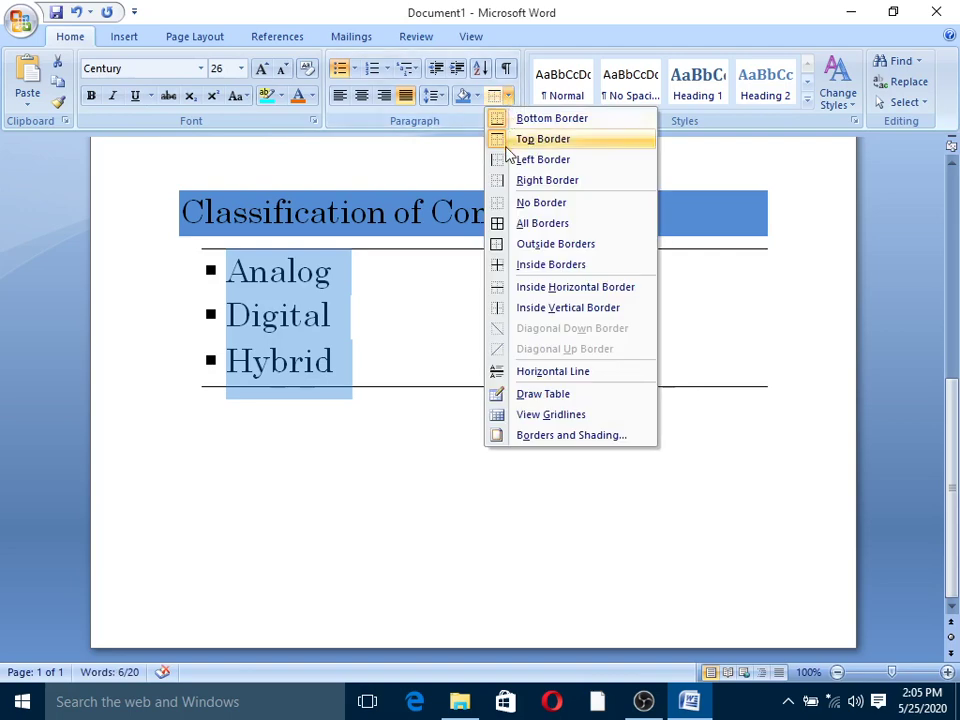
pyautogui.click(516, 162)
pyautogui.click(508, 97)
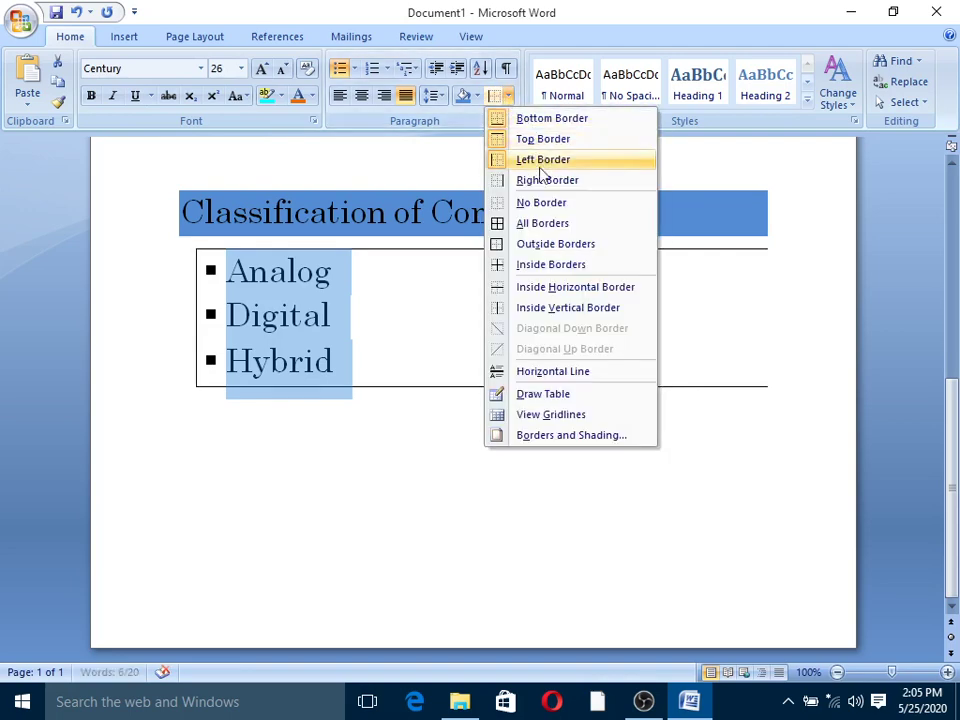
pyautogui.click(541, 178)
# - Apply All Borders to the selected bulleted list so every item is boxed, and deselect it
pyautogui.click(509, 98)
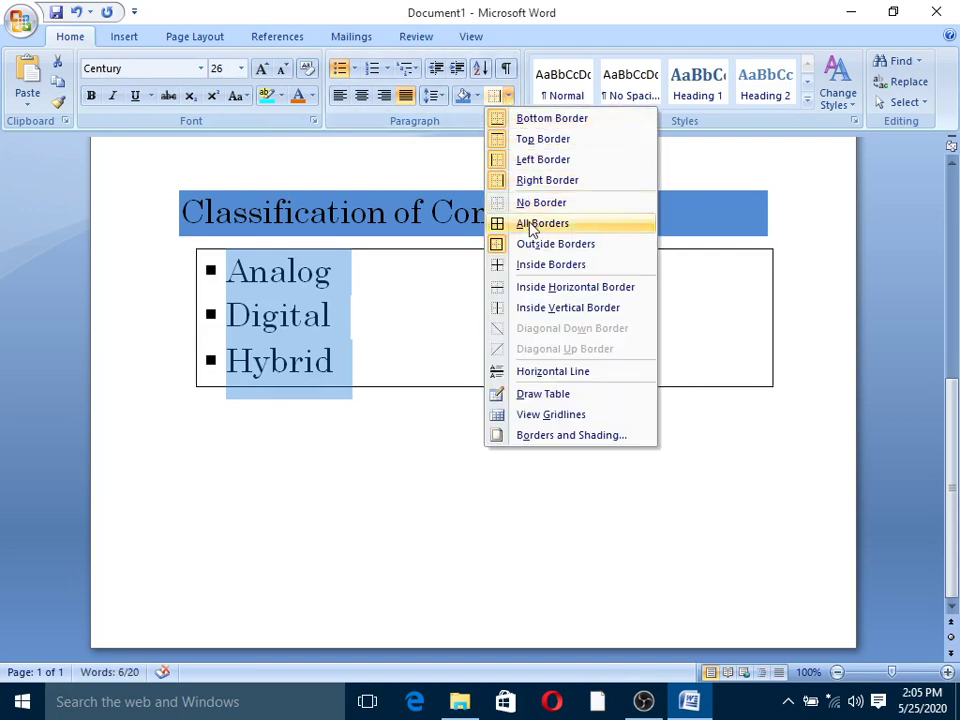
pyautogui.click(540, 223)
pyautogui.click(401, 465)
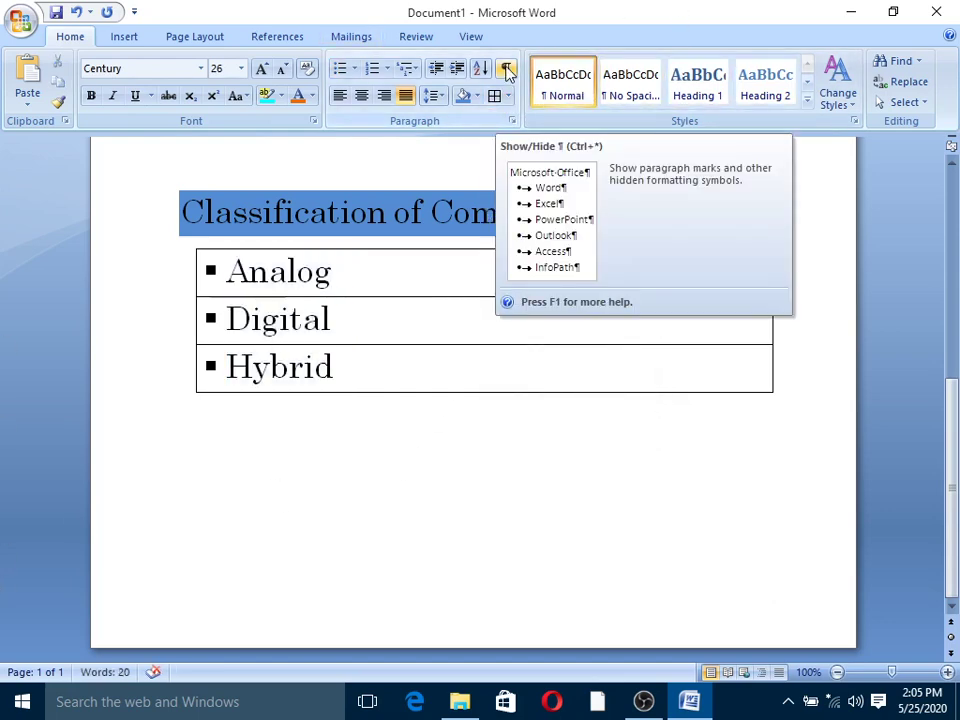
# - Show paragraph marks and other hidden formatting symbols throughout the document
pyautogui.scroll(5, 390, 285)
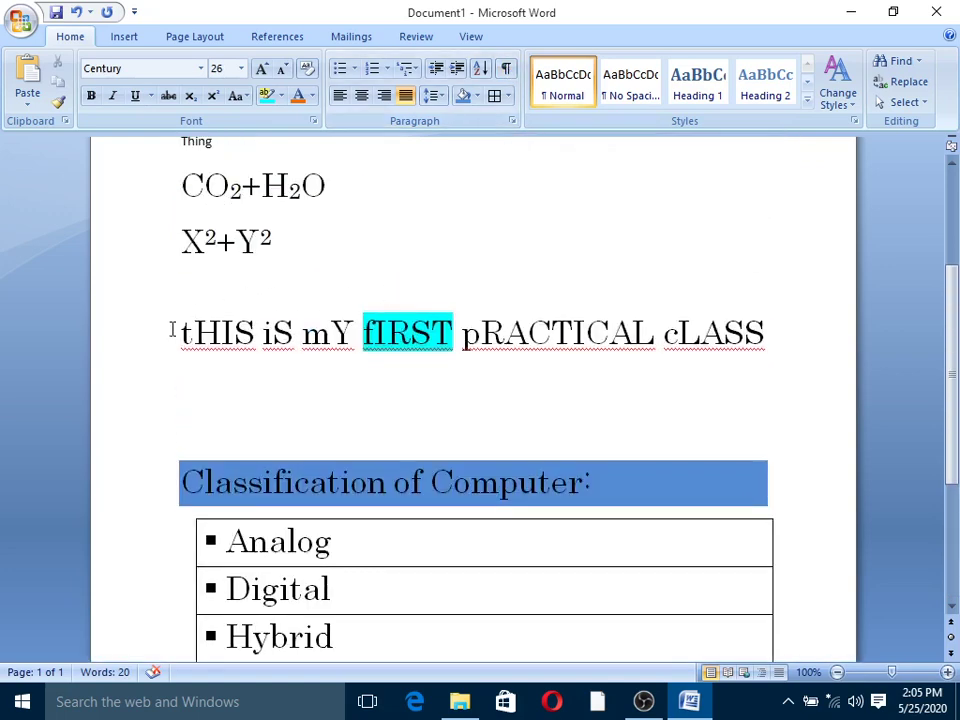
pyautogui.click(505, 68)
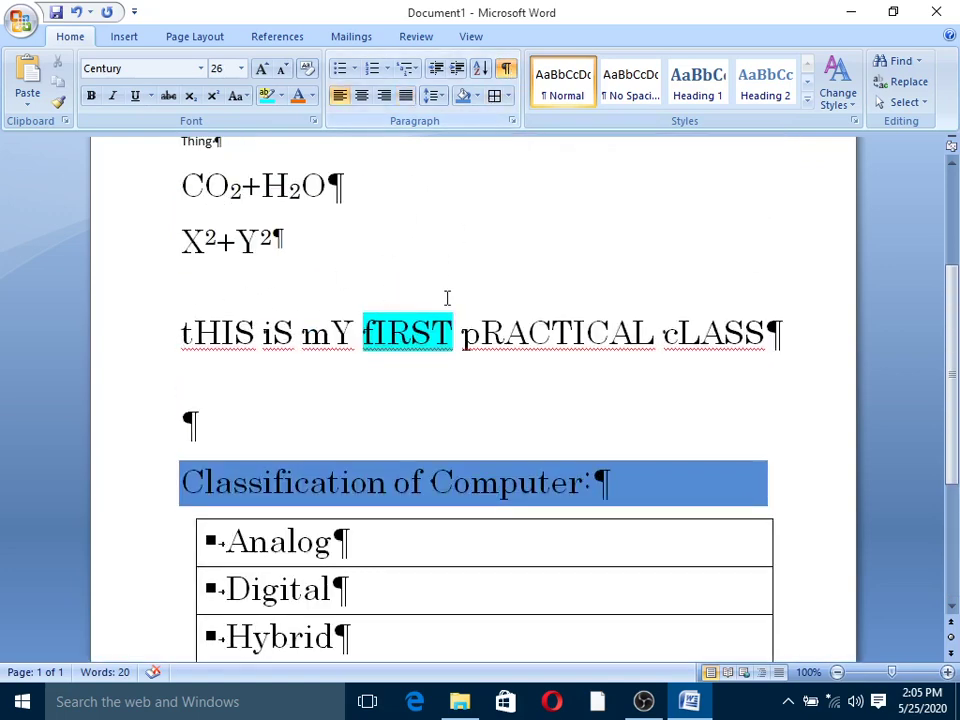
pyautogui.scroll(3, 446, 330)
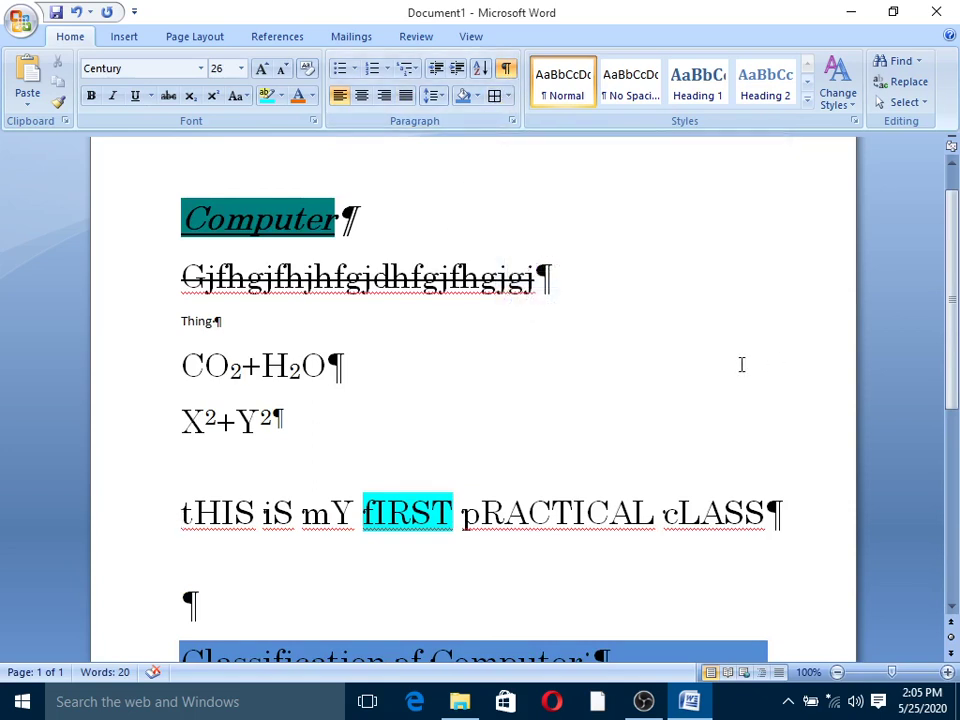
pyautogui.scroll(1, 737, 362)
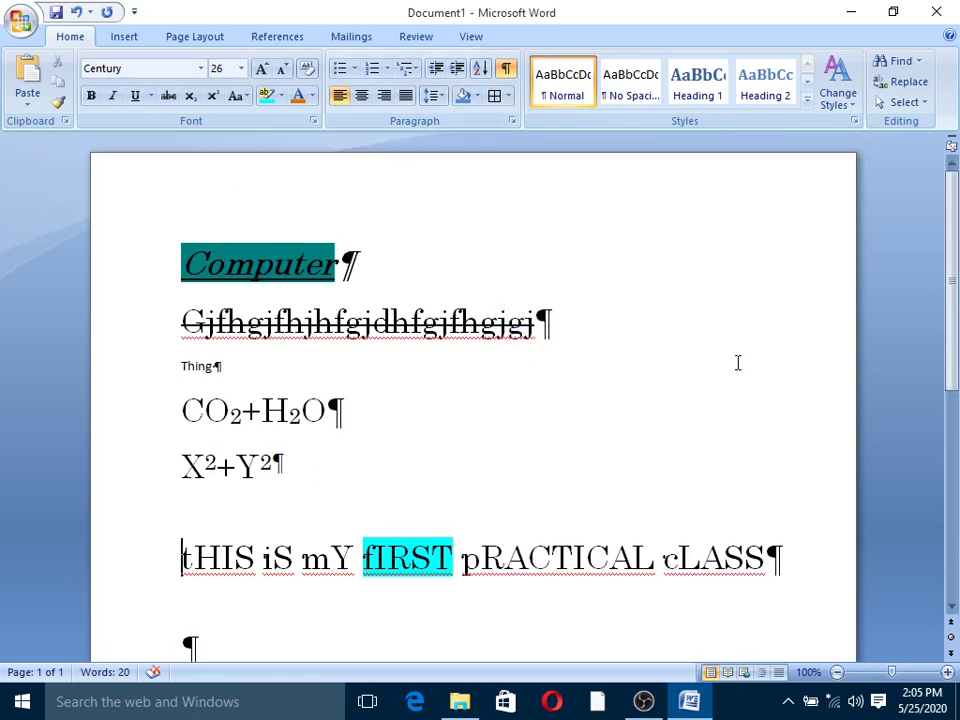
# - Look over the whole document from the first line to the bordered list with the formatting marks shown
pyautogui.scroll(-5, 737, 362)
pyautogui.scroll(5, 737, 362)
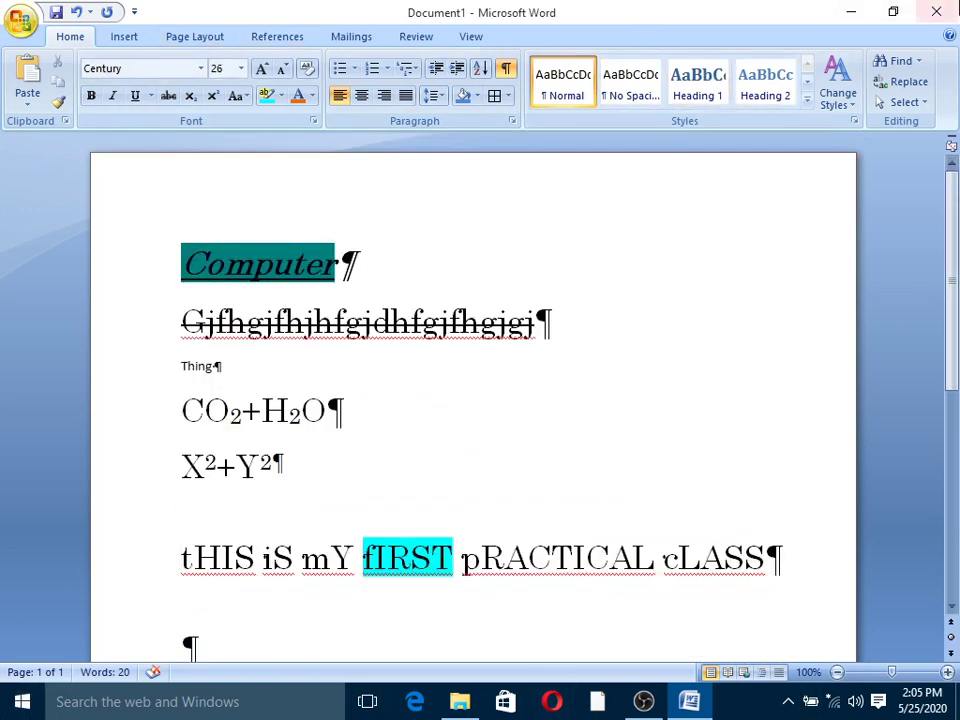
pyautogui.scroll(-5, 958, 268)
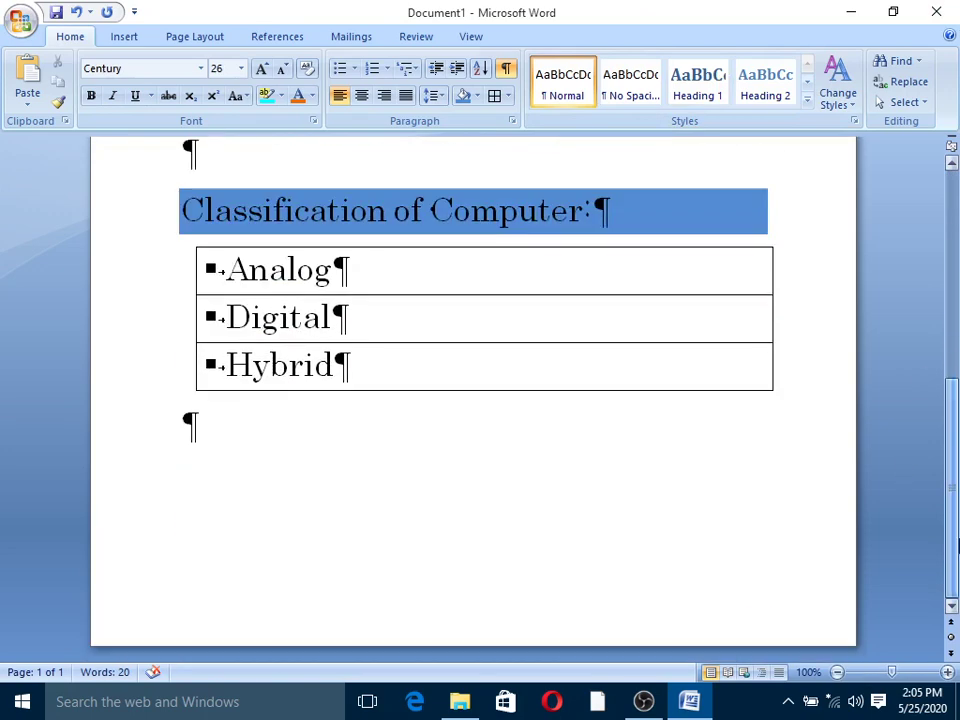
pyautogui.scroll(5, 958, 268)
pyautogui.moveTo(958, 268); pyautogui.dragTo(957, 484)
pyautogui.moveTo(957, 567); pyautogui.dragTo(700, 705)
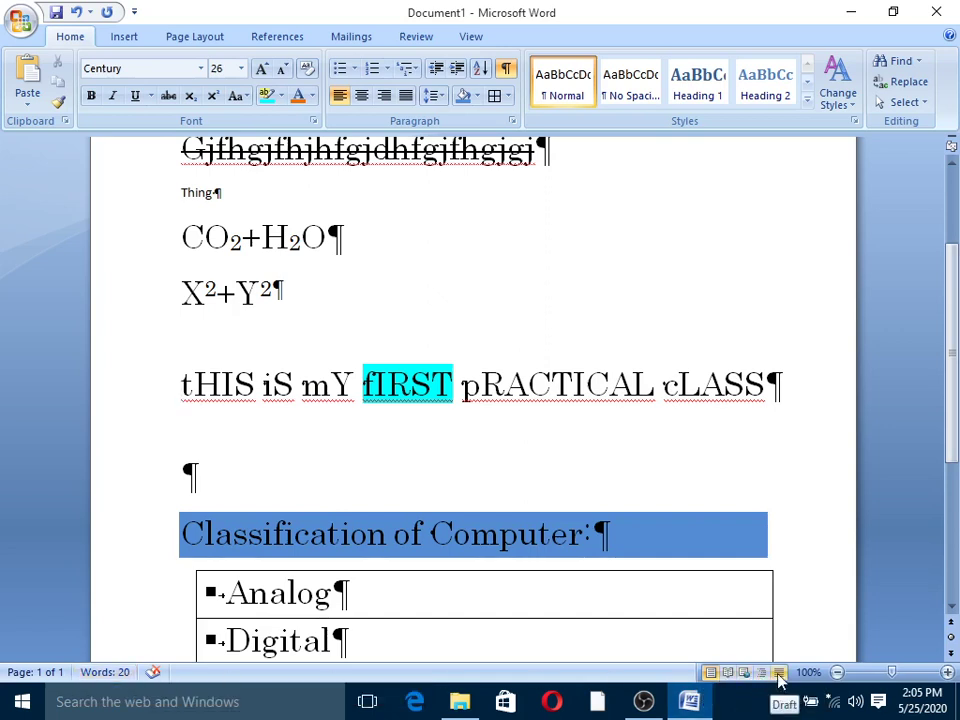
# - Preview the document in Full Screen Reading, Web Layout and Outline views, ending back in Print Layout
pyautogui.click(727, 673)
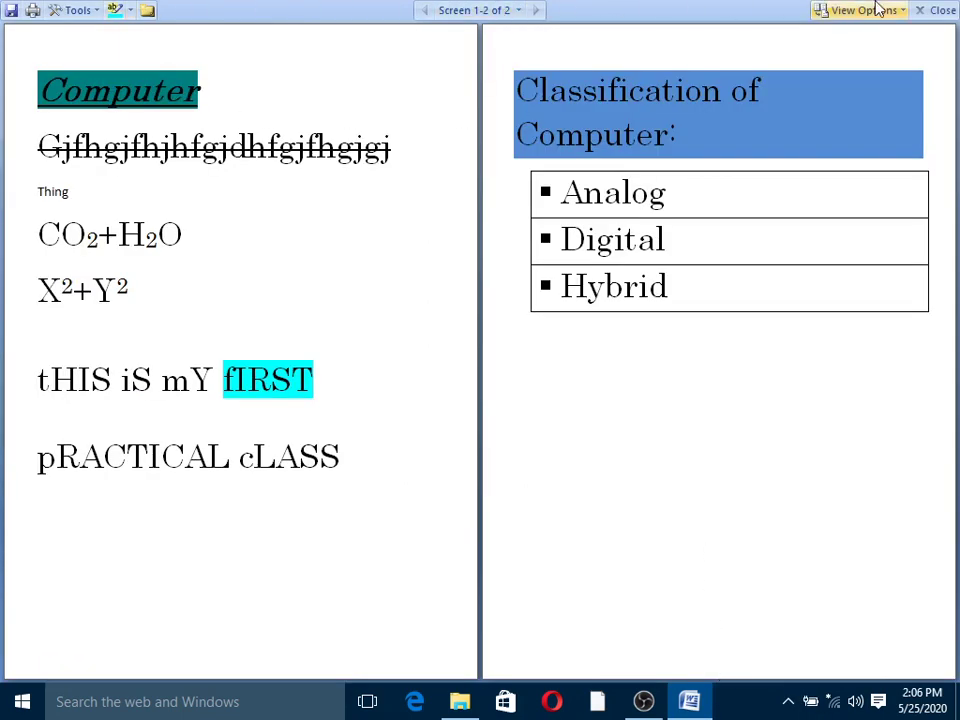
pyautogui.click(940, 9)
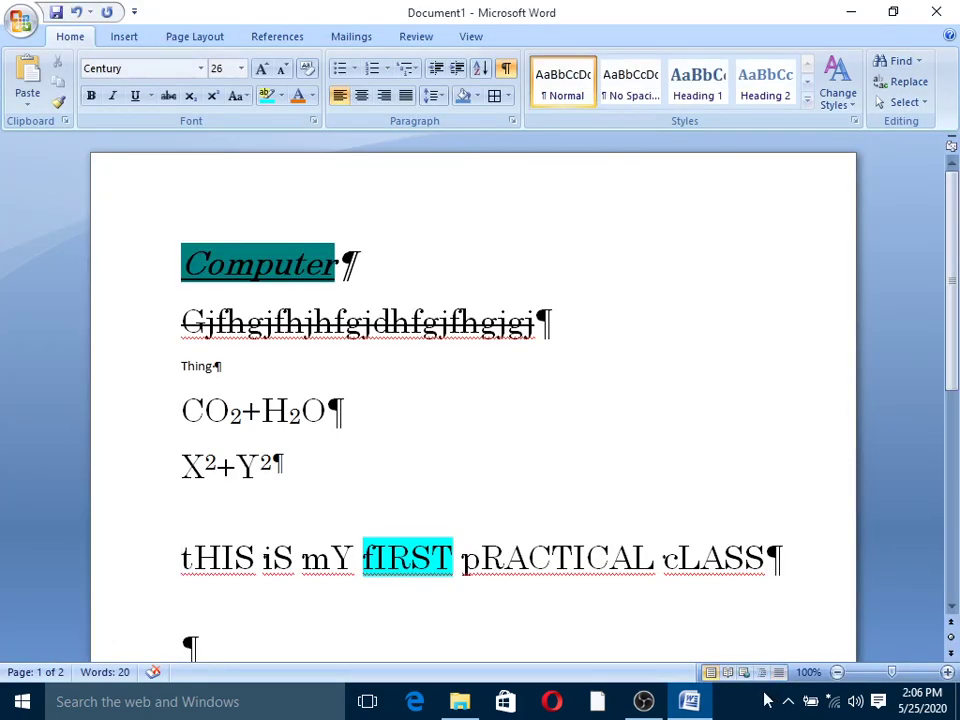
pyautogui.click(743, 673)
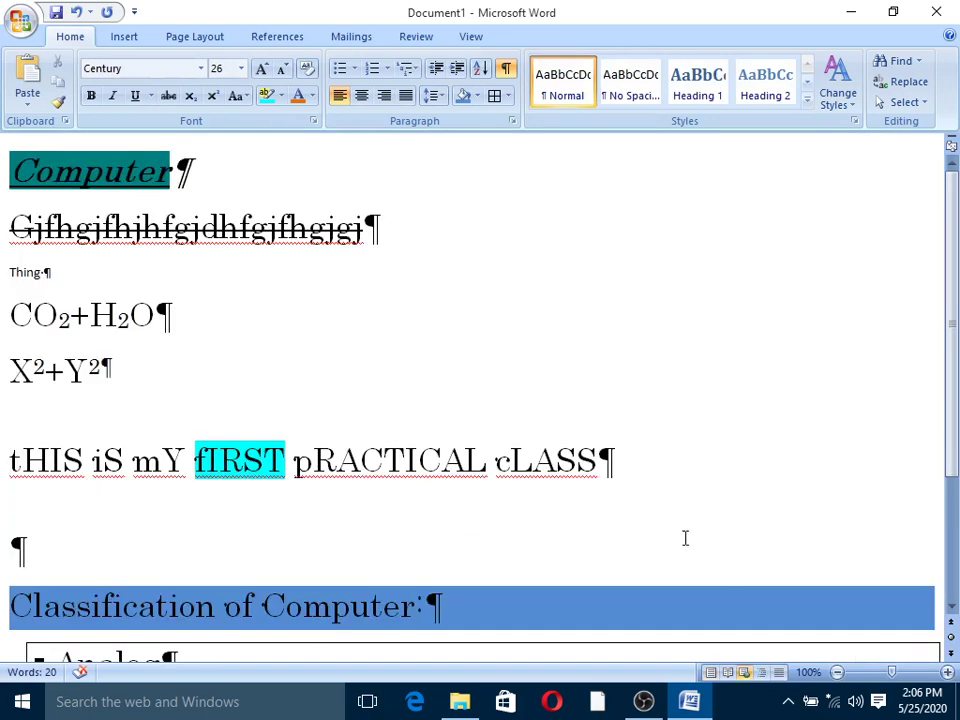
pyautogui.click(760, 673)
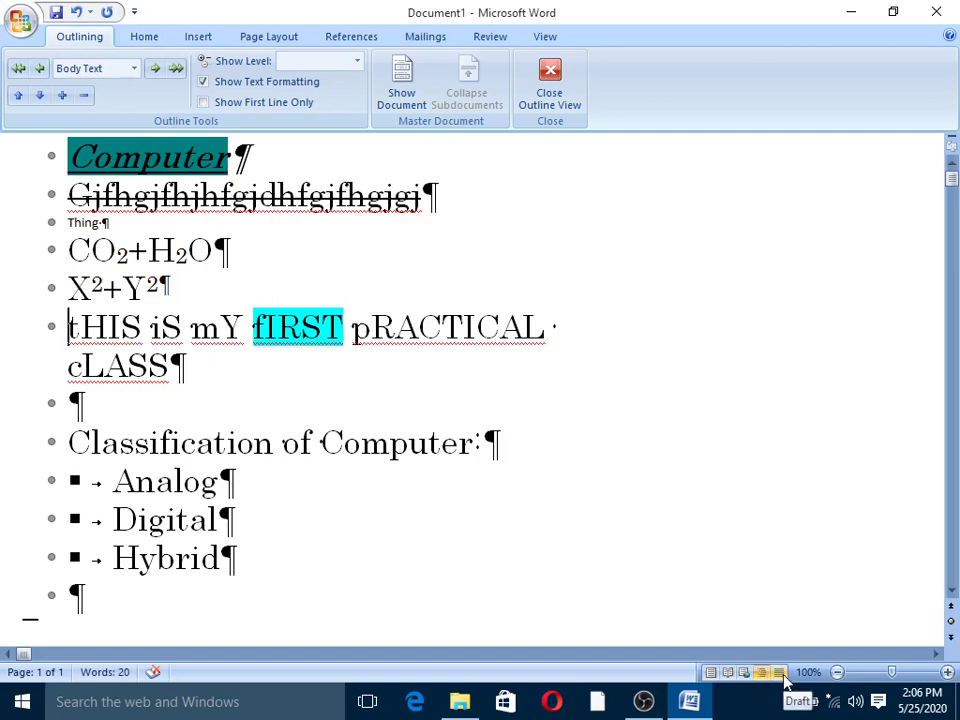
pyautogui.click(549, 68)
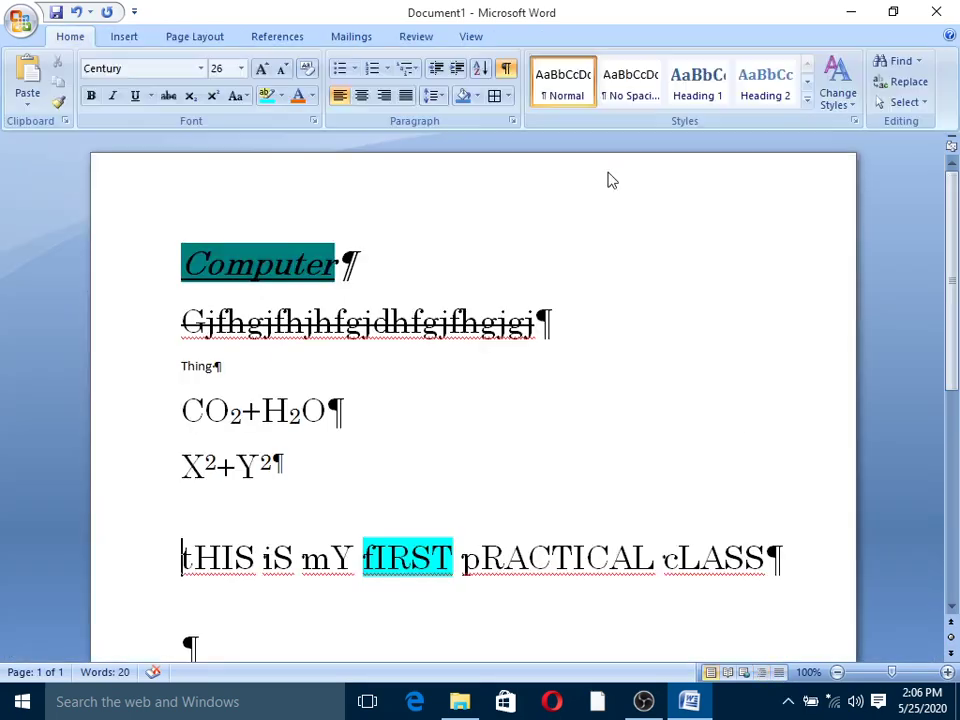
# - Preview the document in Draft view and return to Print Layout at the start of the page
pyautogui.click(779, 673)
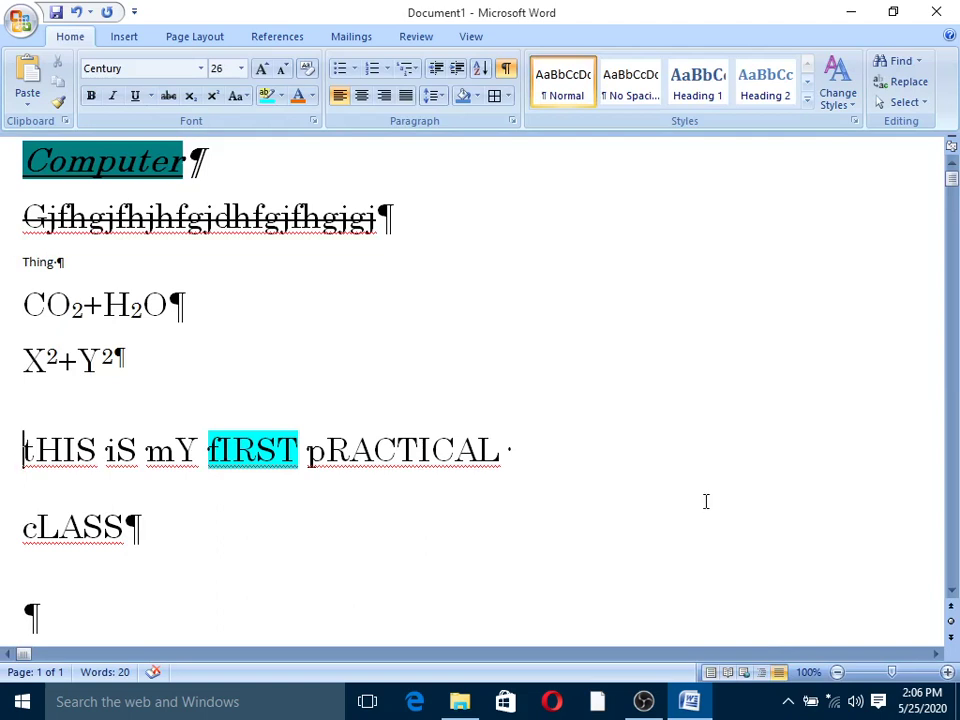
pyautogui.click(711, 673)
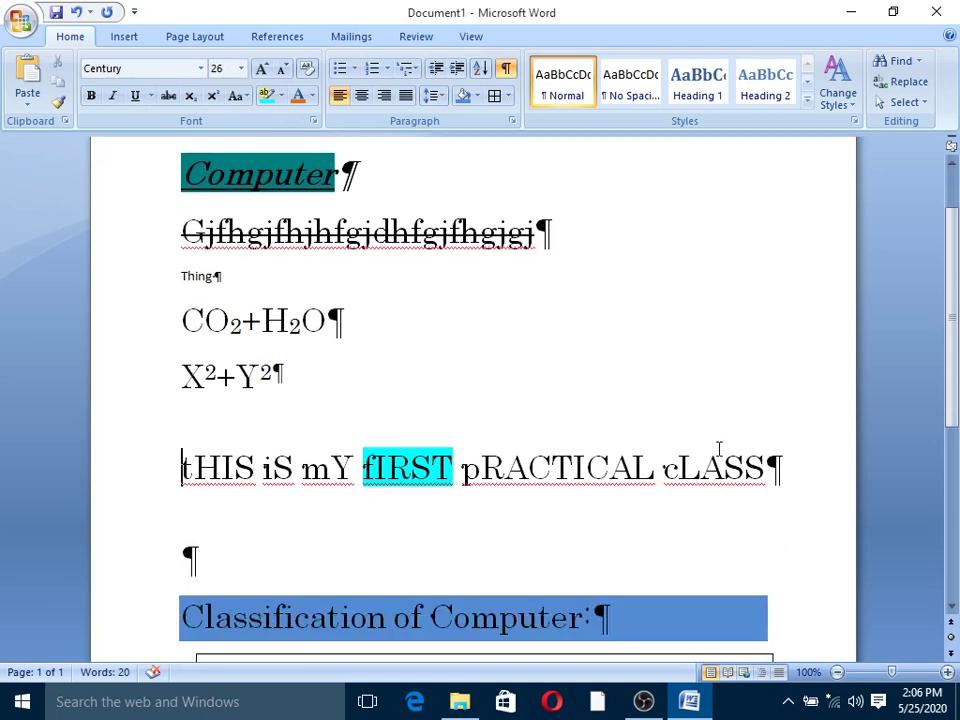
pyautogui.scroll(3, 720, 447)
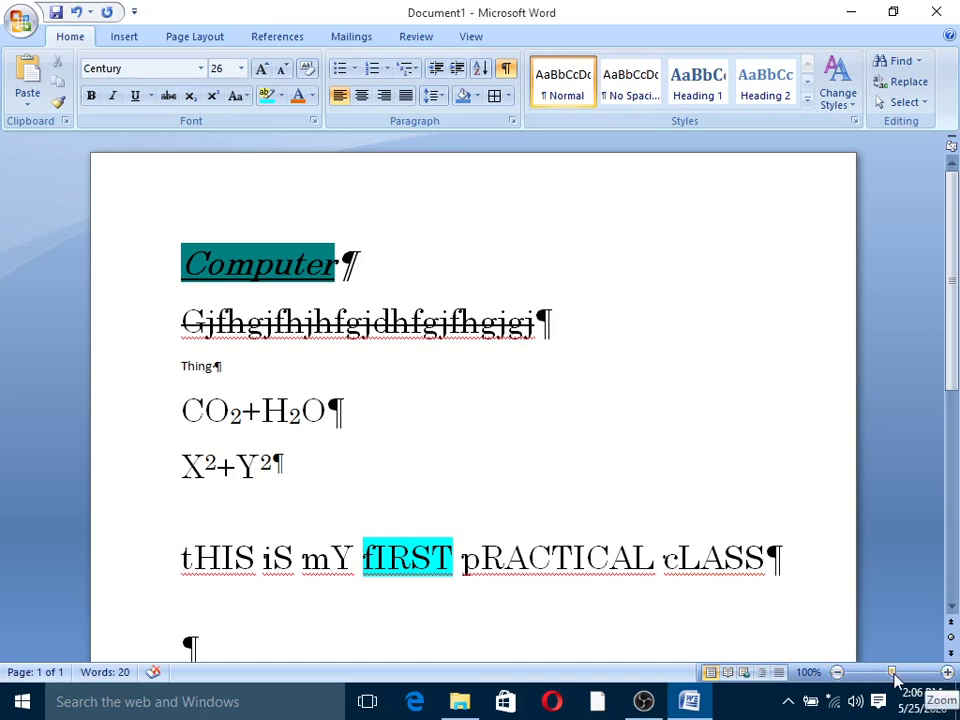
# - Zoom the document out to 10%, in to 500%, and back to 100%
pyautogui.moveTo(894, 676); pyautogui.dragTo(851, 680)
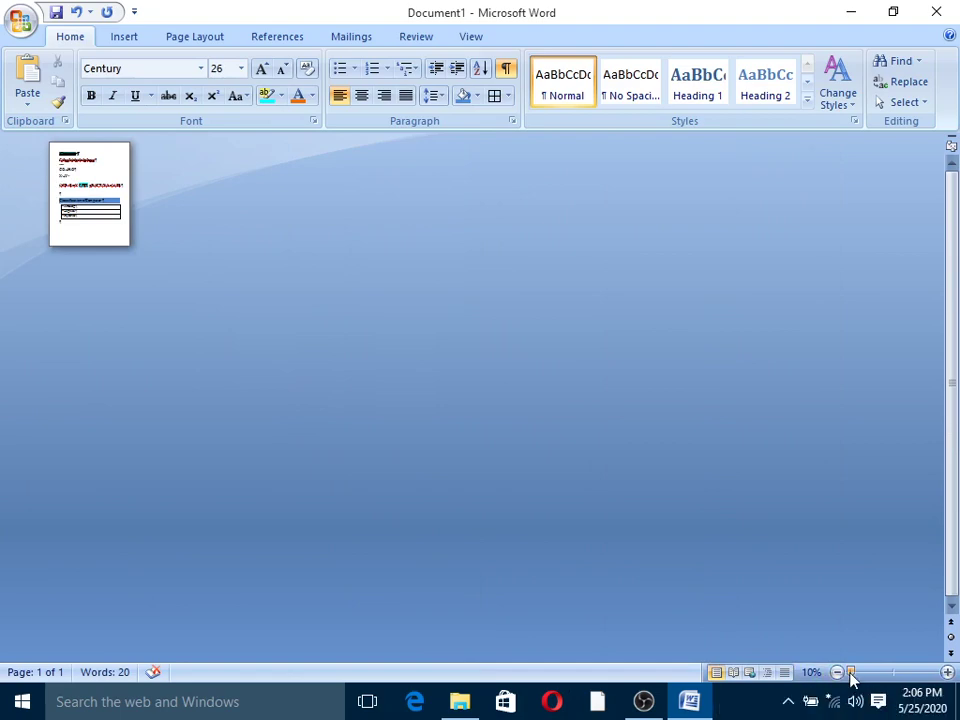
pyautogui.moveTo(851, 678); pyautogui.dragTo(930, 672)
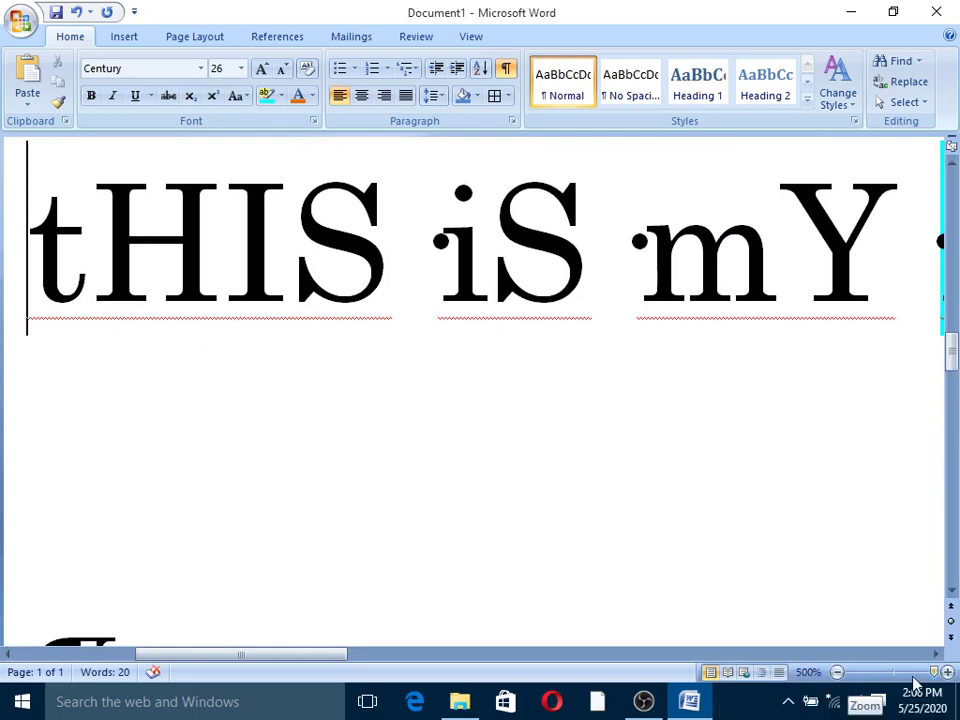
pyautogui.moveTo(927, 678); pyautogui.dragTo(891, 681)
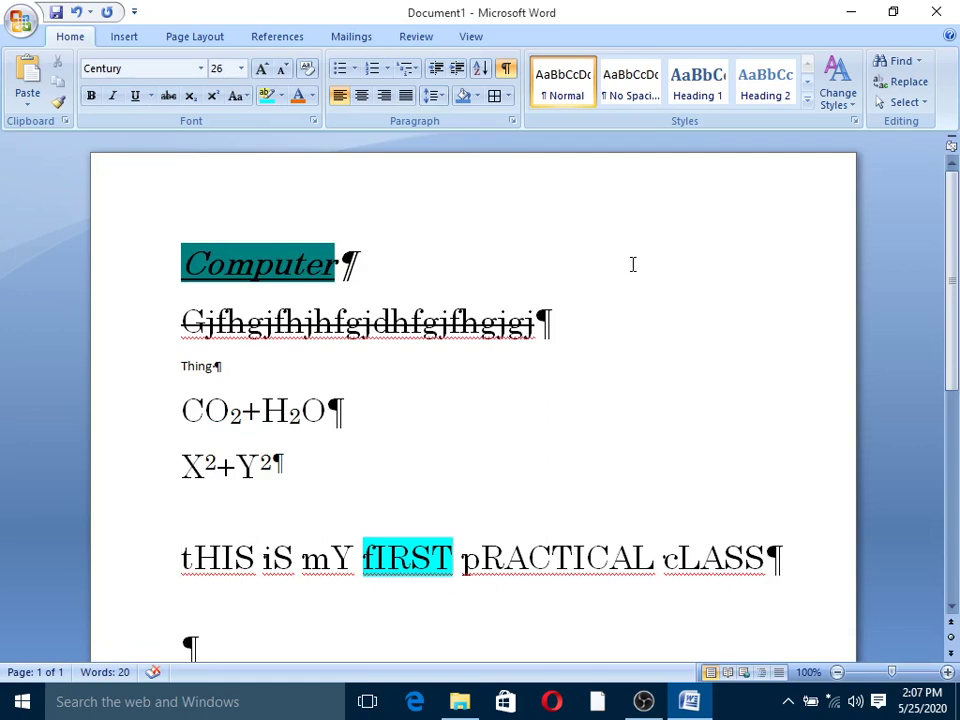
pyautogui.click(652, 704)
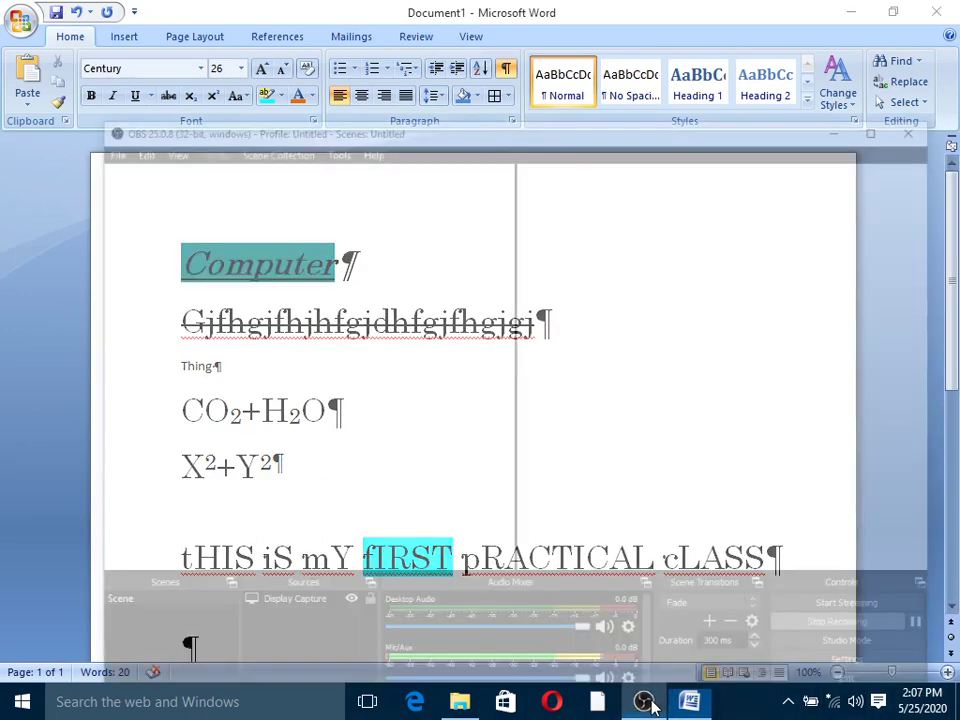